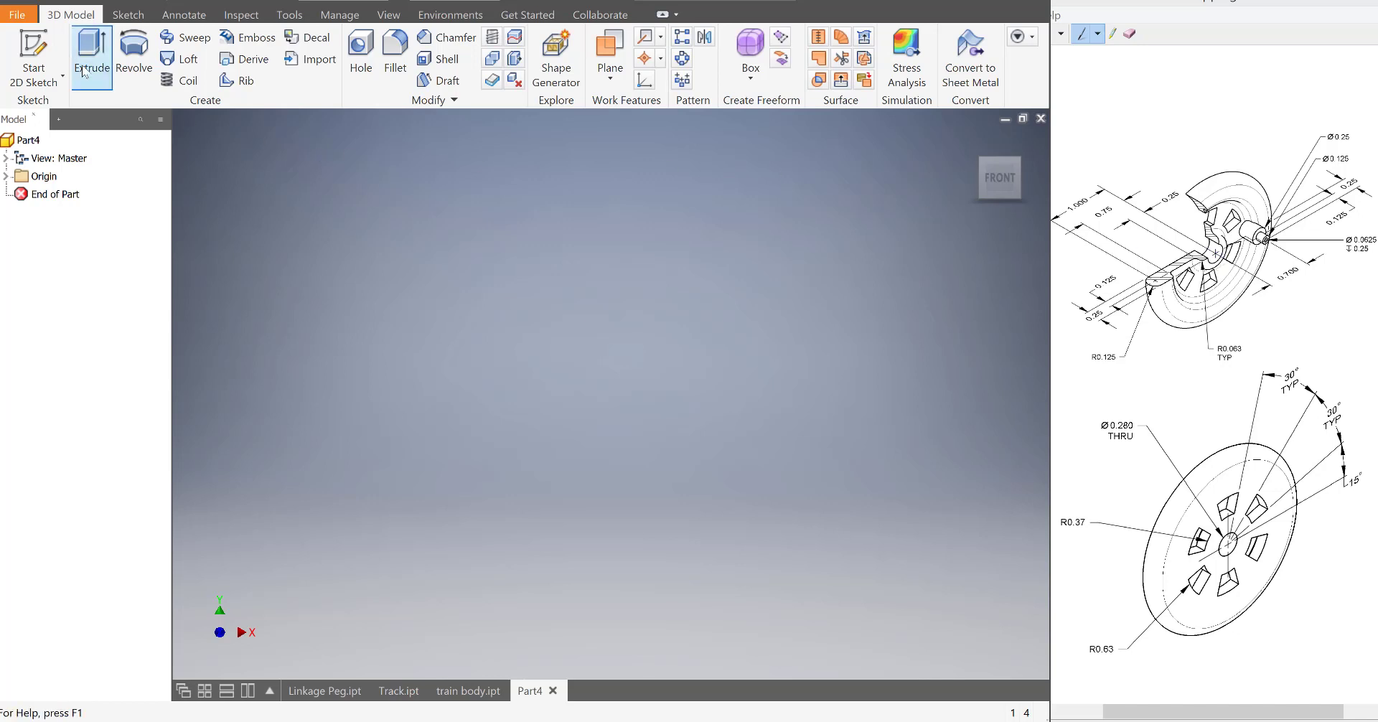
- Start a sketch on the horizontal XZ plane and draw a closed profile about 0.84 by 0.17 in above the origin, notched along its lower edge
click(21, 48)
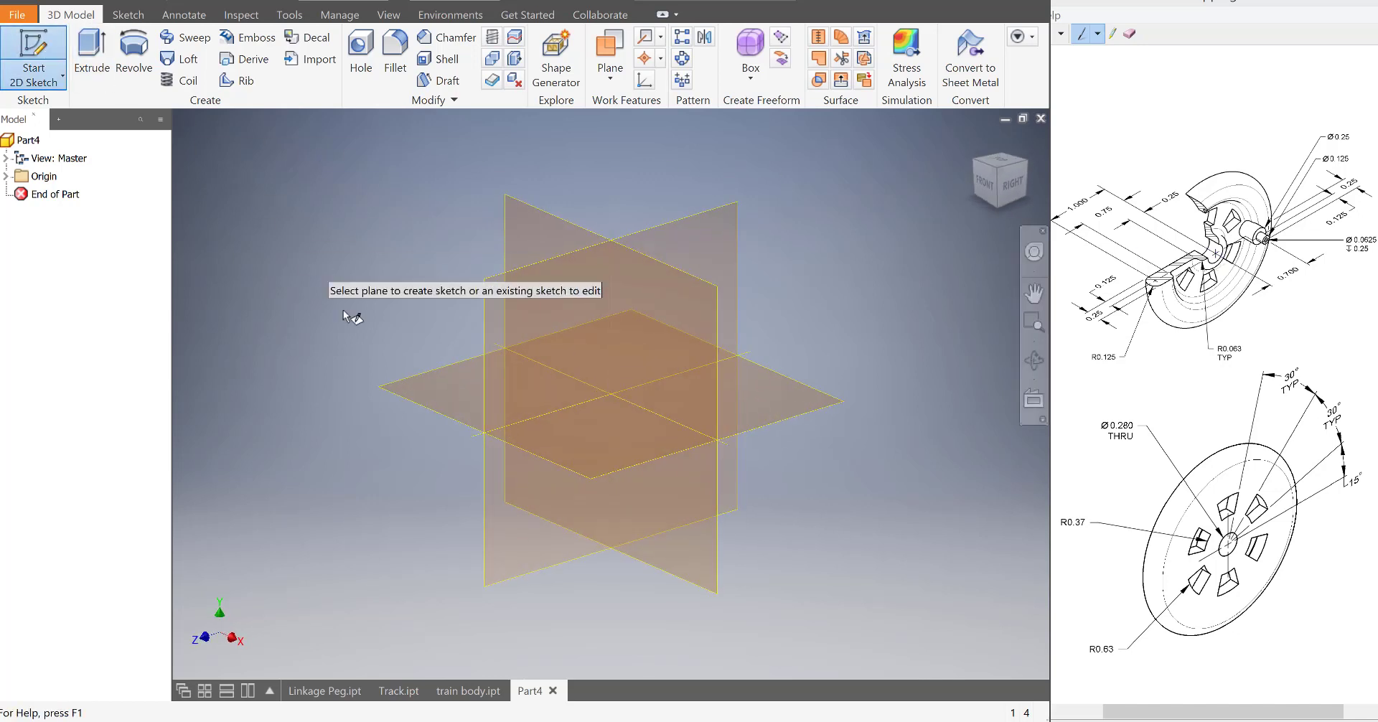
click(420, 377)
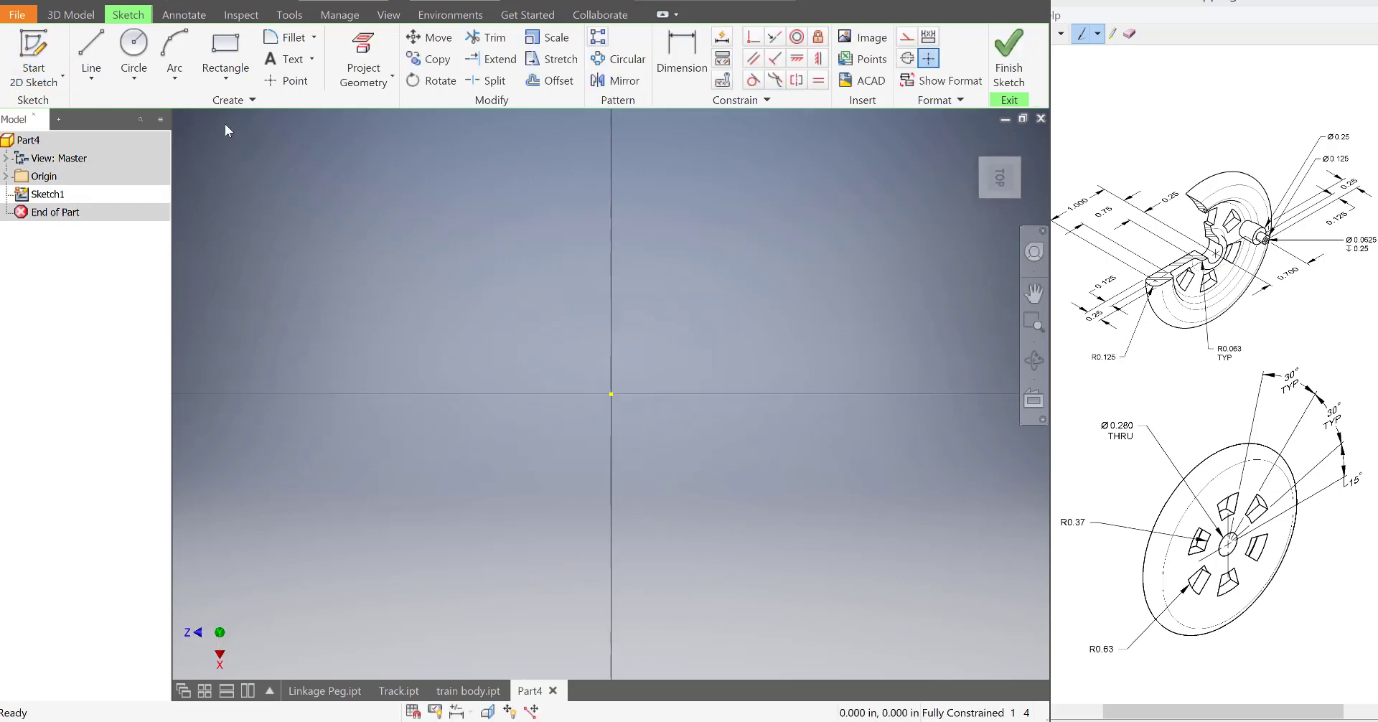
click(92, 50)
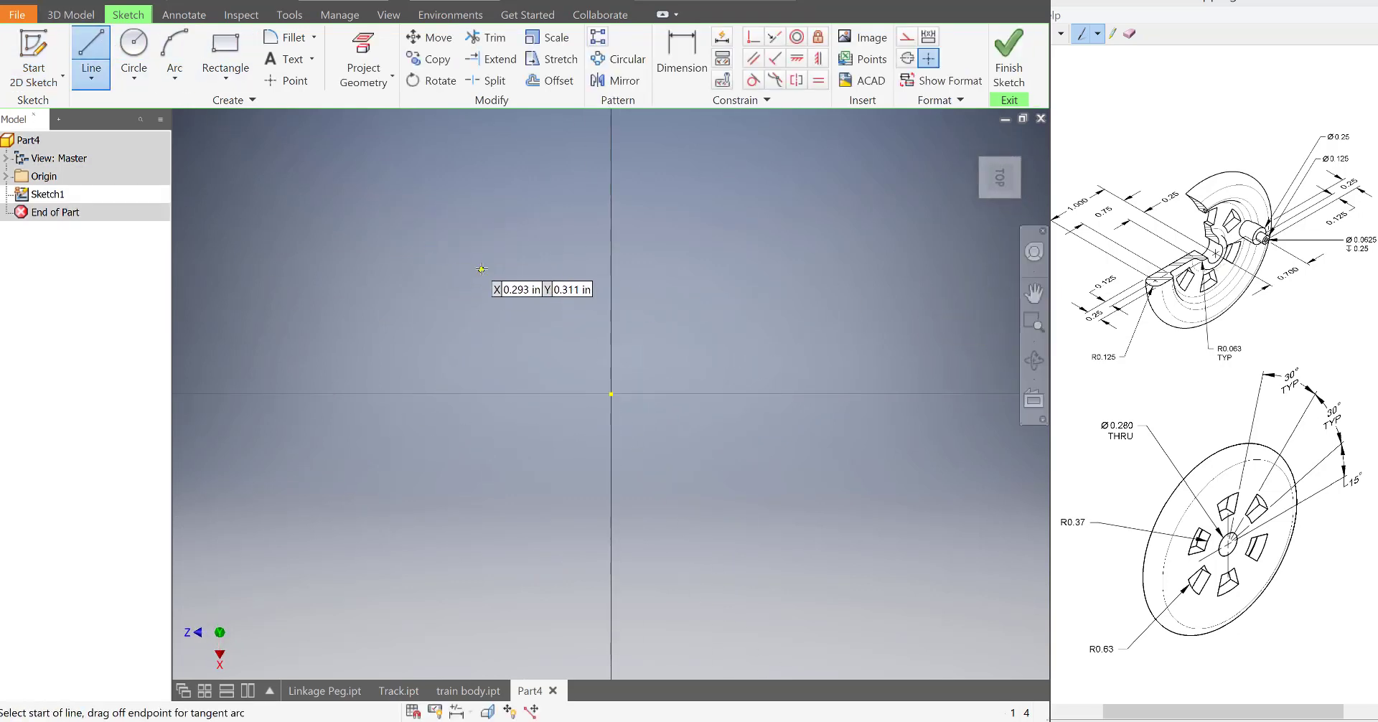
click(394, 217)
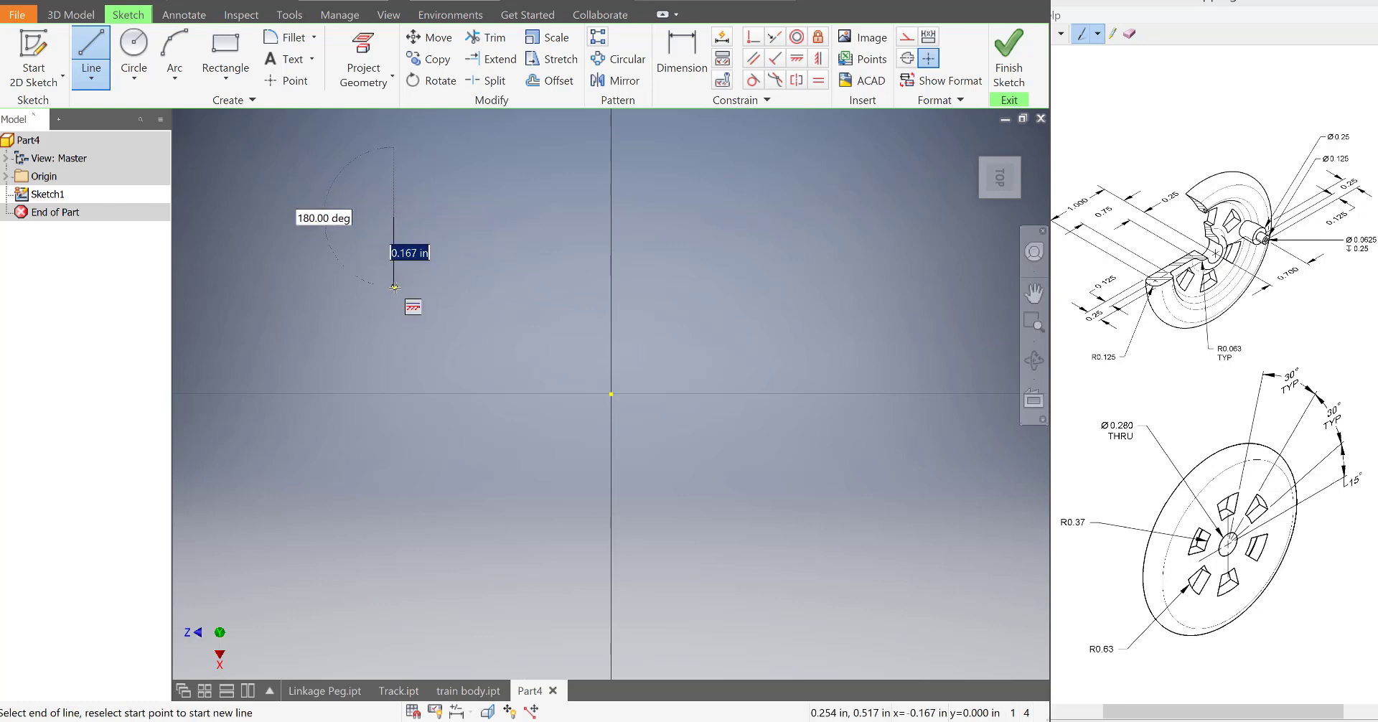
click(395, 287)
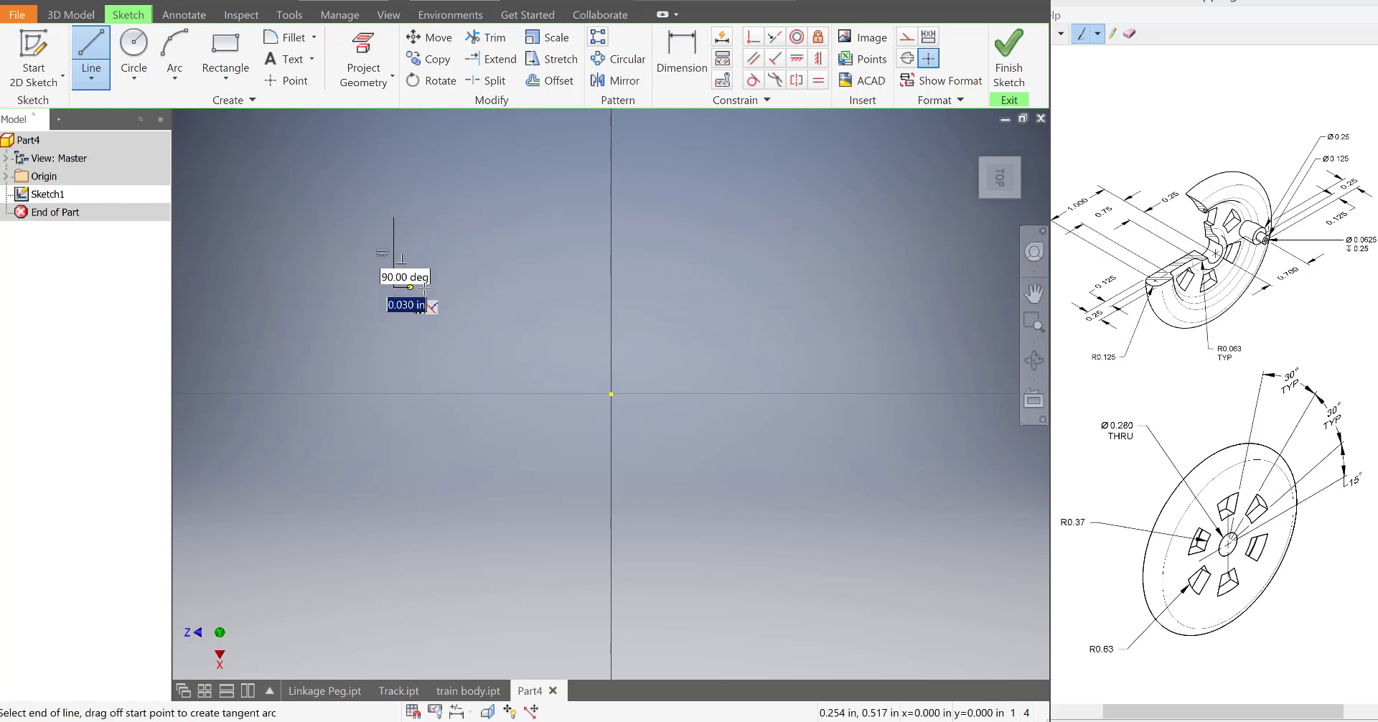
click(487, 287)
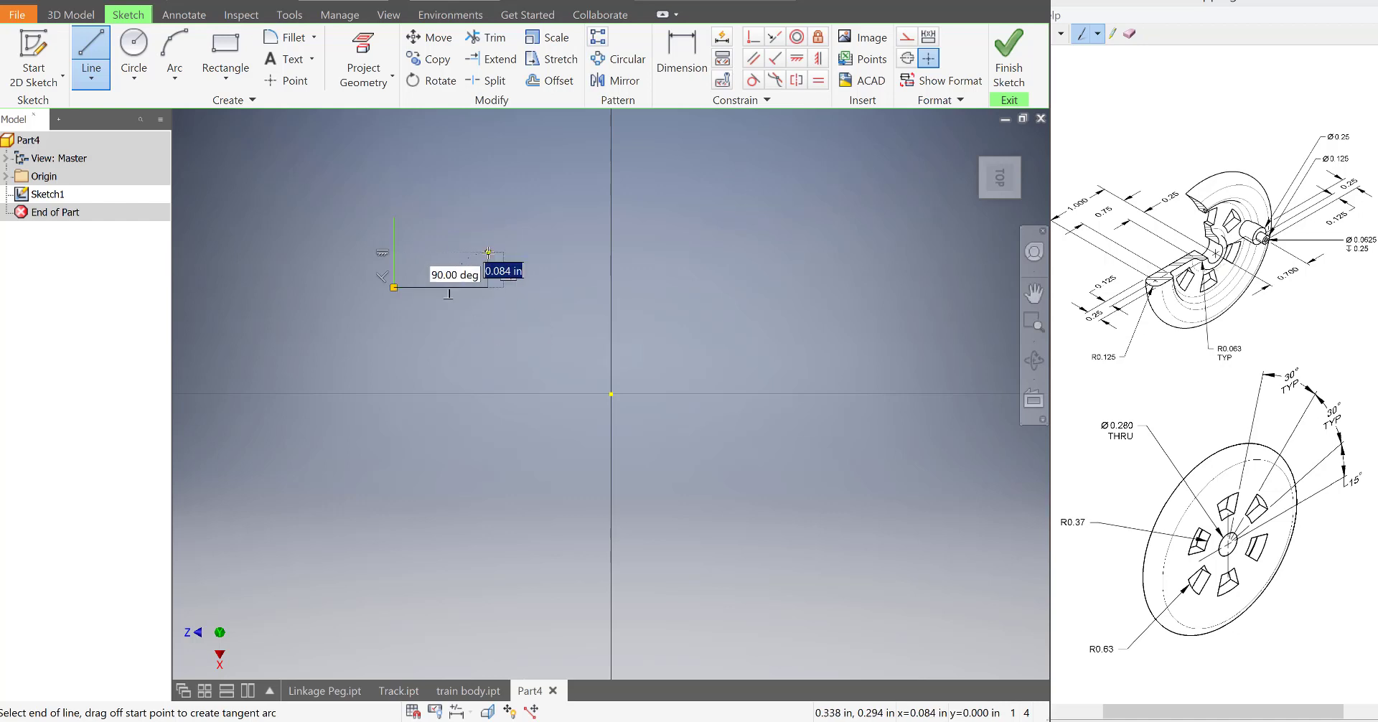
click(706, 253)
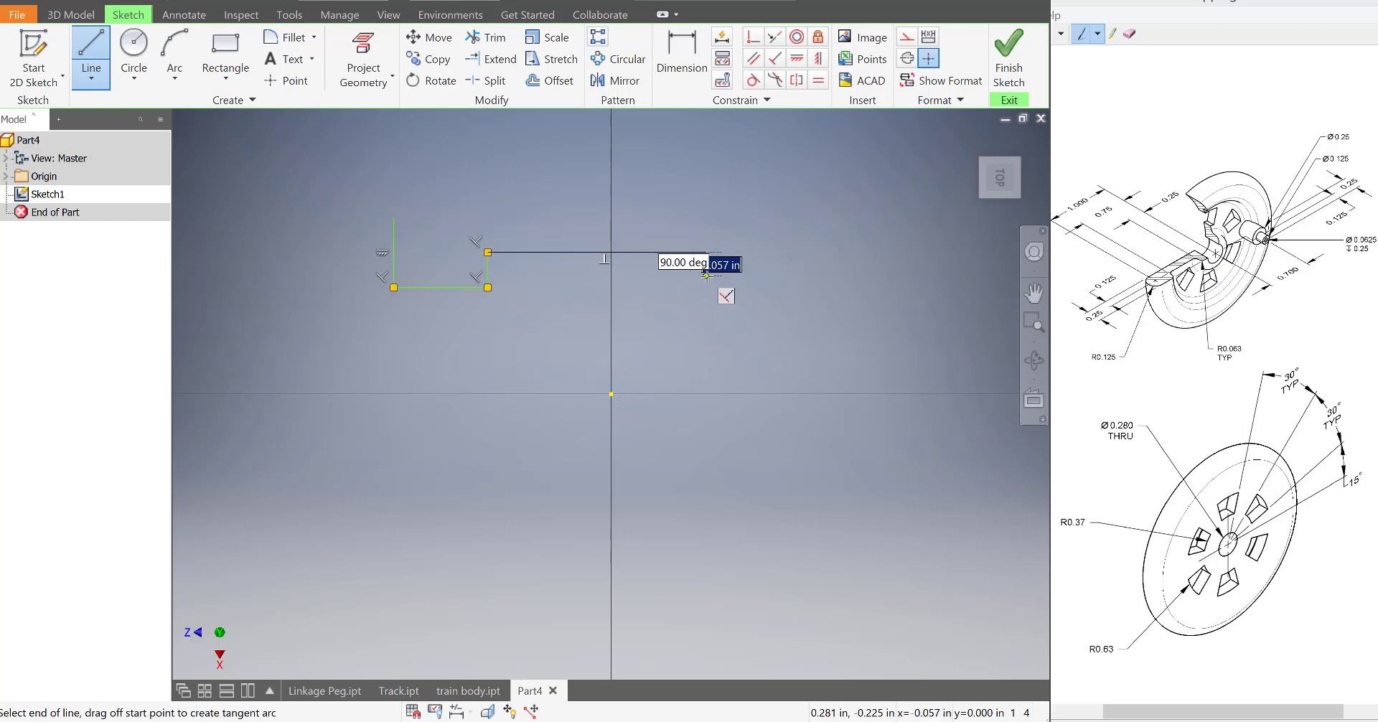
click(706, 287)
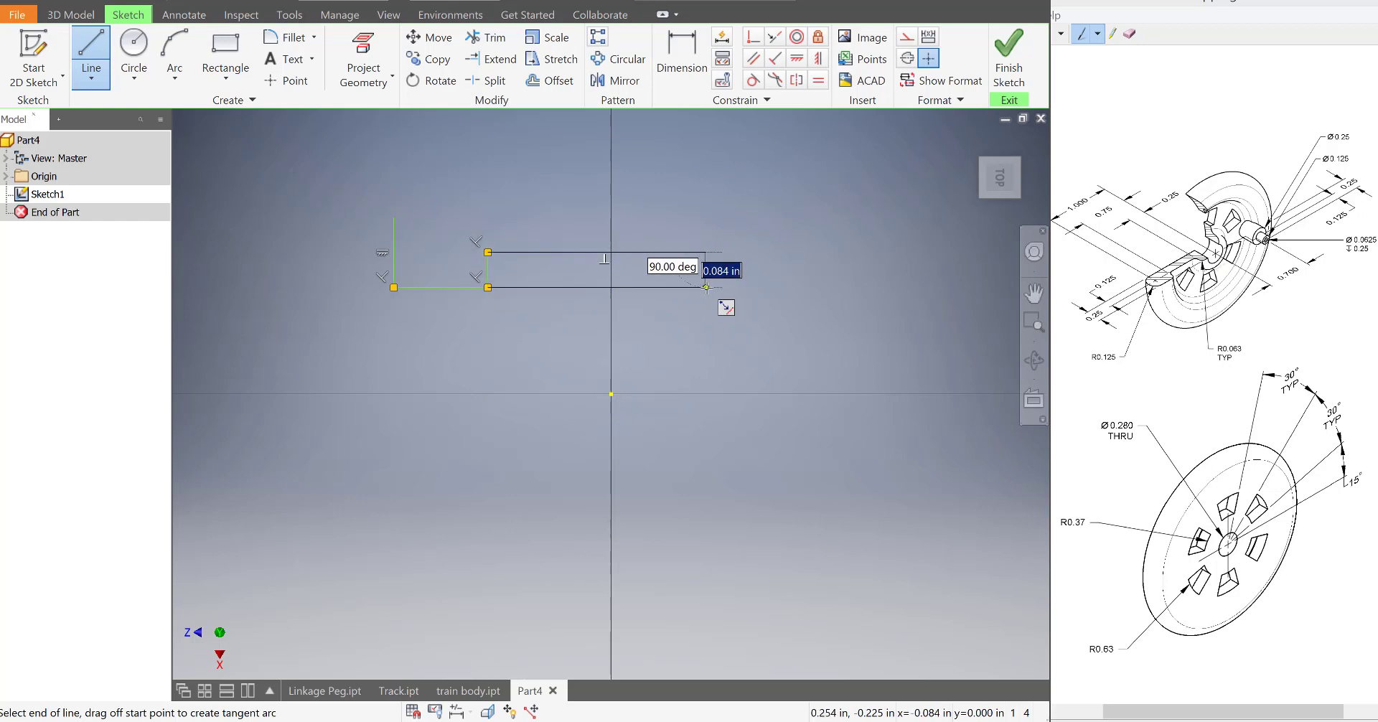
click(747, 287)
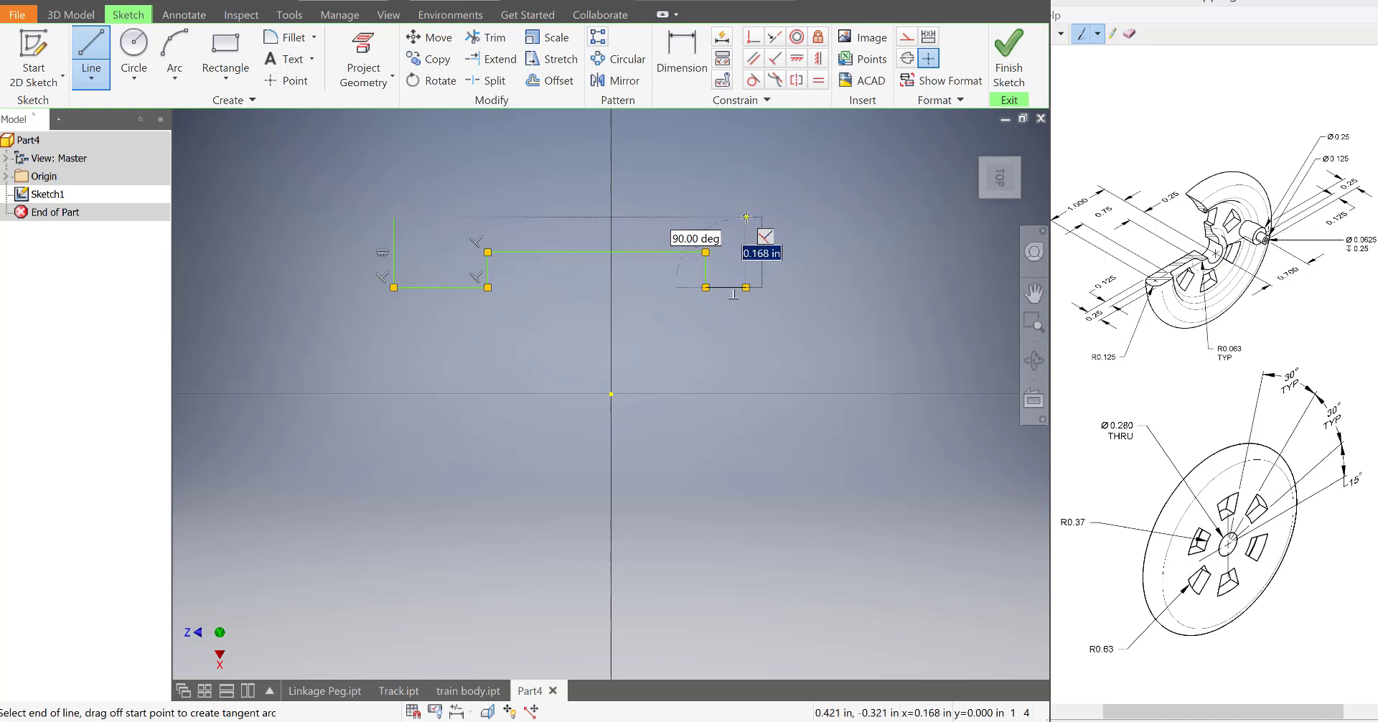
click(747, 216)
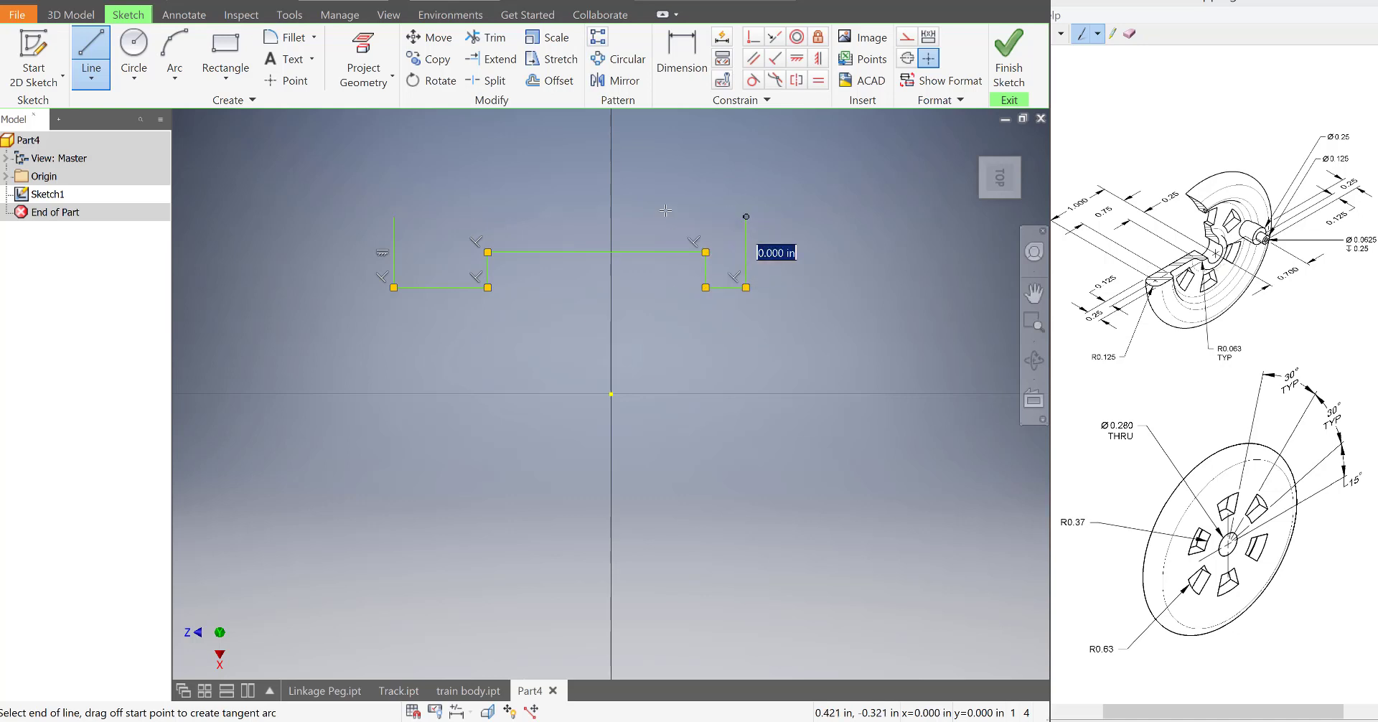
click(394, 217)
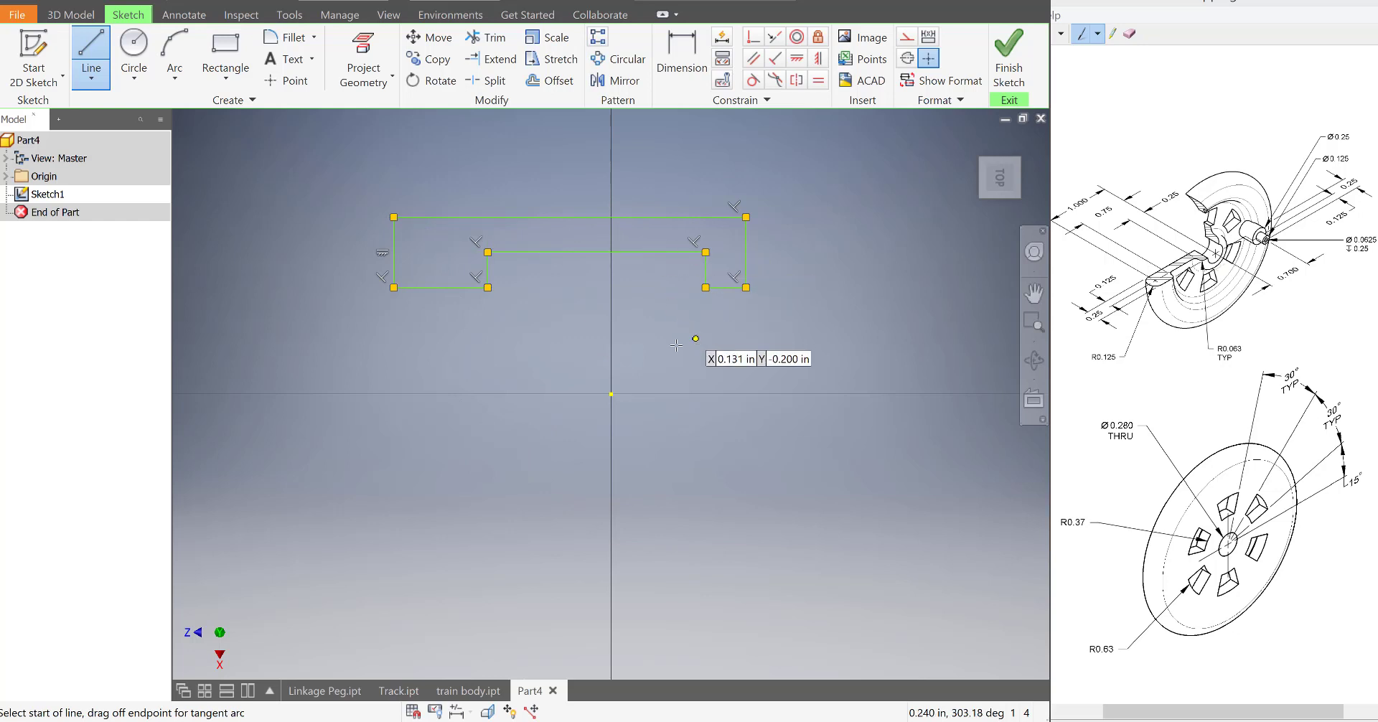
- Draw a separate vertical axis line about 0.39 in long to the right of the notched profile
click(819, 187)
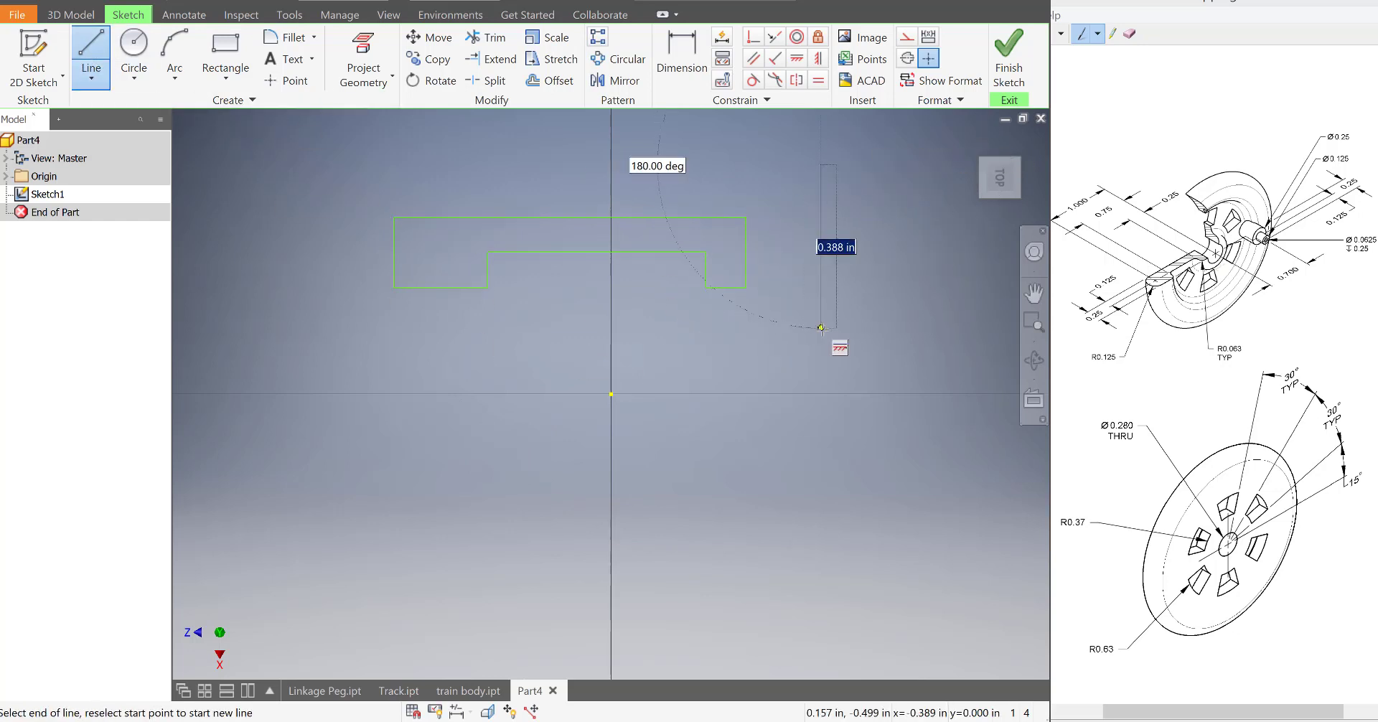
click(822, 330)
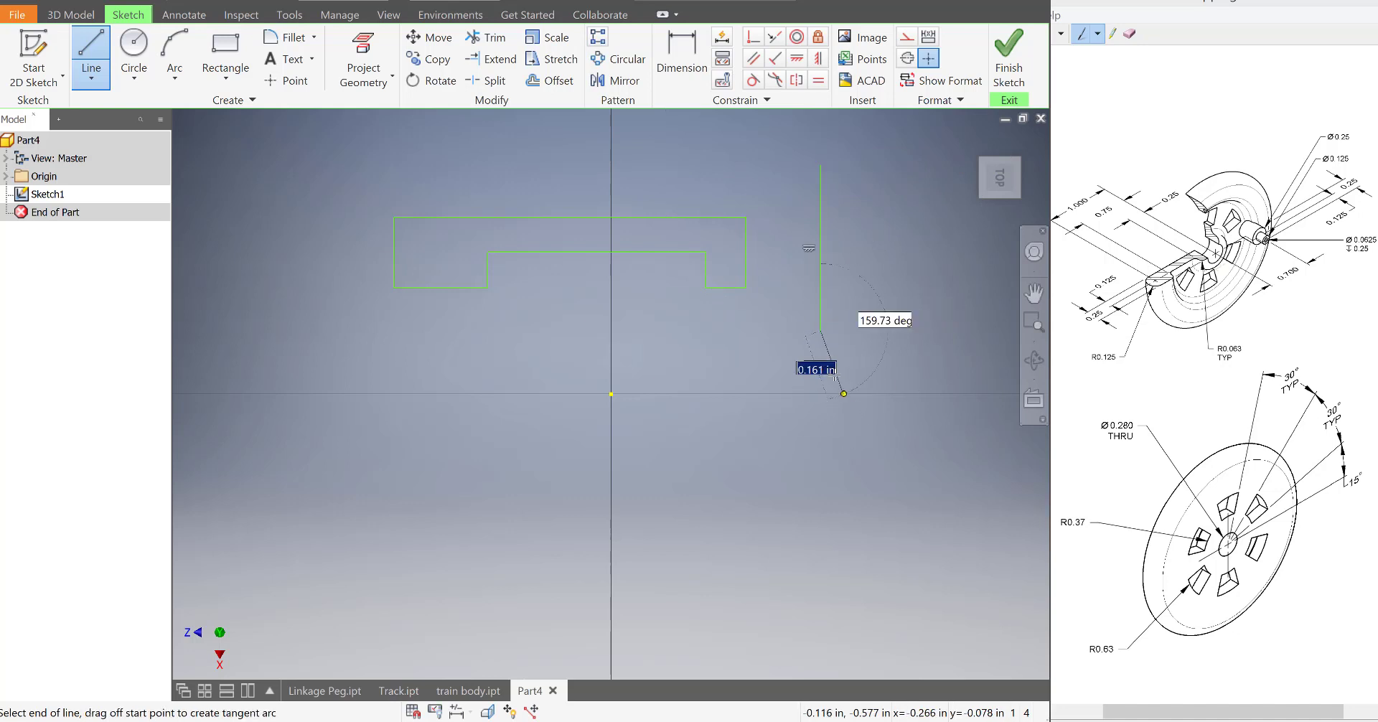
key(Escape)
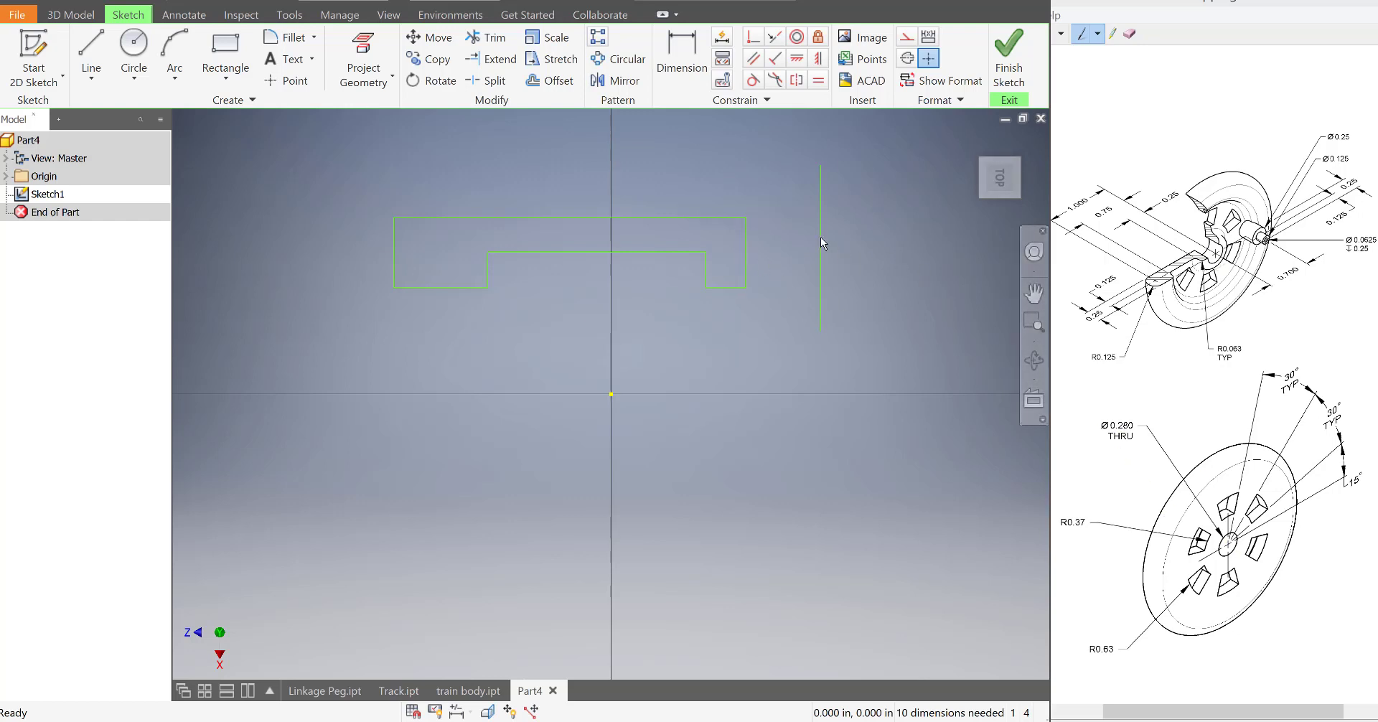
- Dimension the distance between the profile's nearest vertical edge and the axis line as 0.14 in
click(670, 66)
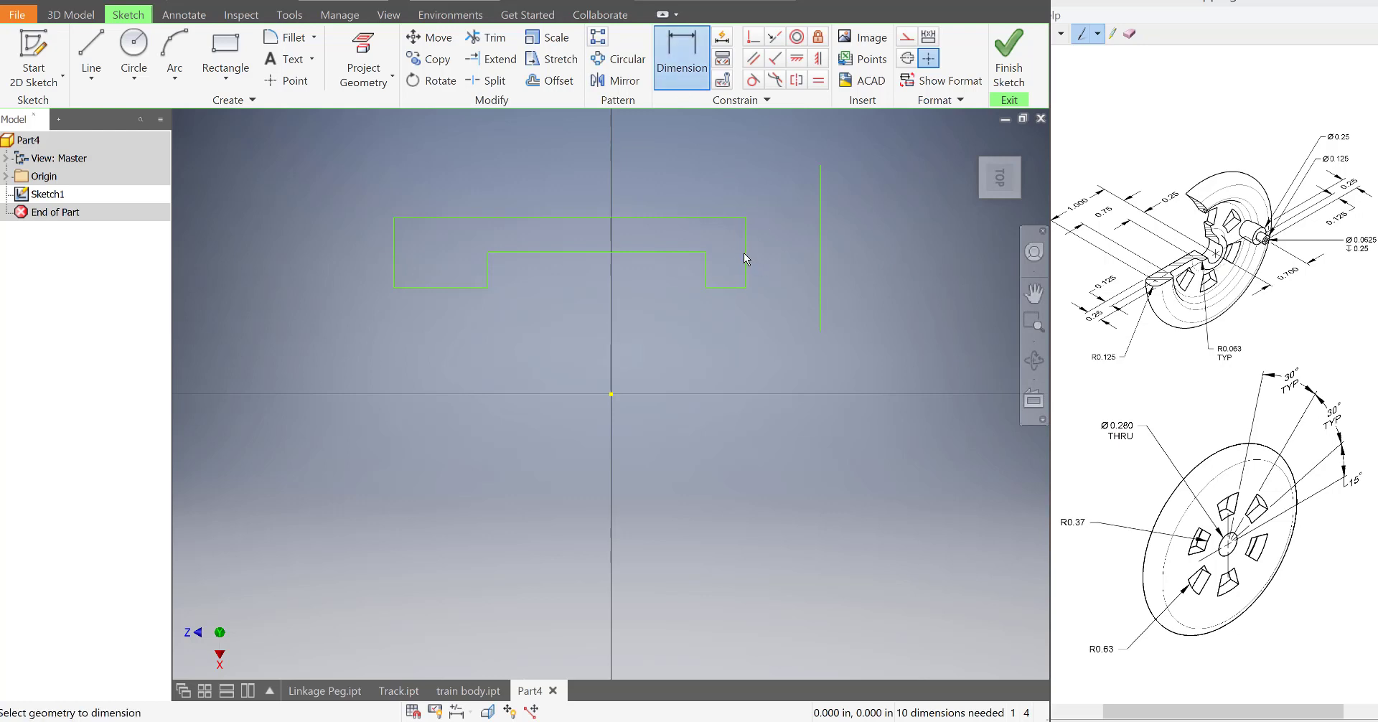
click(746, 256)
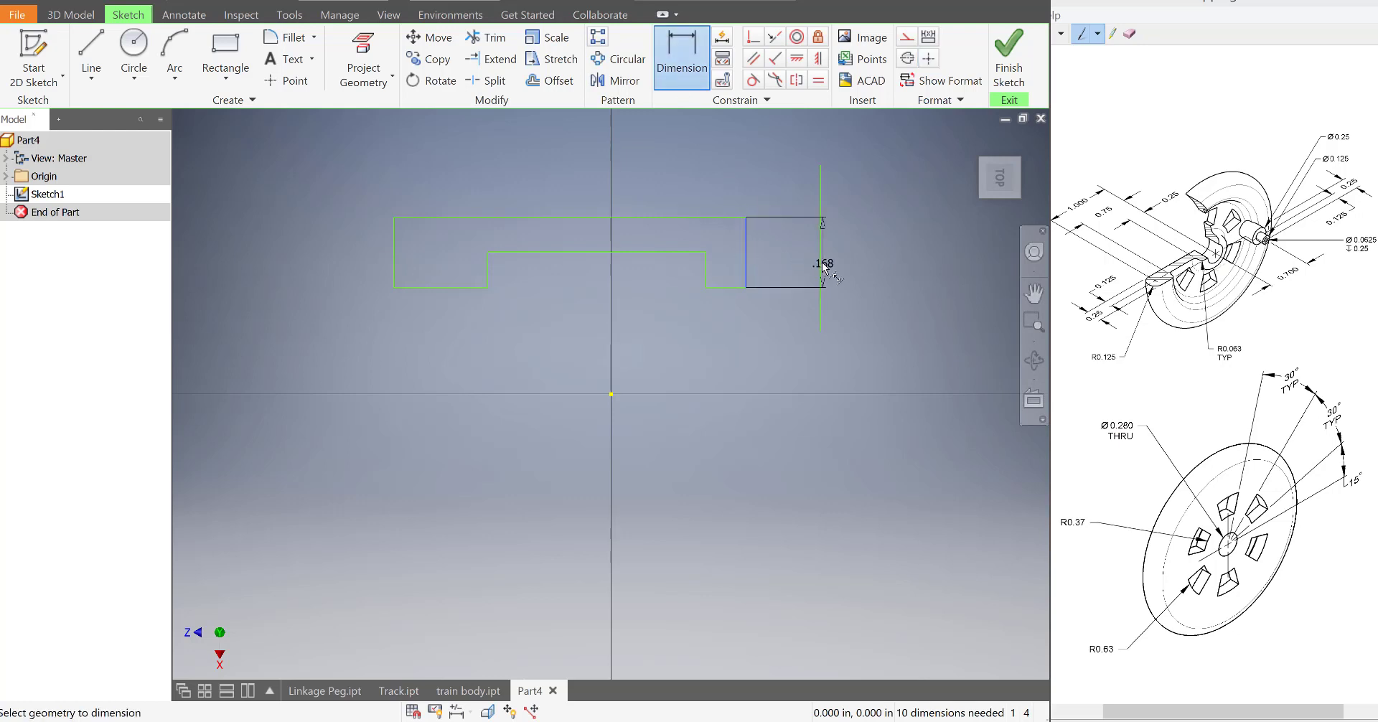
click(821, 264)
click(796, 242)
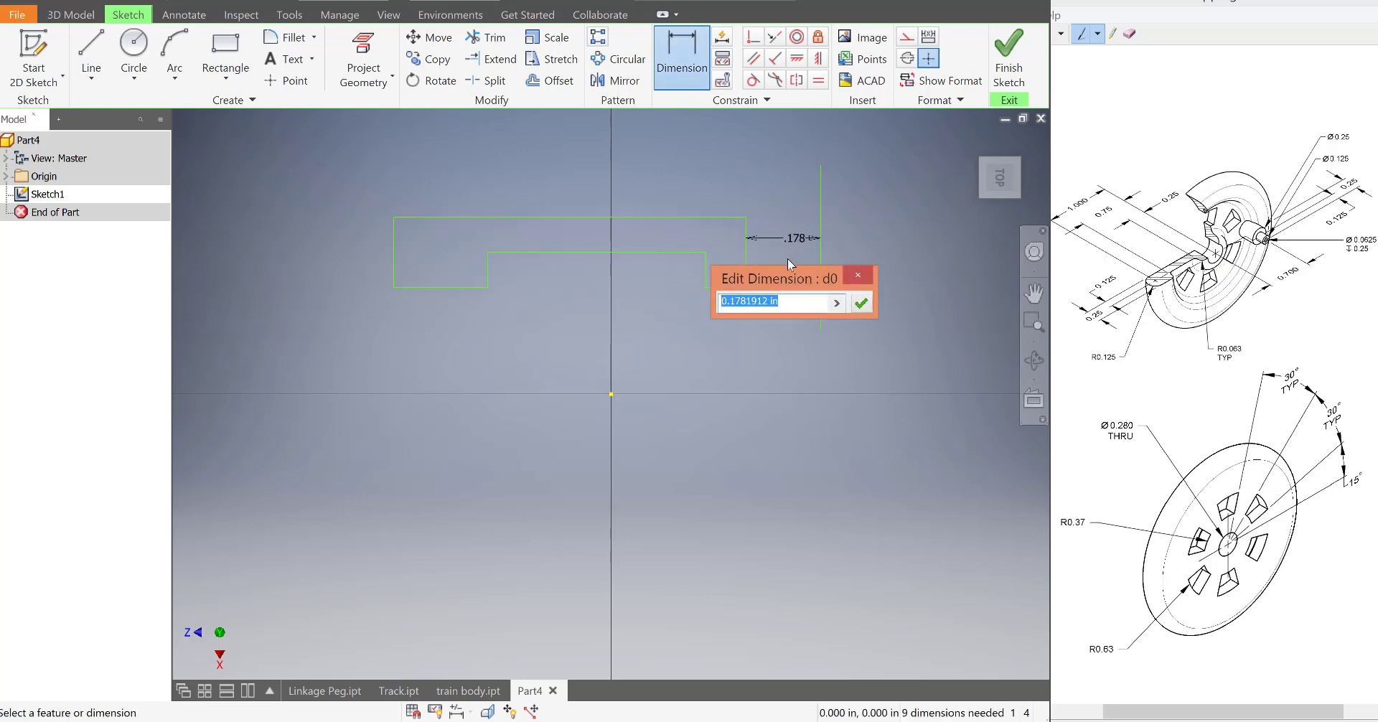
text(.14)
key(Return)
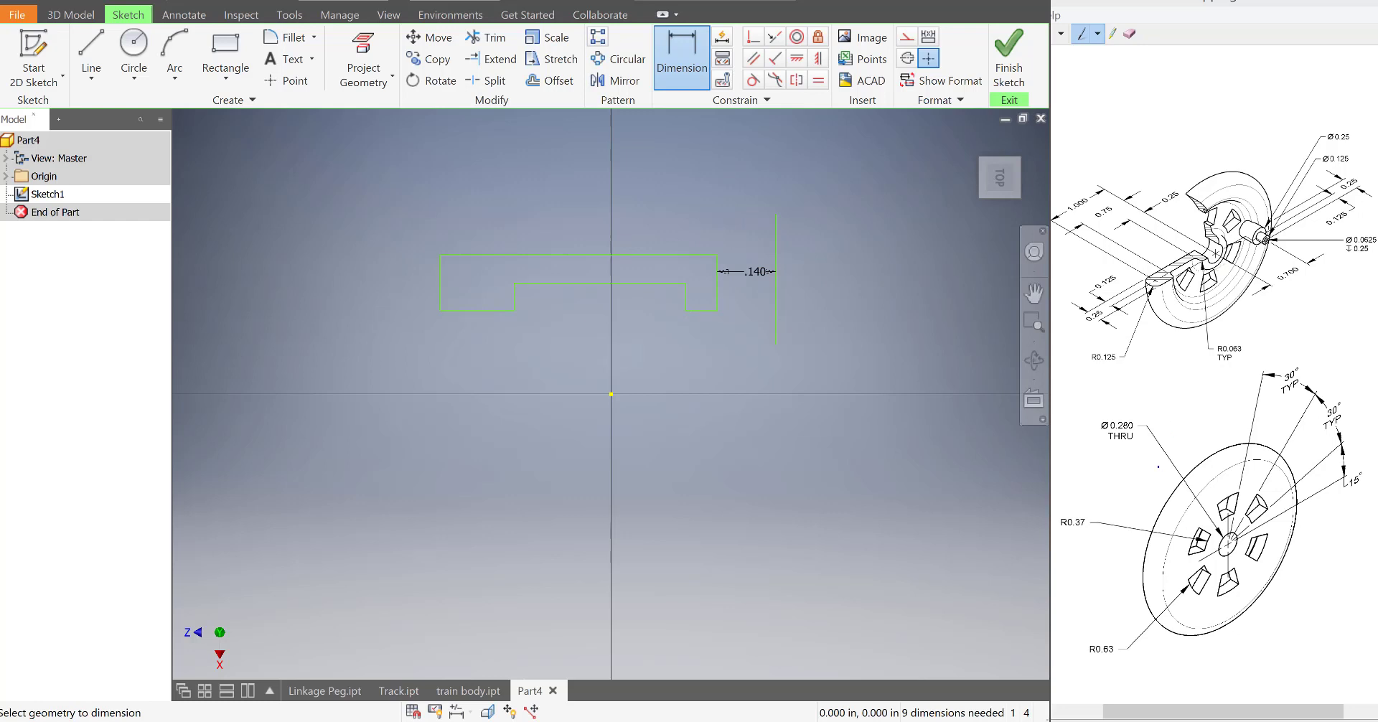
- Switch to the reference drawing in the Snipping Tool, strike through the Ø0.280 THRU callout with the pen, and return to the sketch
click(1117, 210)
drag(1103, 432, 1134, 416)
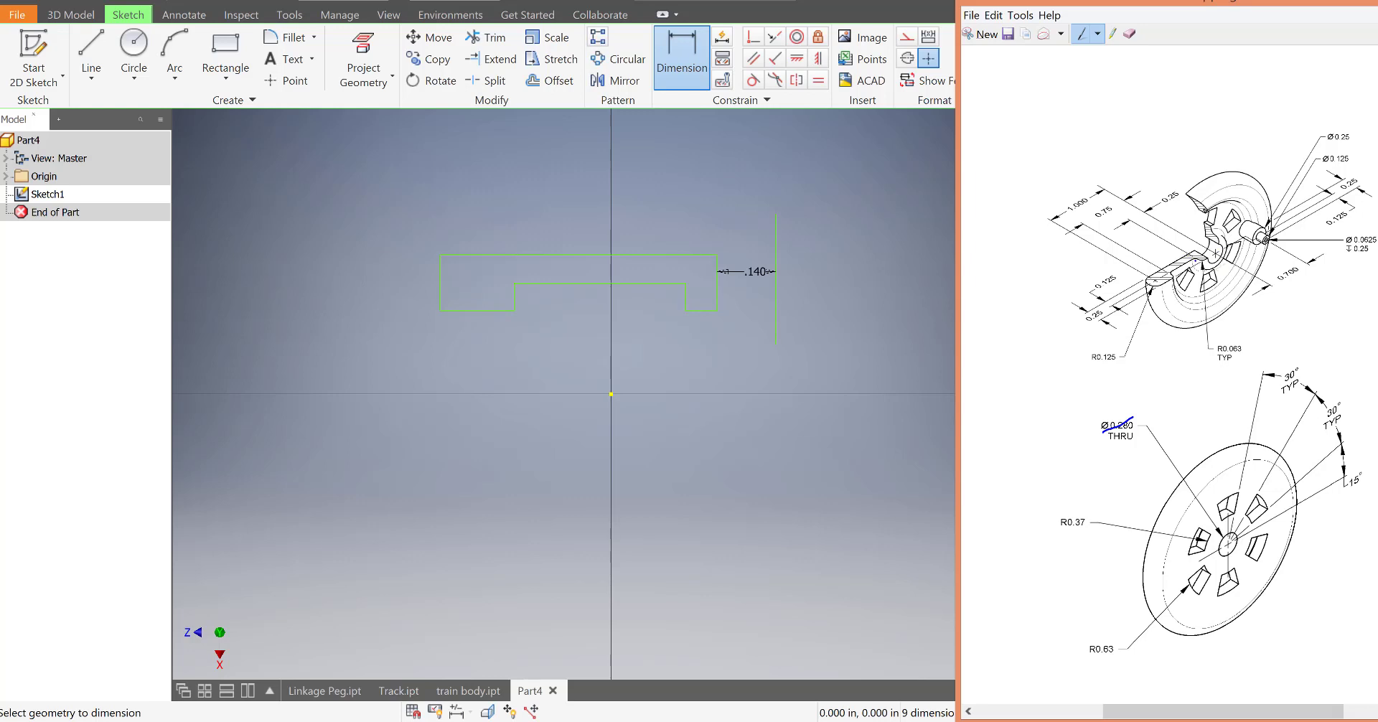
click(785, 222)
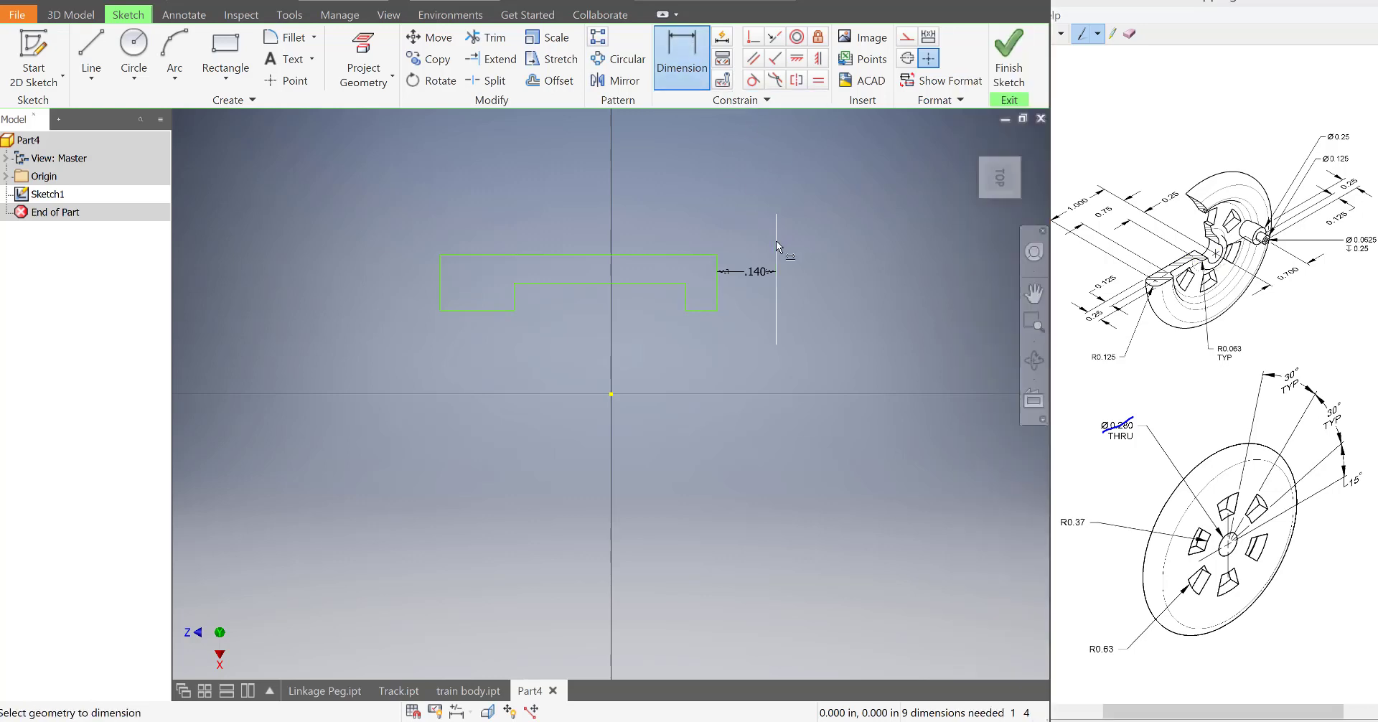
- Dimension the distance from the axis line to the notch's nearer vertical edge as 0.25 in
click(776, 246)
click(686, 300)
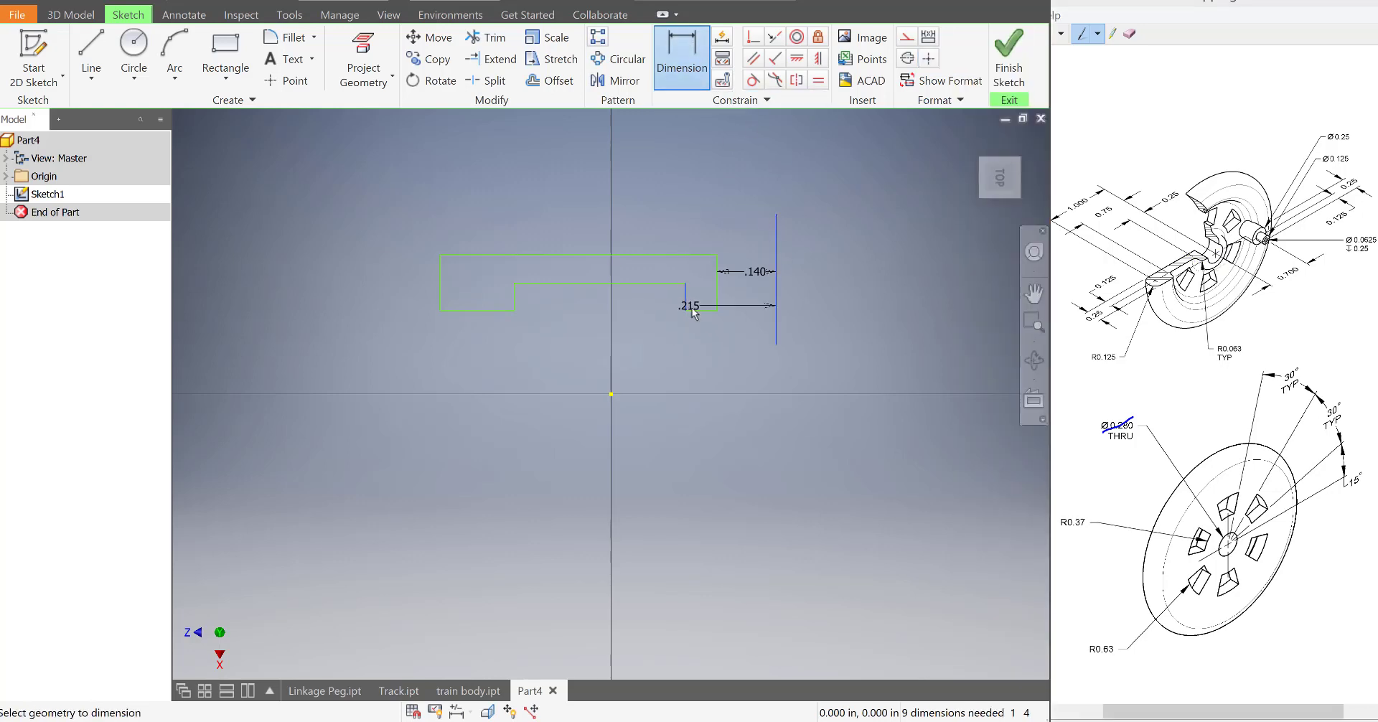
click(719, 340)
text(.)
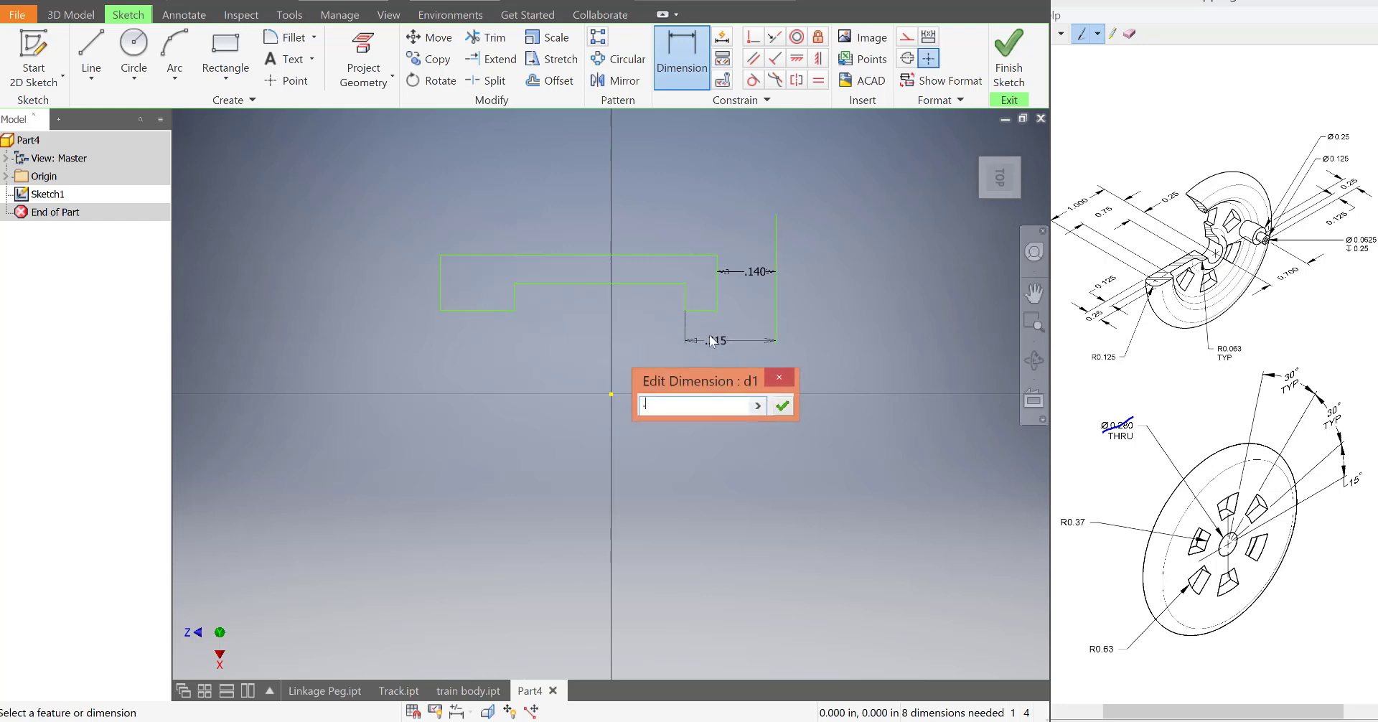
text(25)
key(Return)
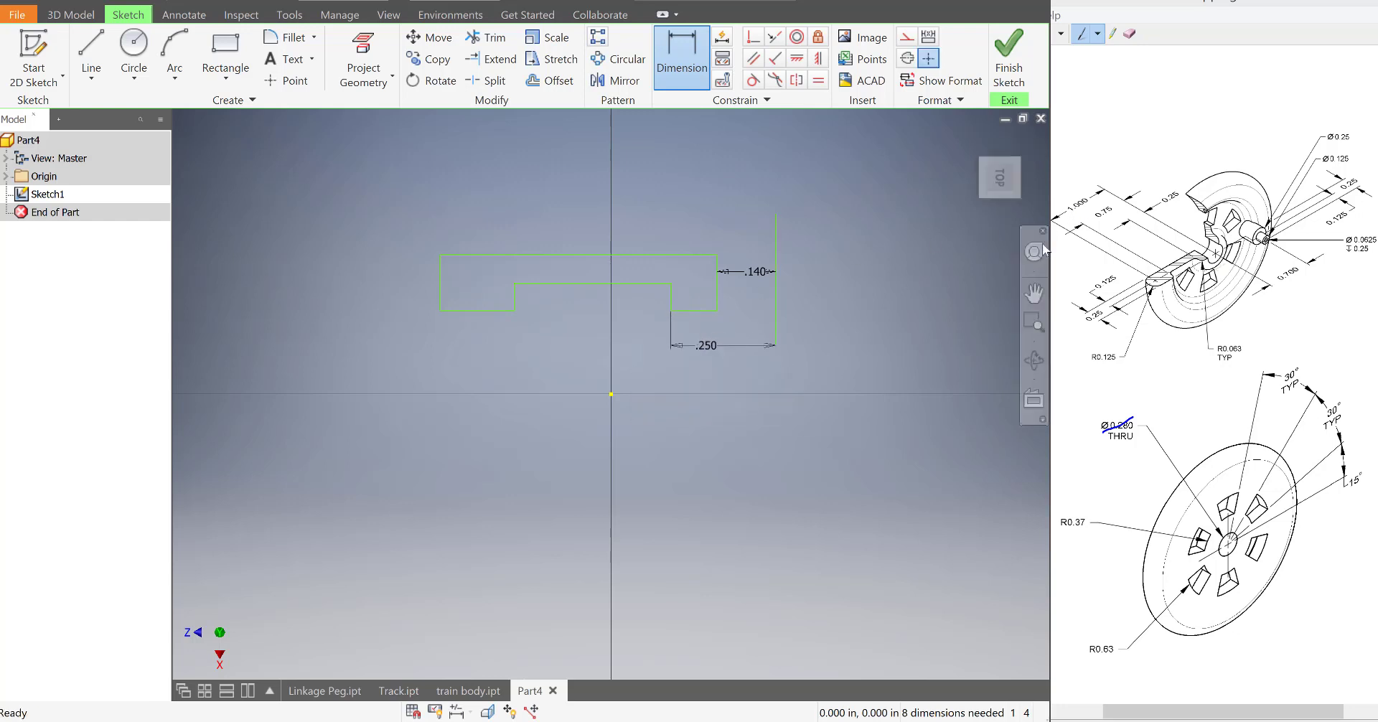
- Dimension the distance from the axis line to the notch's farther vertical edge as 0.75 in
click(776, 290)
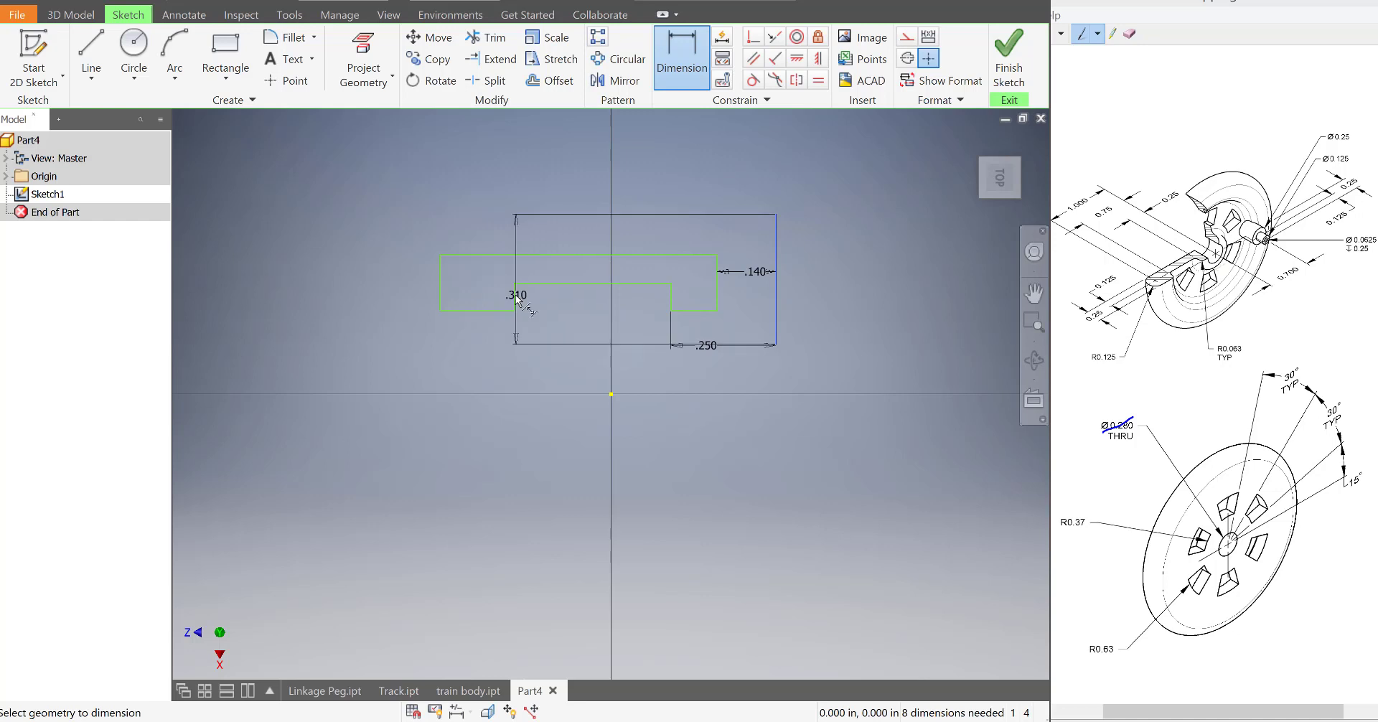
click(516, 300)
click(635, 376)
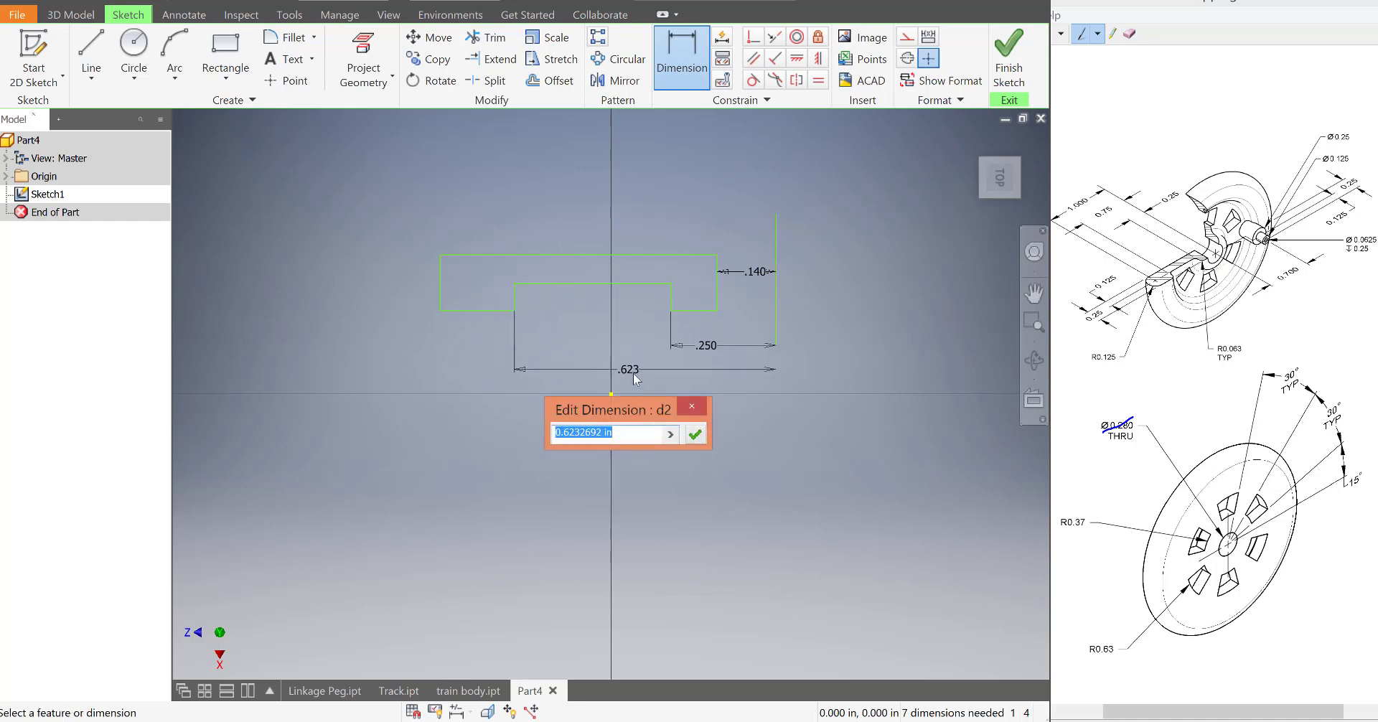
text(.75)
key(Return)
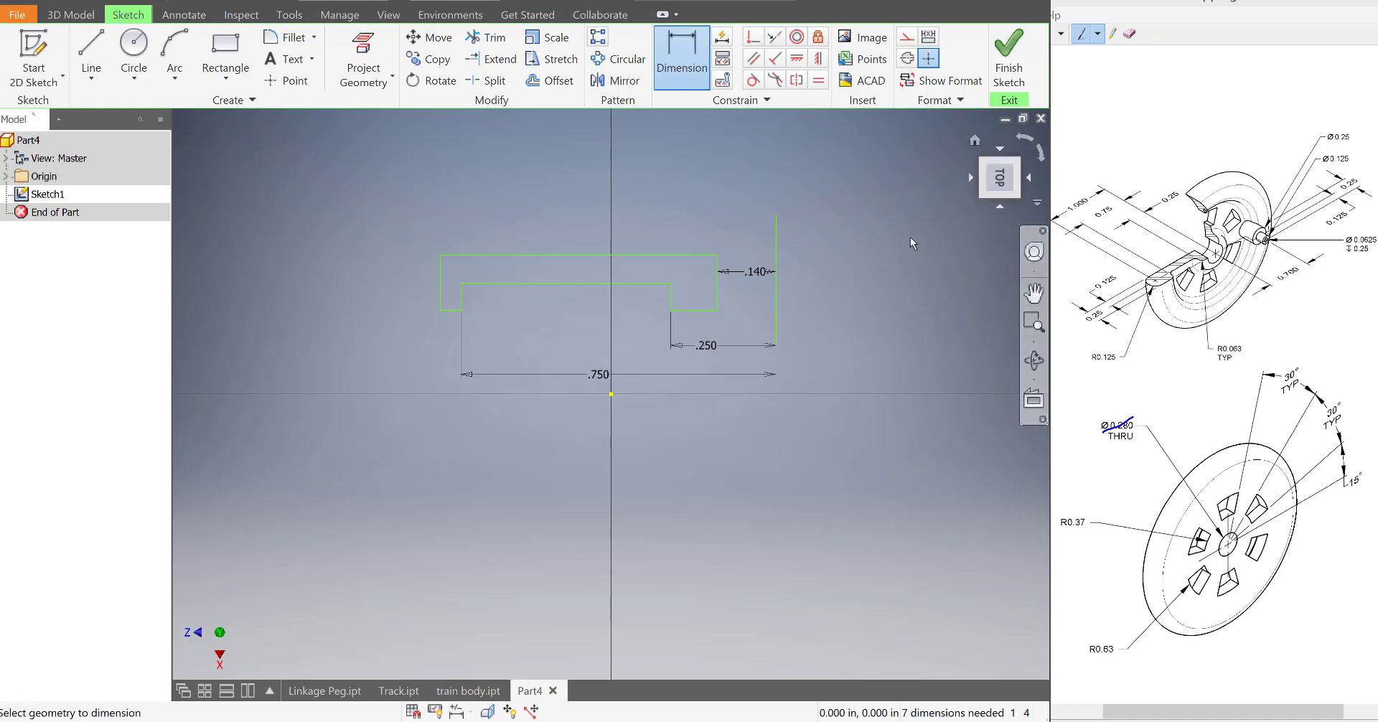
- Dimension the distance from the axis line to the profile's outermost vertical edge as 1 in
click(777, 240)
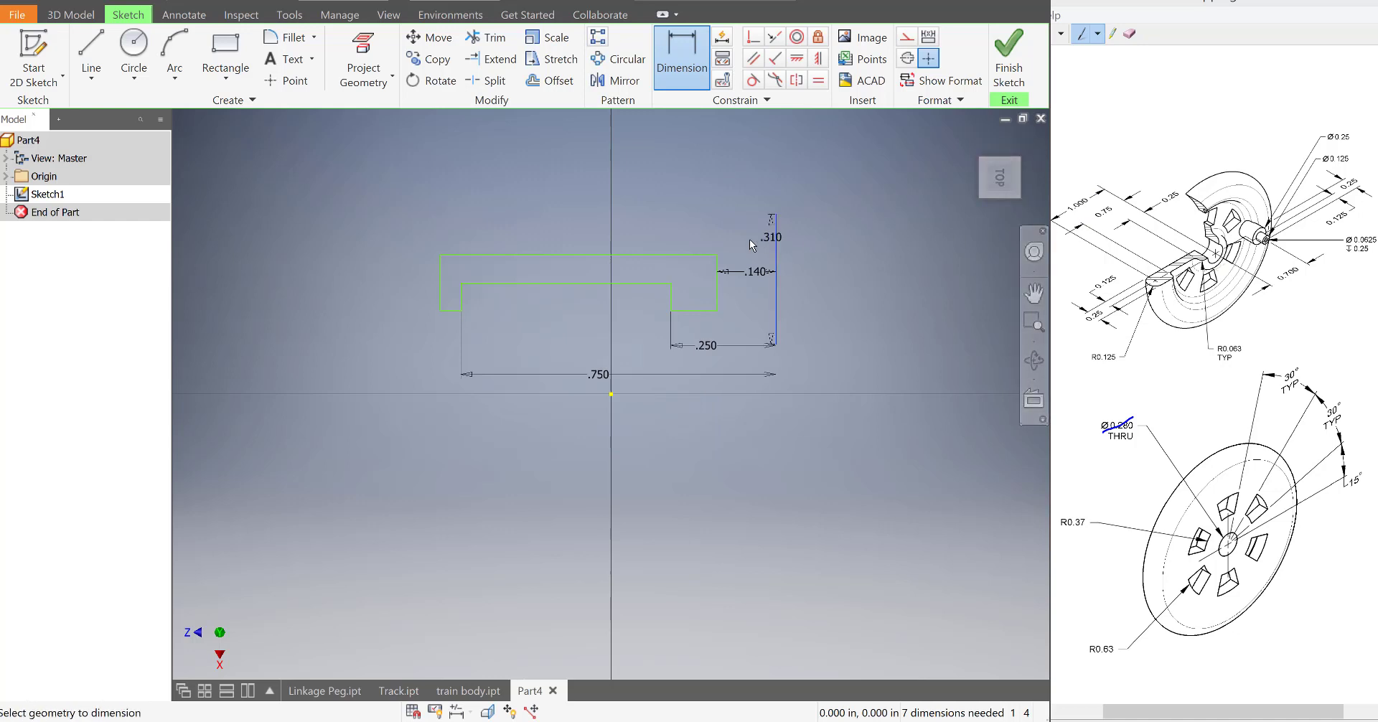
click(442, 296)
click(565, 423)
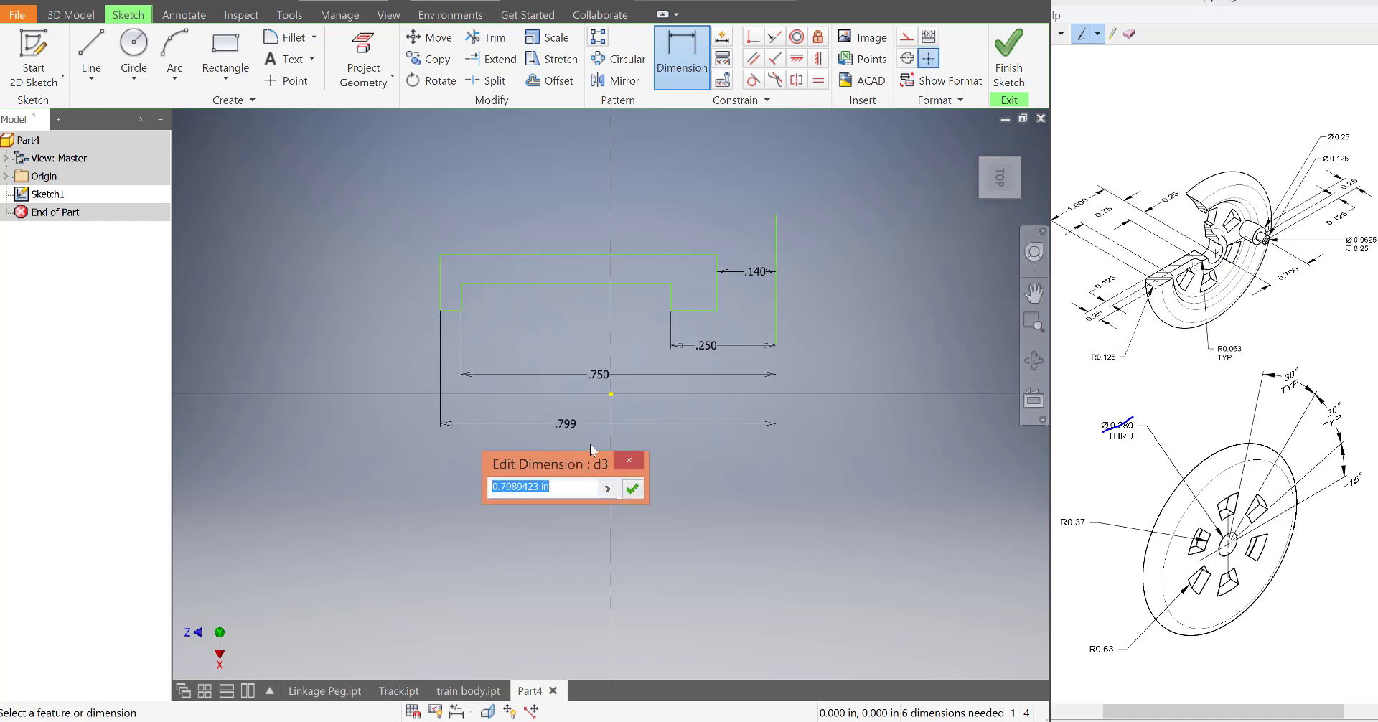
text(1)
key(Return)
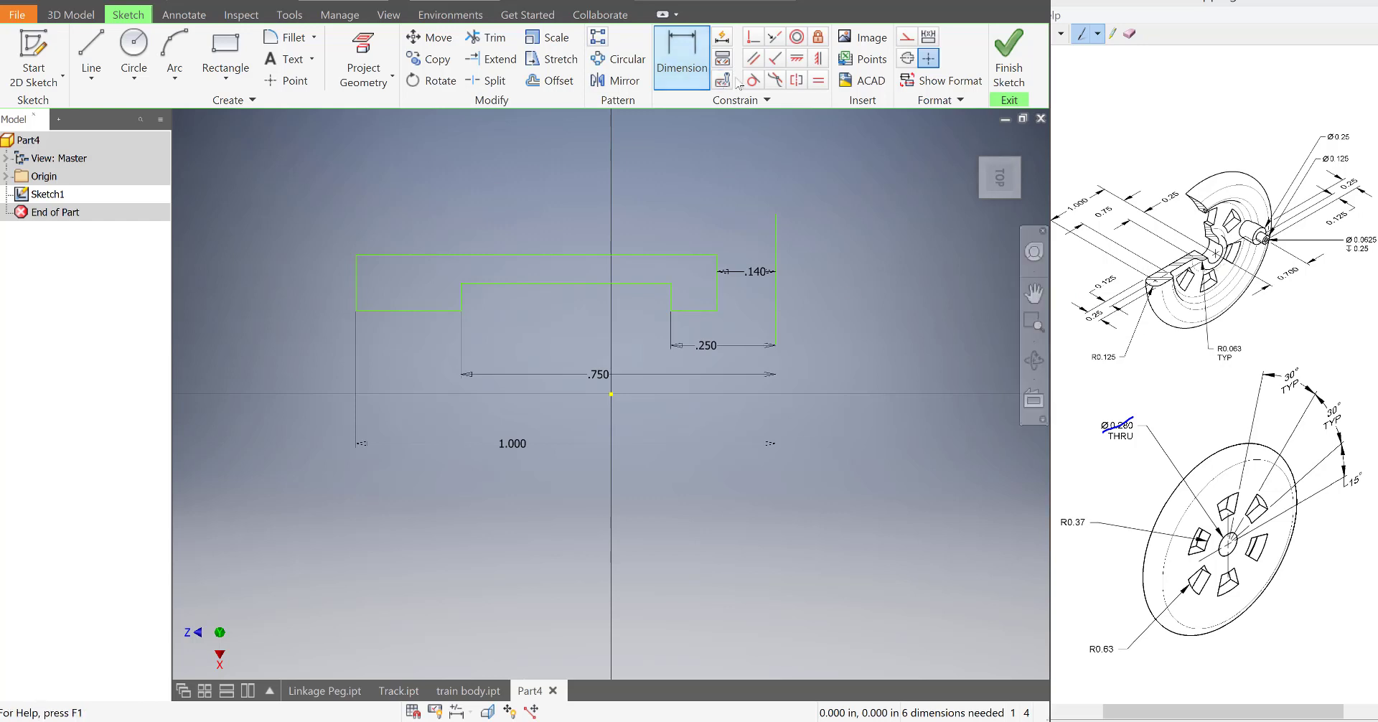
- Dimension the profile's overall height between its upper edge and the lower edge of the outer rim as 0.25 in
click(372, 256)
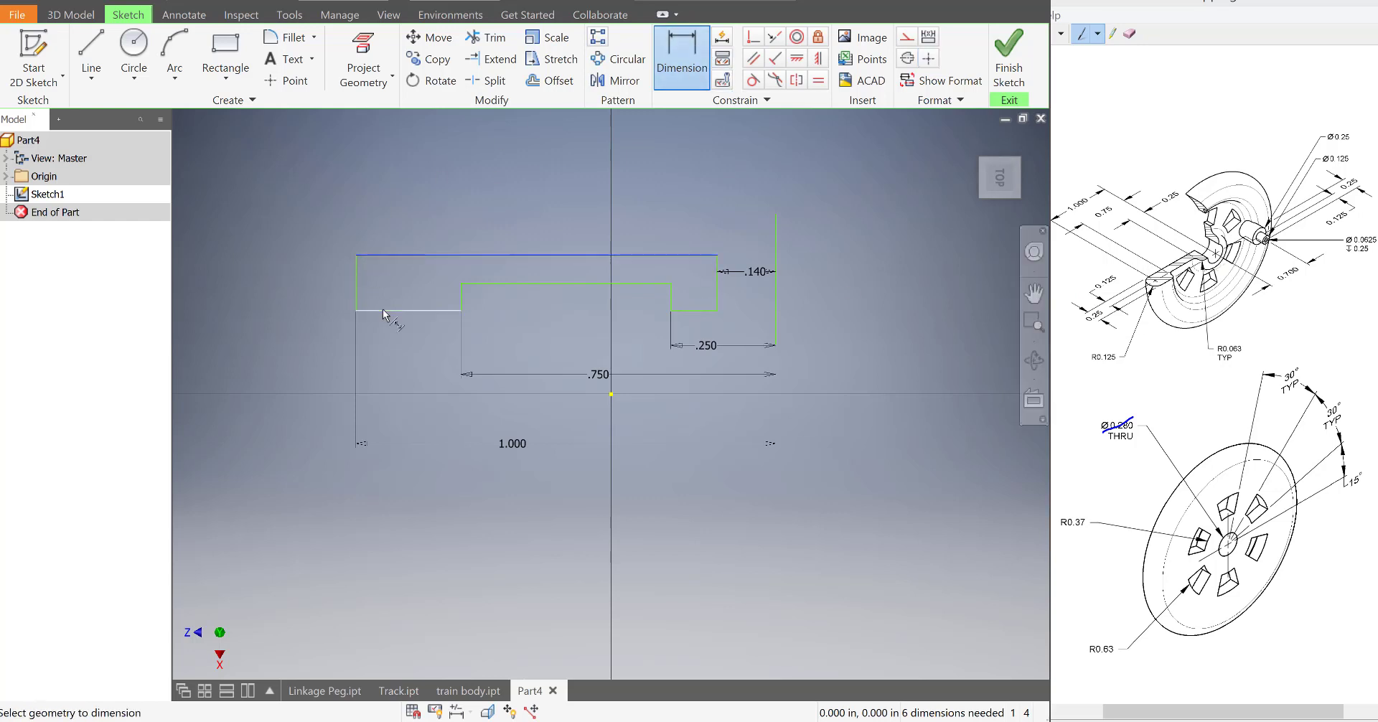
click(385, 311)
click(320, 282)
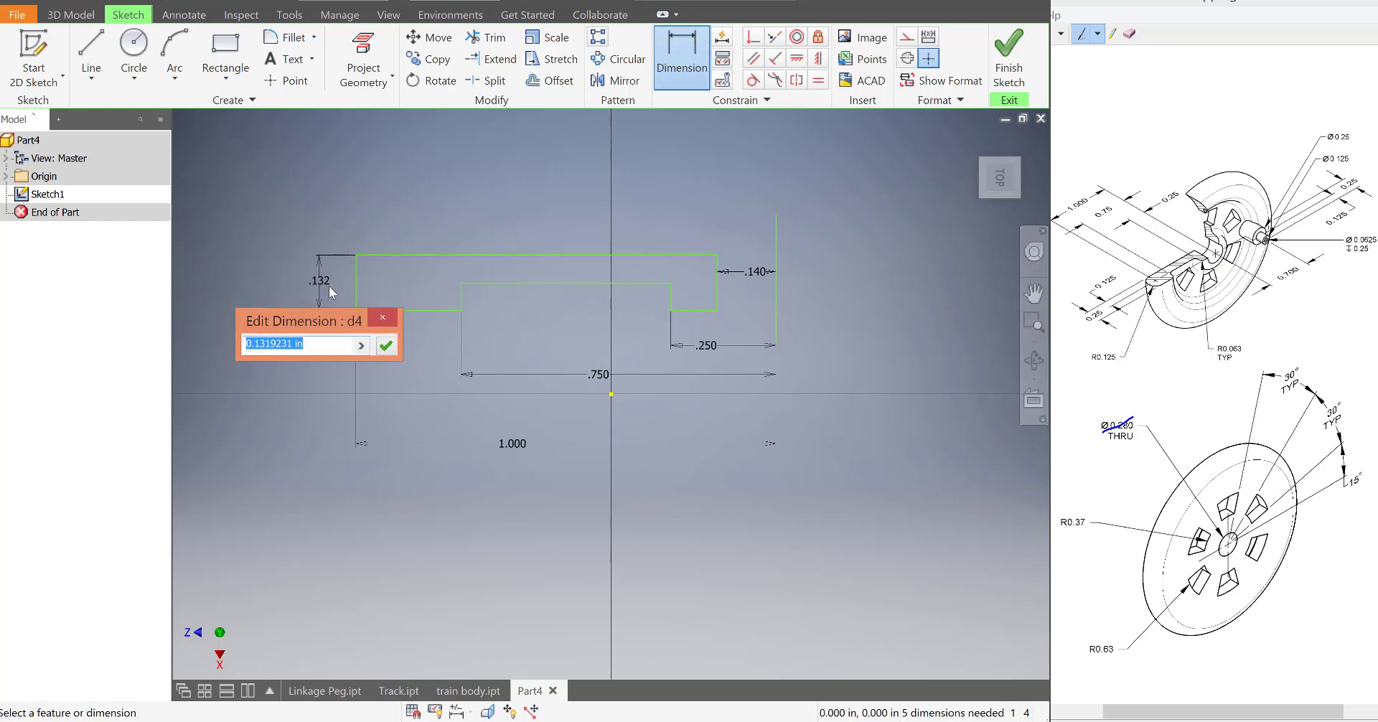
text(.23)
key(BackSpace)
text(5)
key(Return)
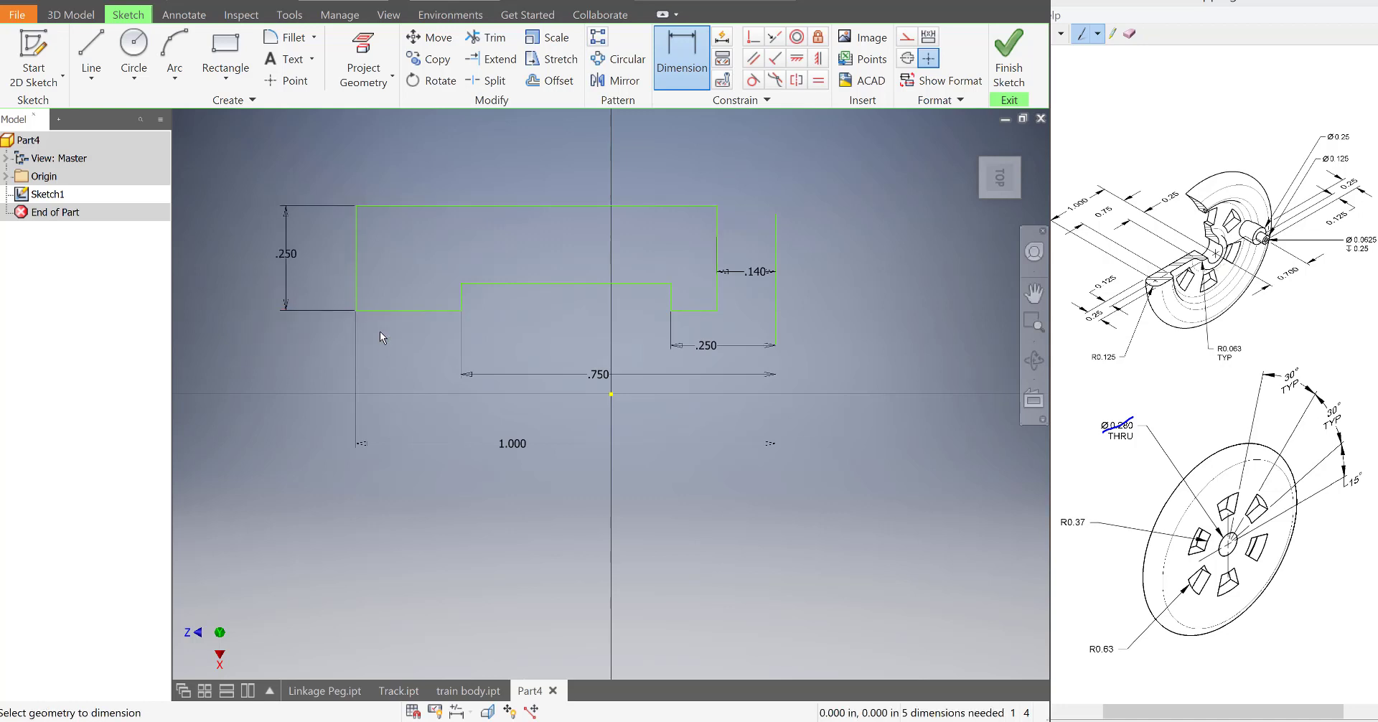
- Dimension the web thickness between the profile's upper edge and the notch's horizontal edge as 0.125 in
click(498, 206)
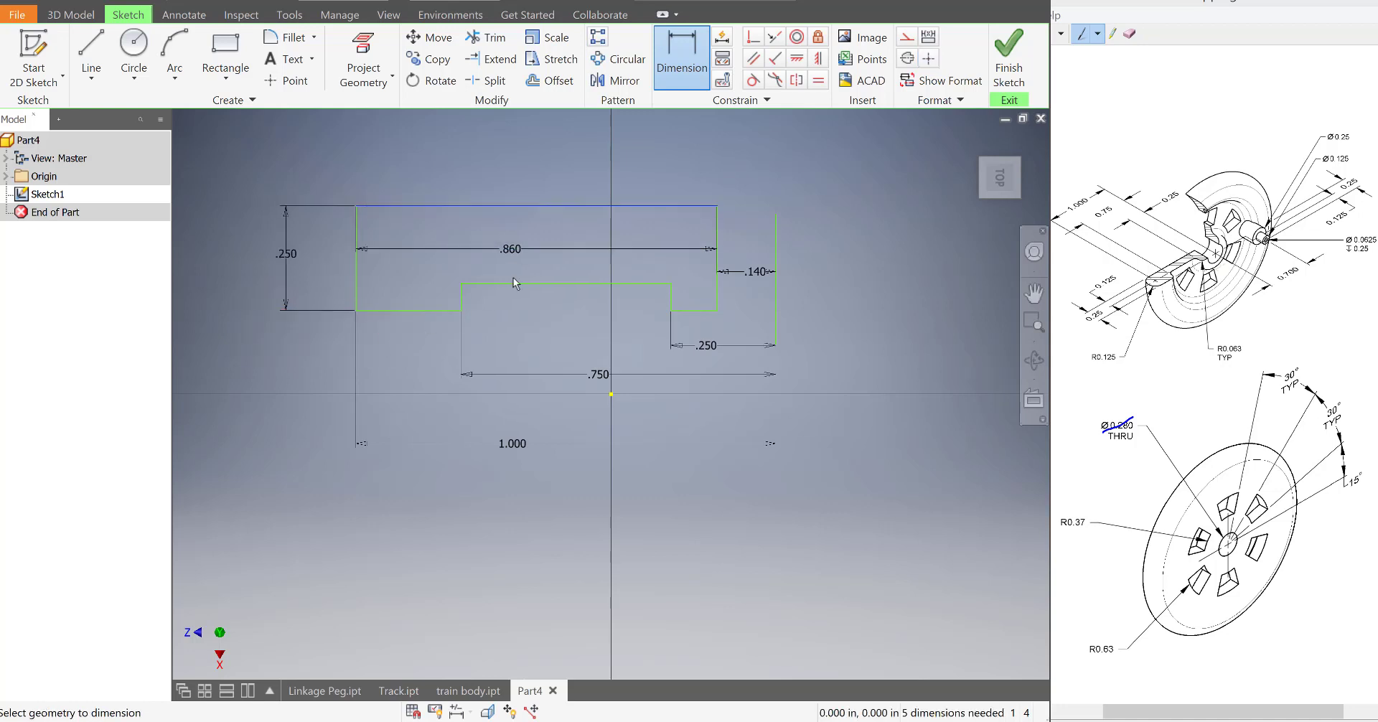
click(516, 283)
click(527, 269)
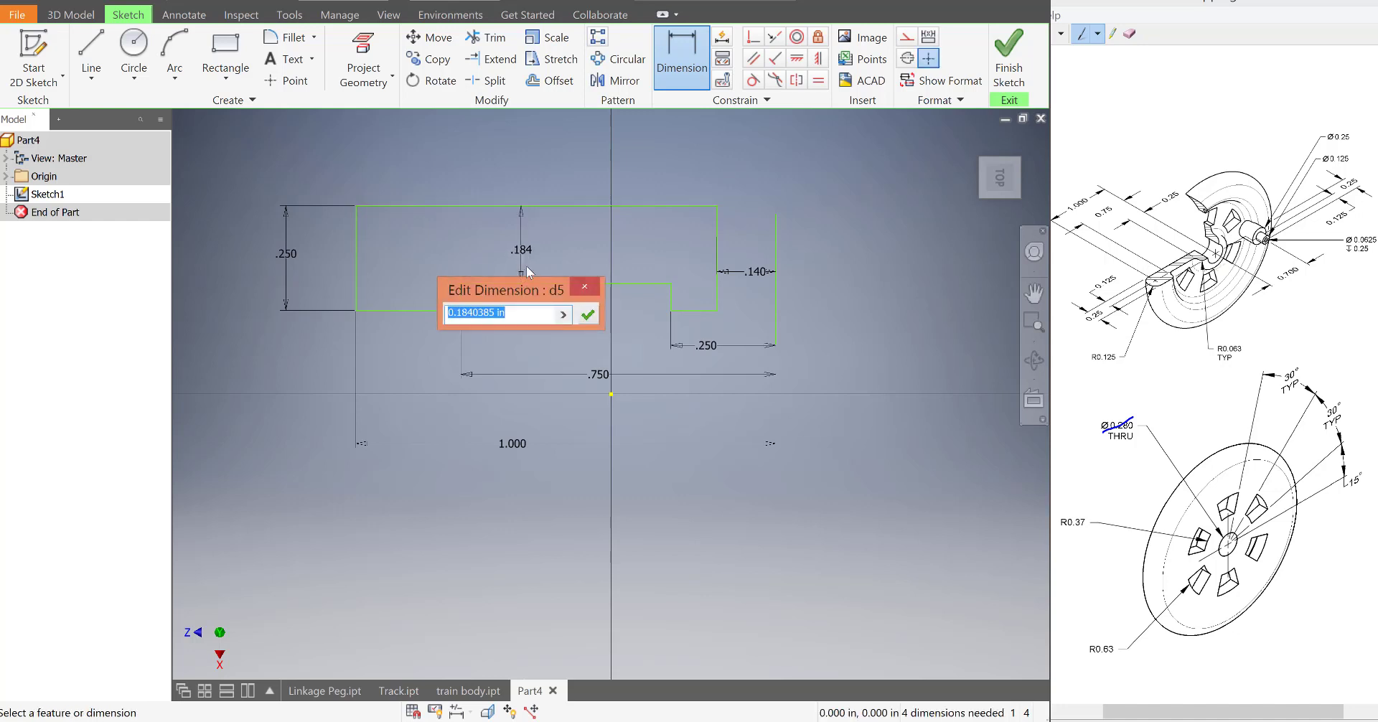
text(.125)
key(Return)
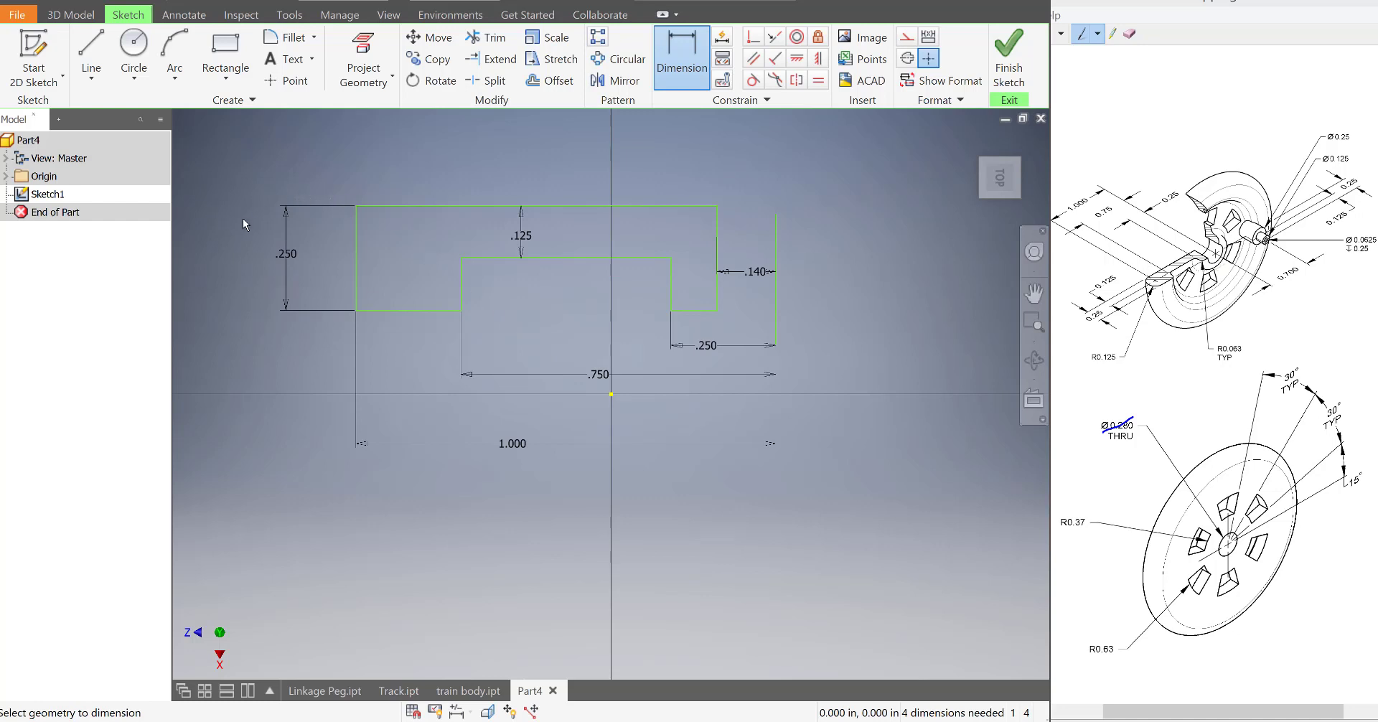
- Draw a 0.25 in diameter circle centred on the midpoint of the profile's outermost vertical edge
key(Escape)
click(1092, 363)
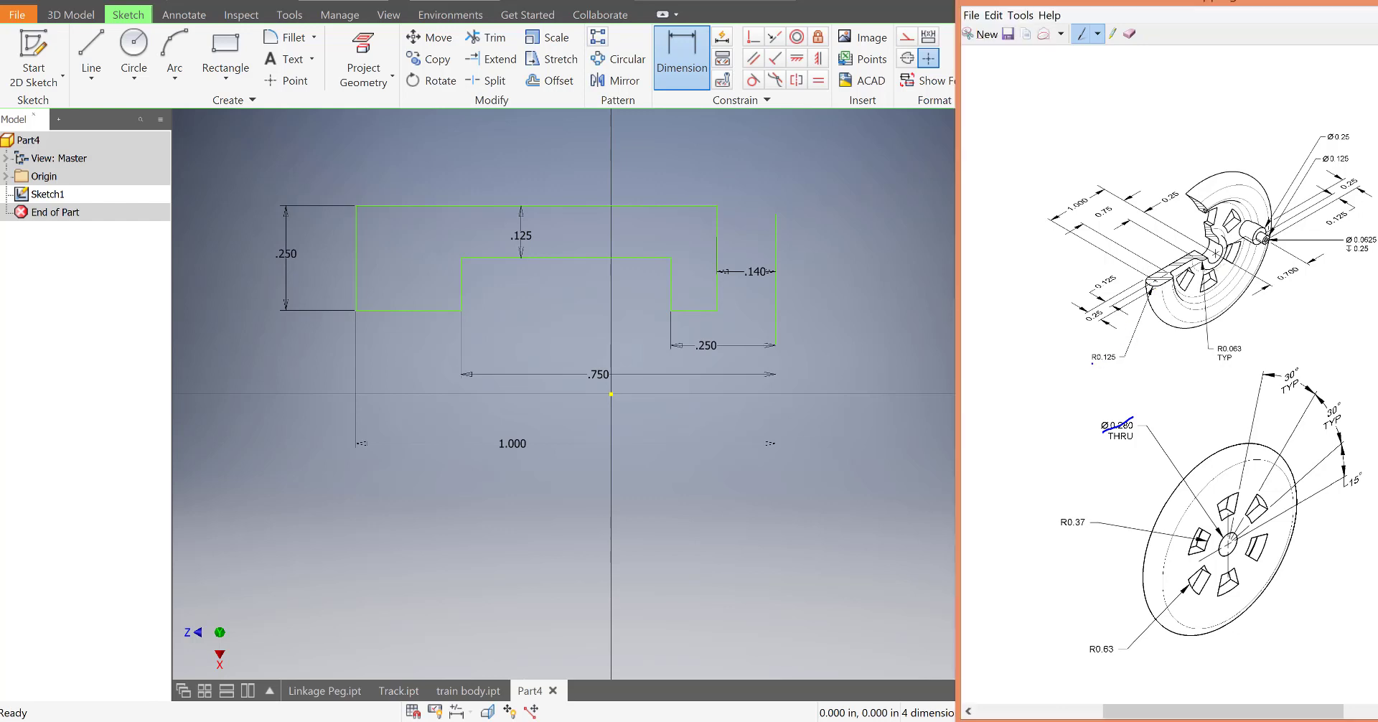
click(134, 50)
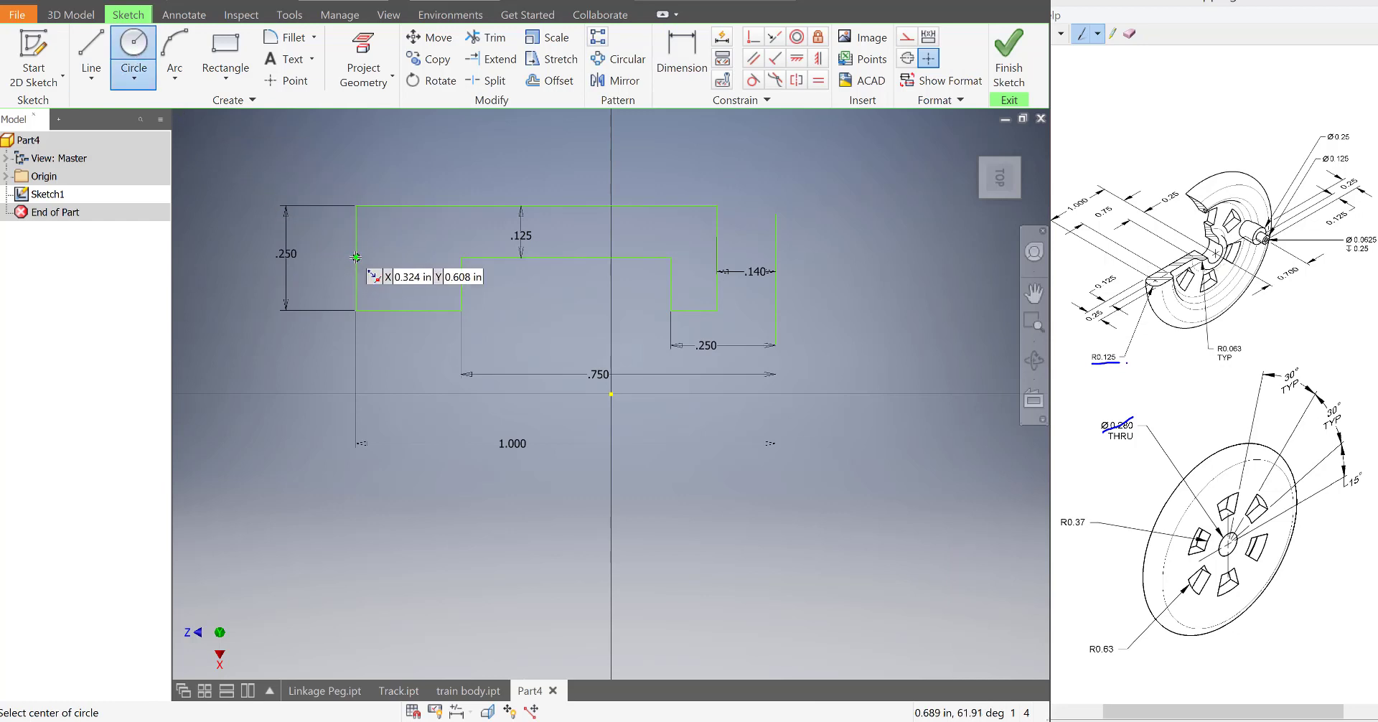
click(356, 257)
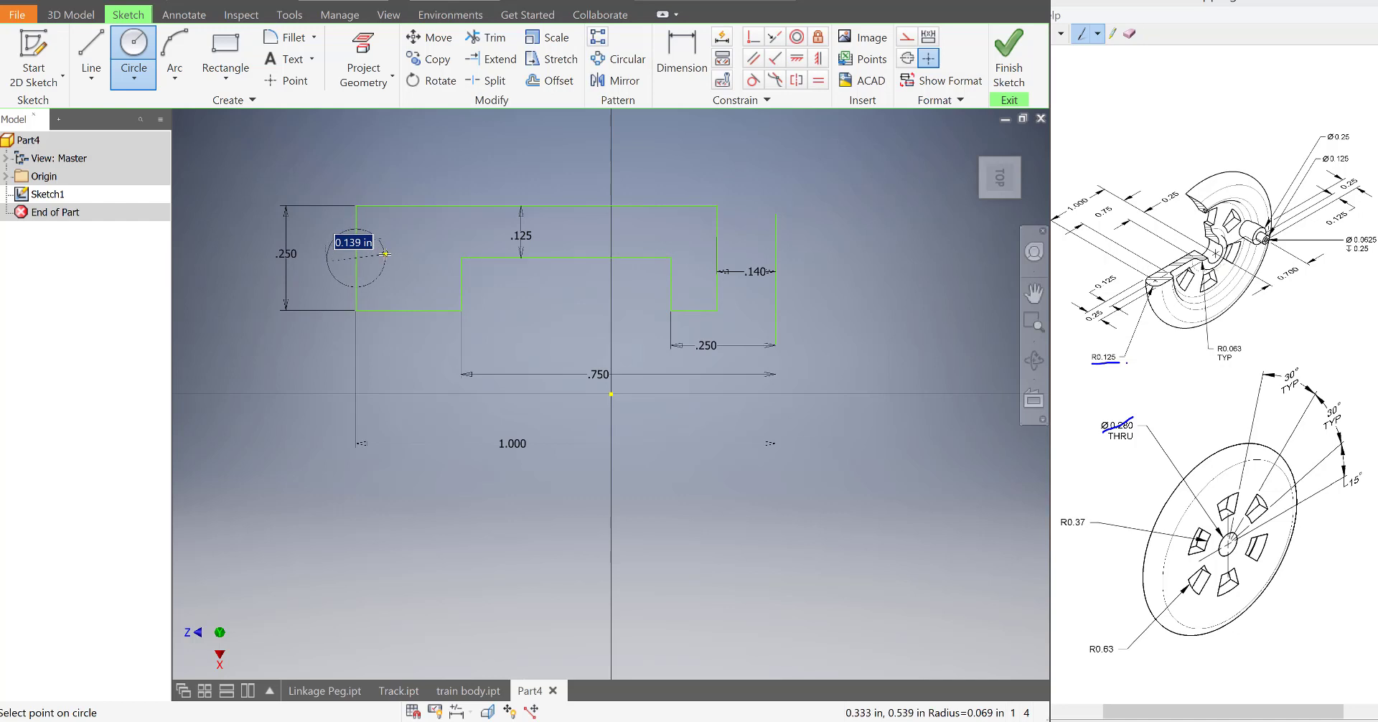
key(BackSpace)
text(.25)
key(Return)
- Trim away the outermost vertical edge and the circle's inner half, leaving a rounded outer rim on the profile
scroll(277, 230, up, 3)
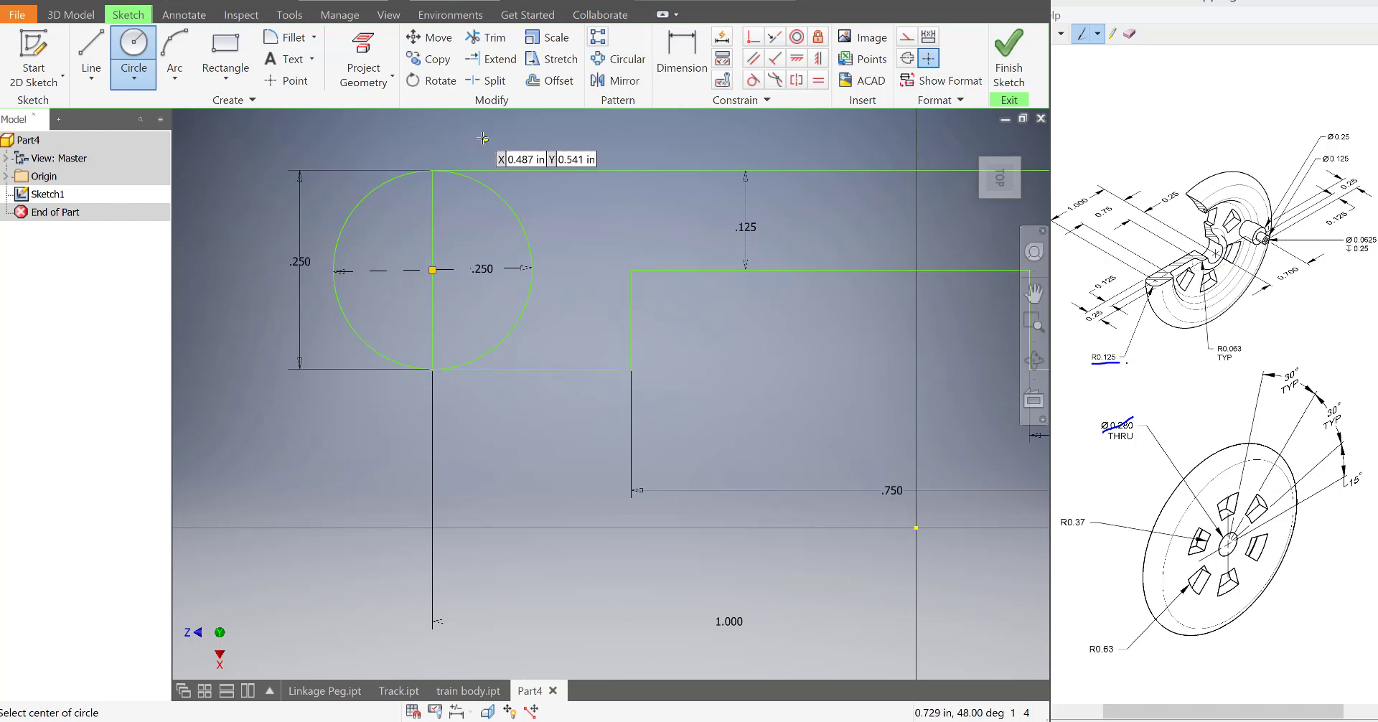
click(477, 40)
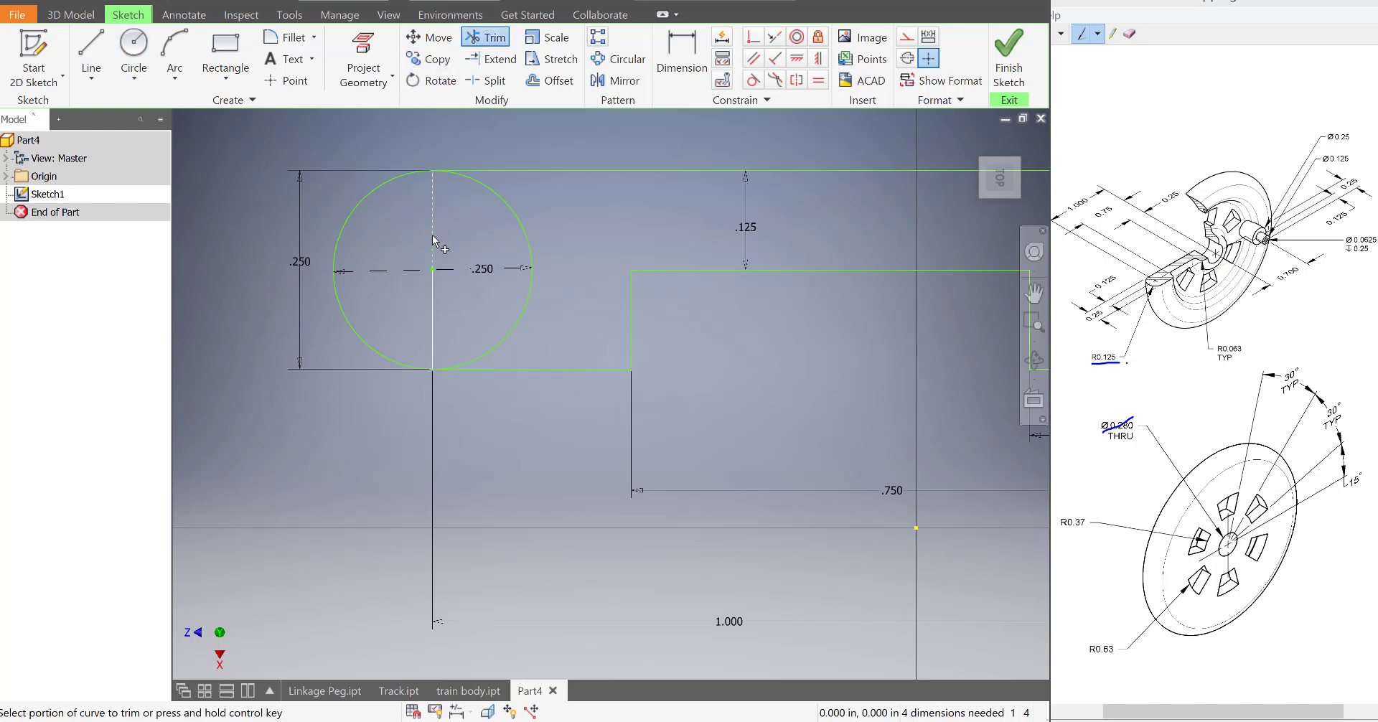
click(435, 290)
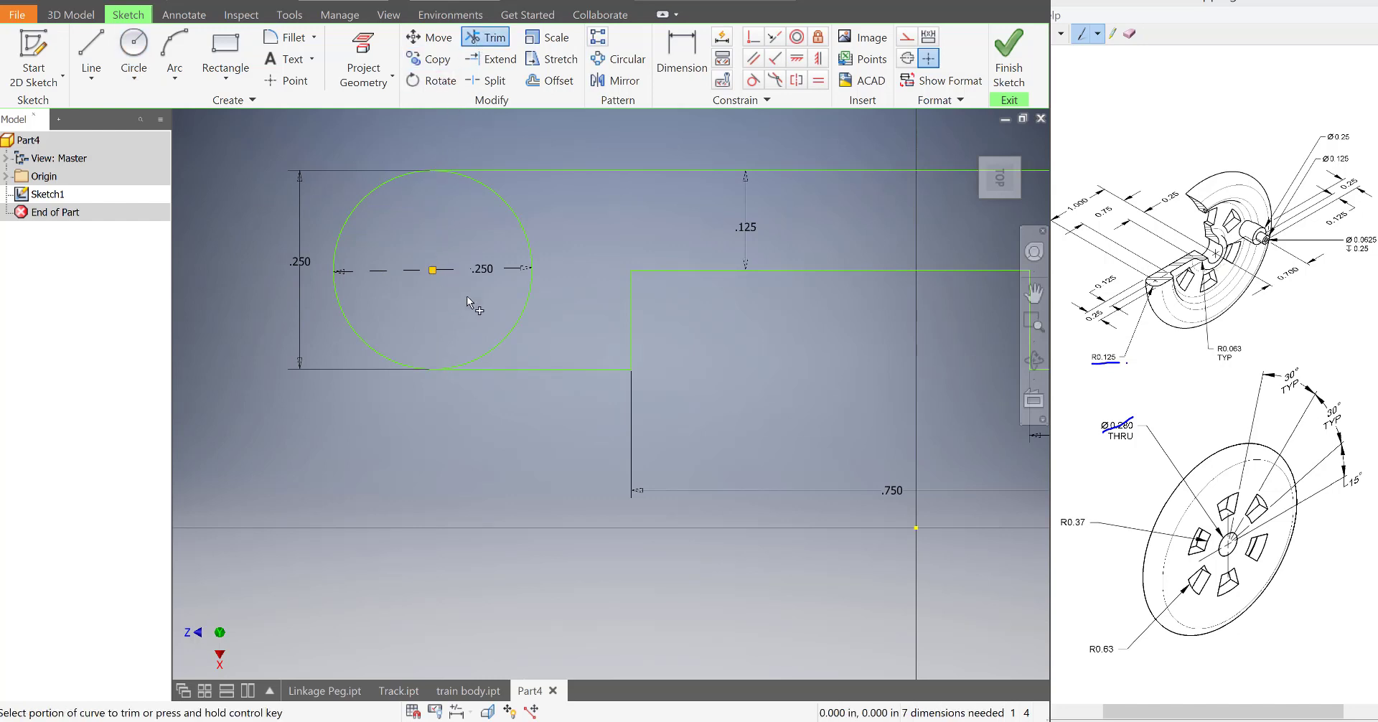
click(530, 316)
scroll(790, 210, down, 2)
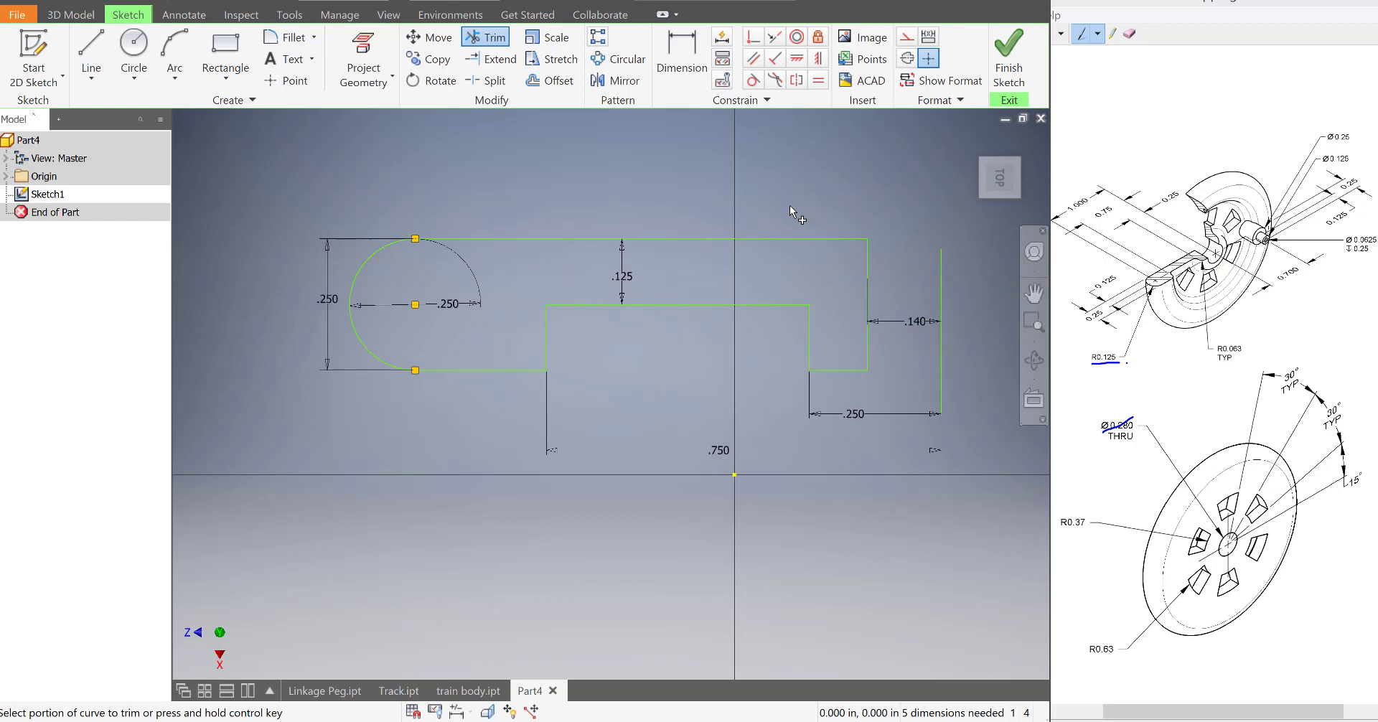
- Finish the sketch and revolve the closed profile fully around the separate axis line
click(1008, 54)
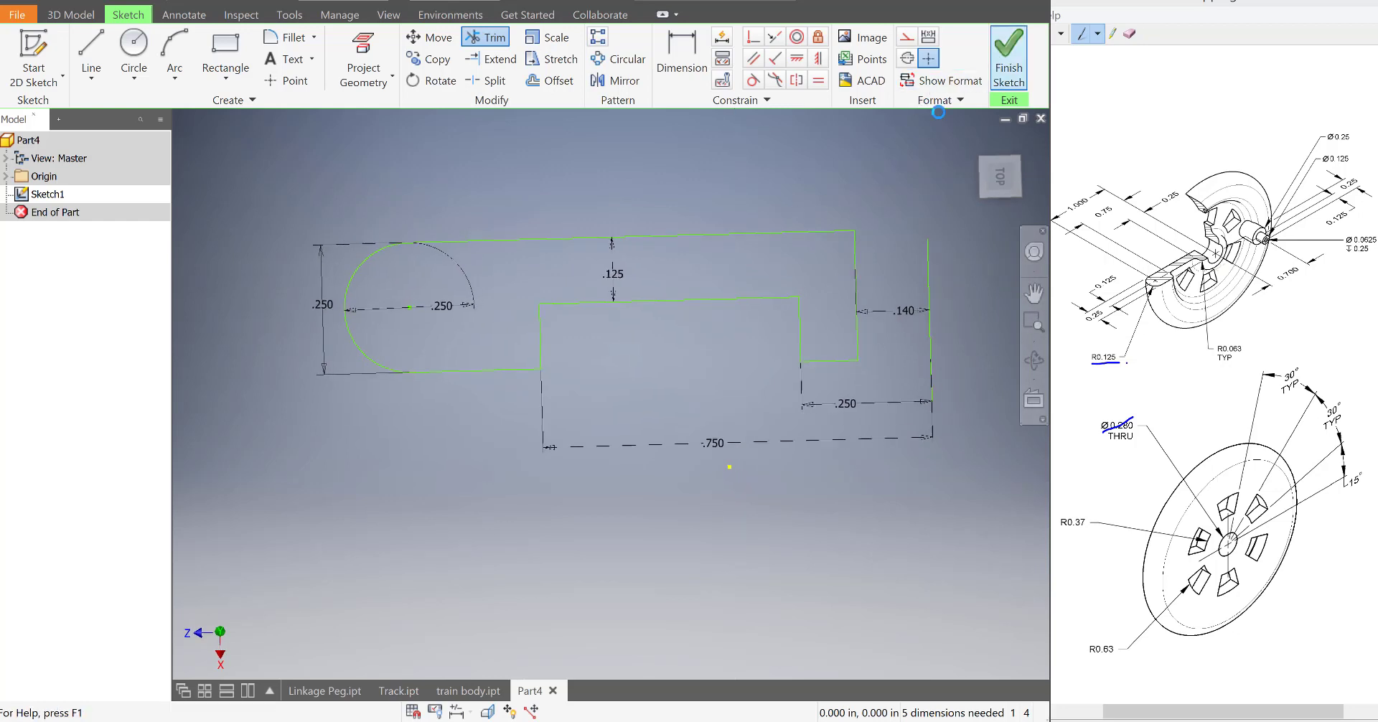
click(132, 65)
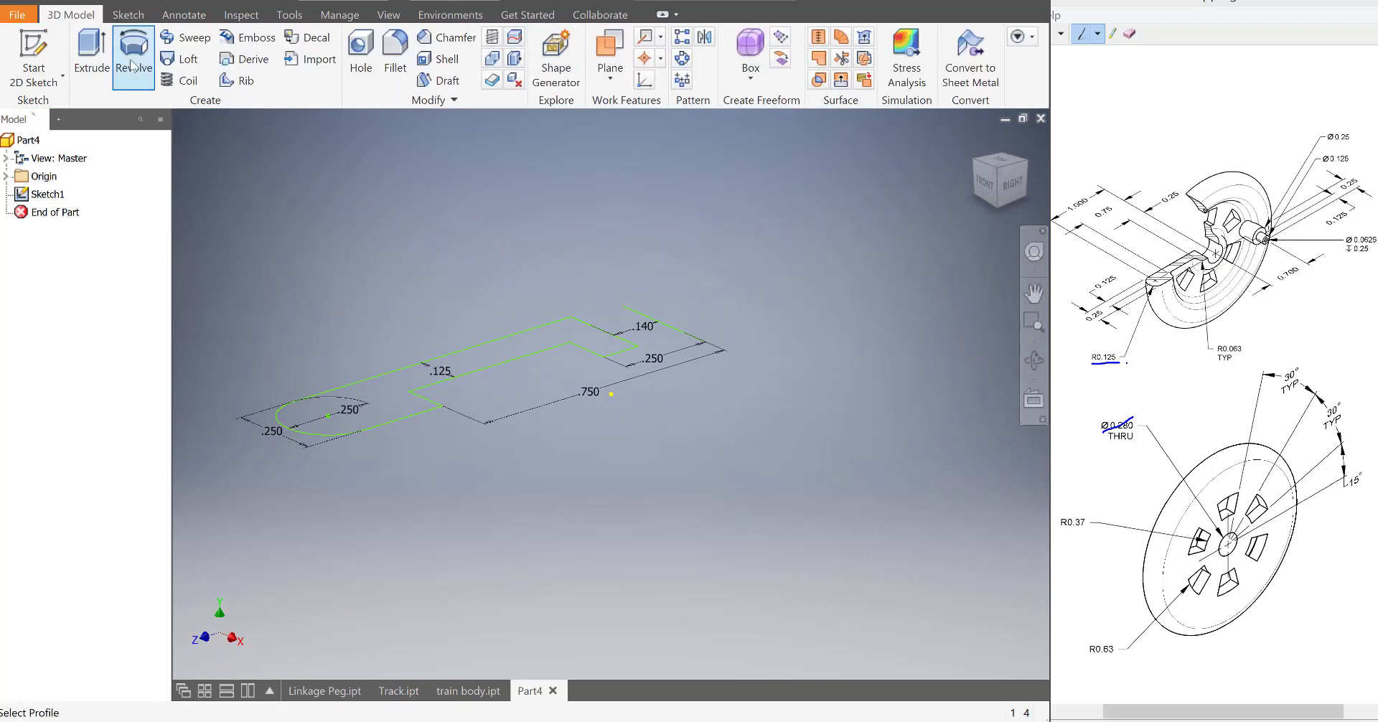
click(550, 334)
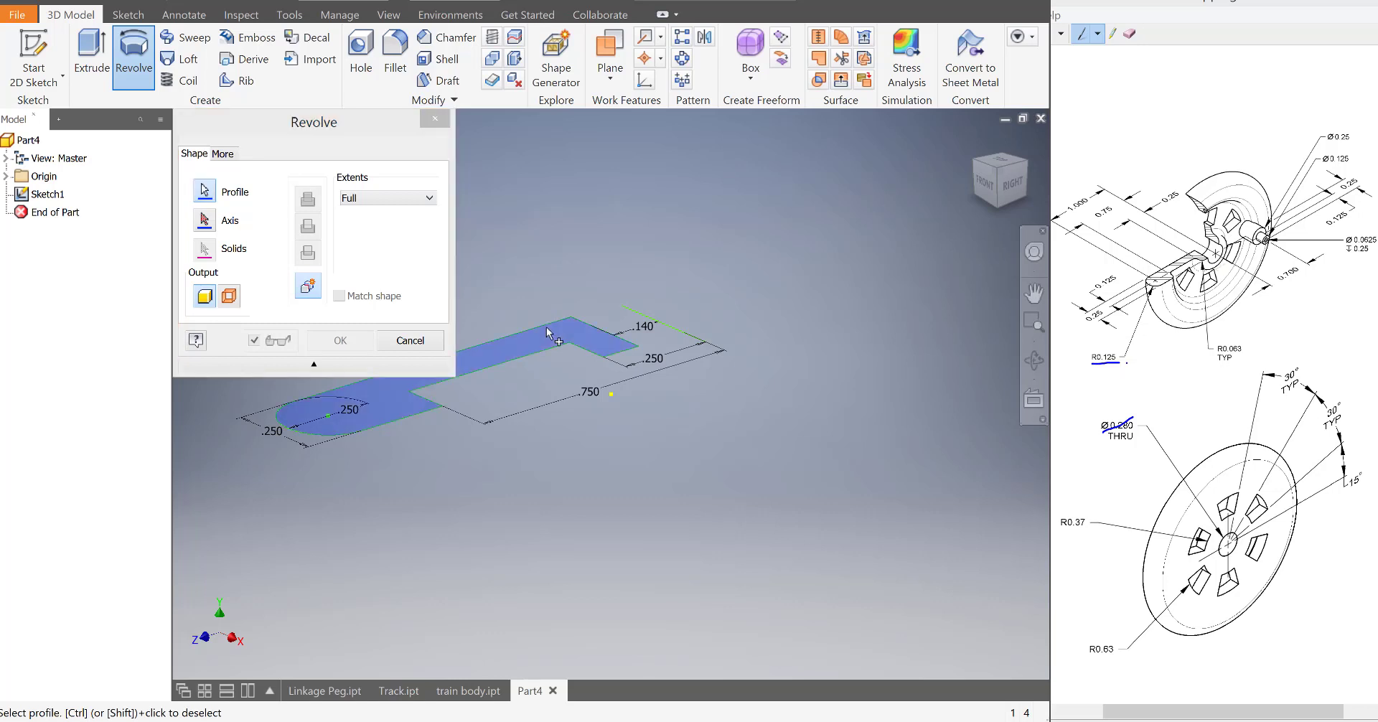
click(207, 221)
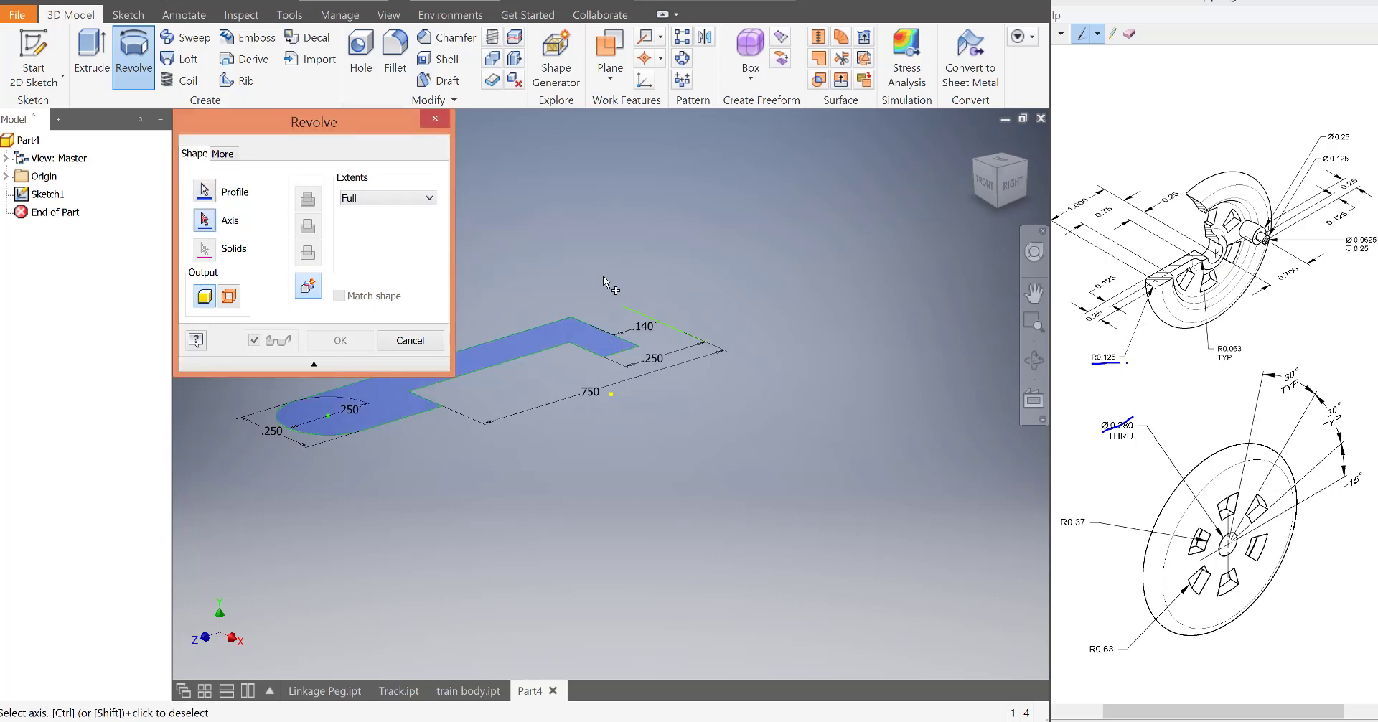
click(654, 325)
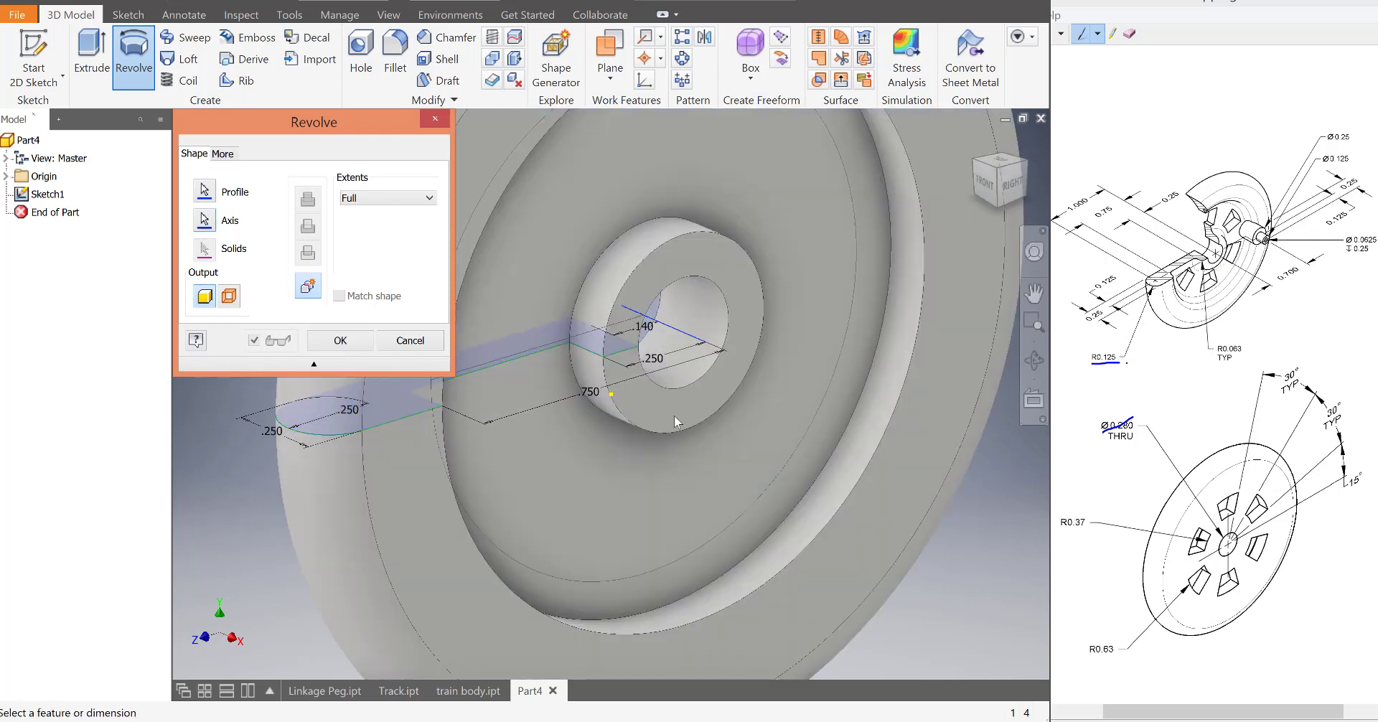
click(340, 341)
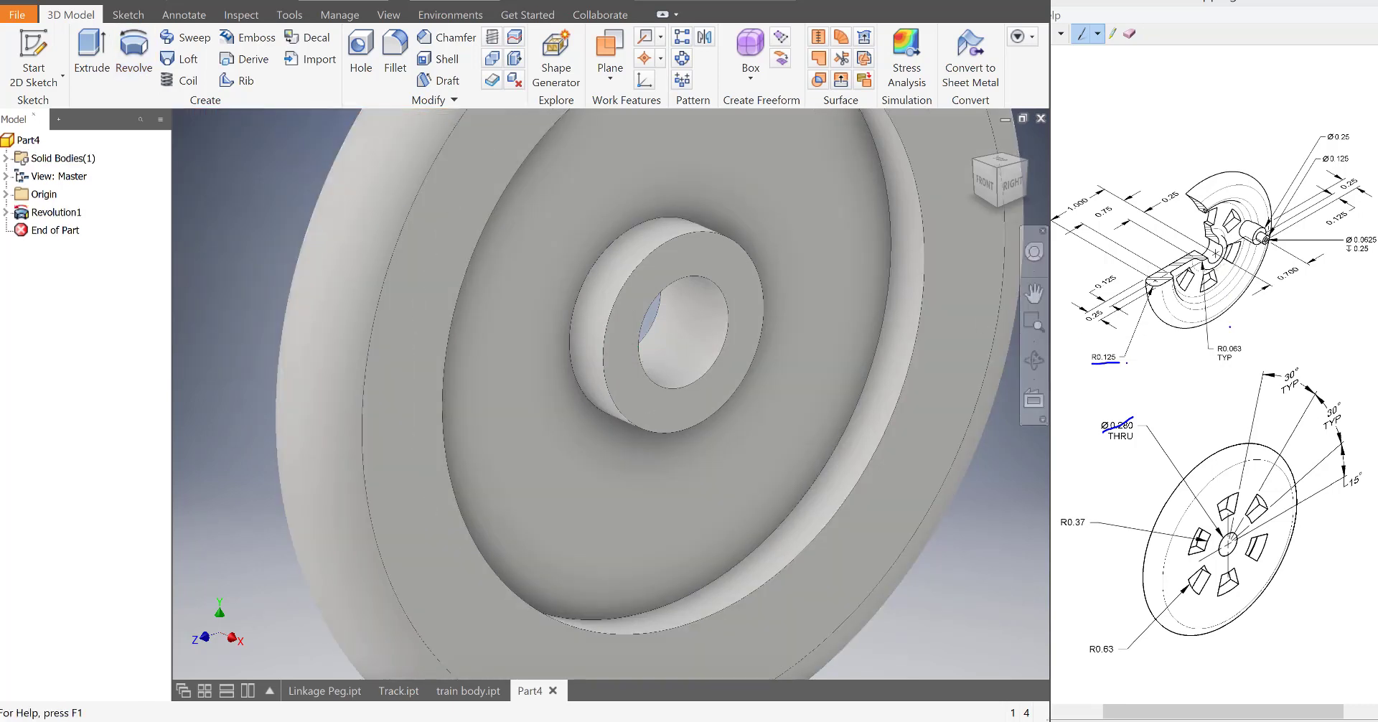
- Fillet the hub's outer and base edges and the rim recess's inner and outer edges with a 0.063 in radius
click(1212, 359)
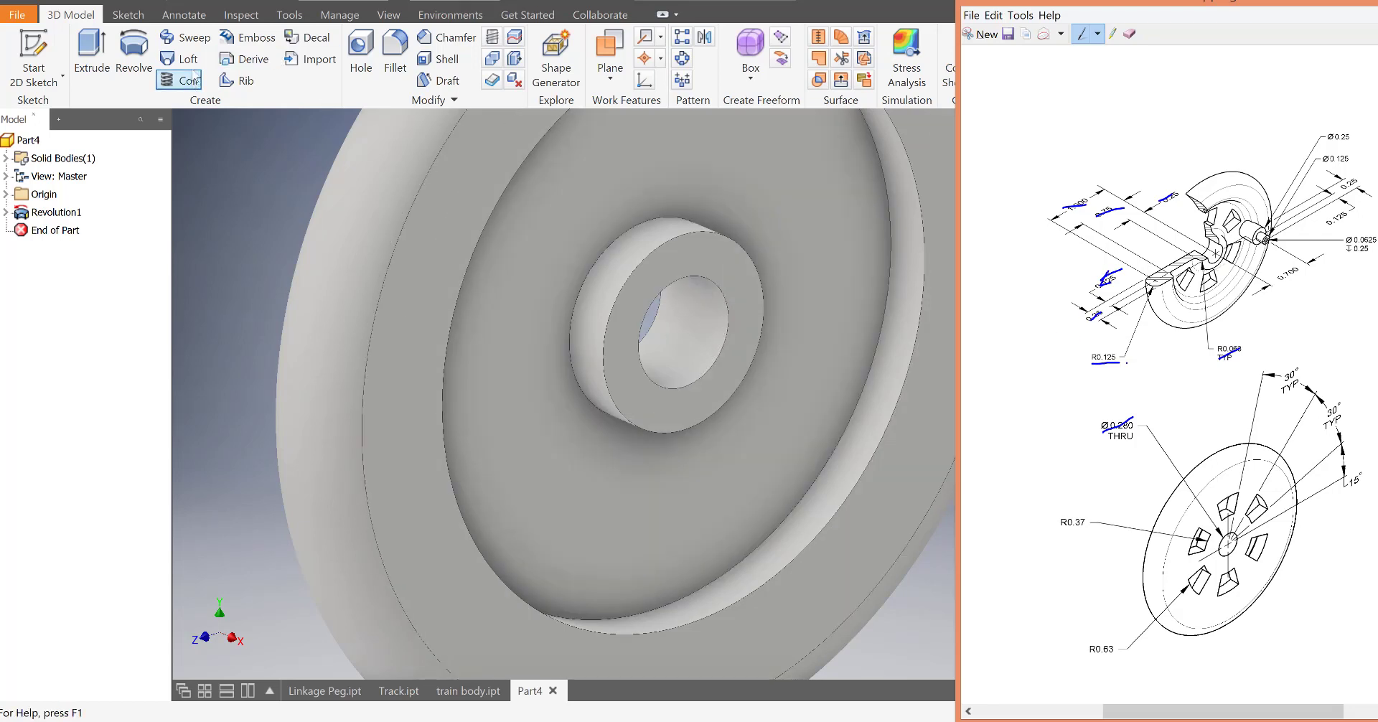
click(393, 51)
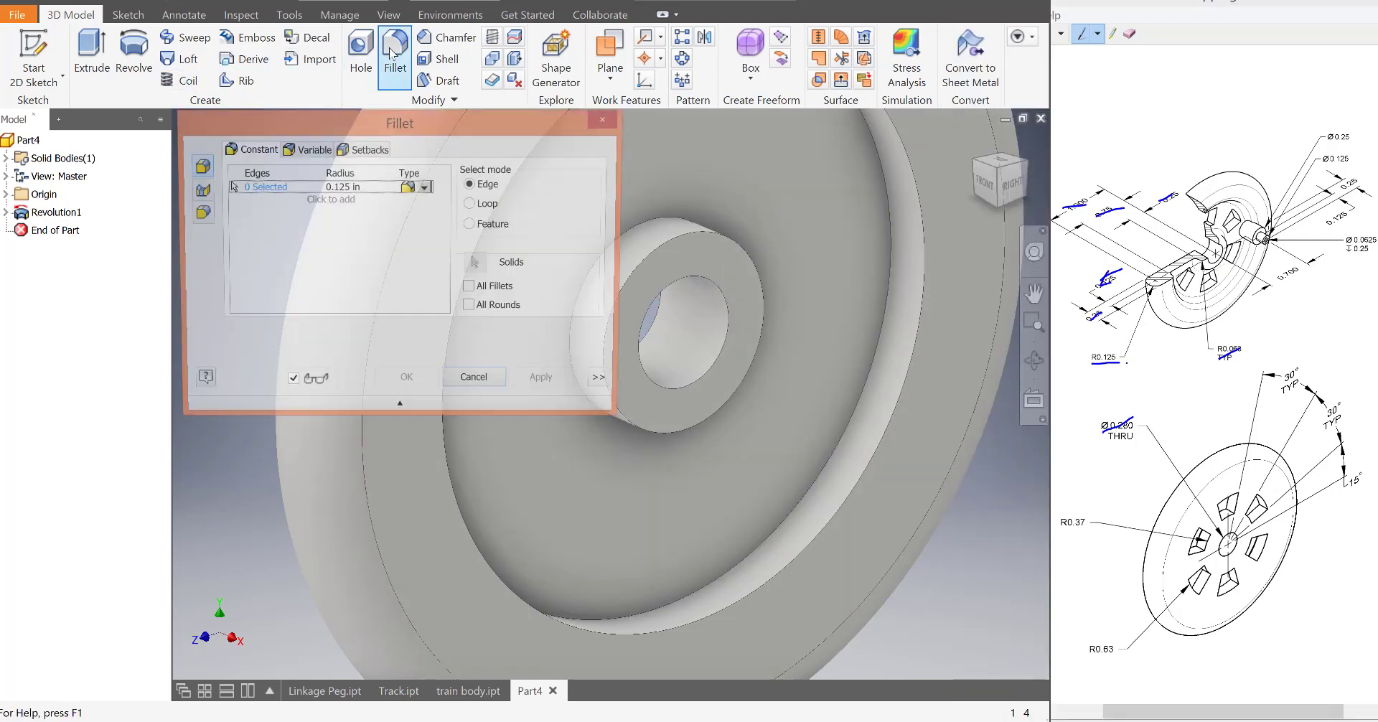
click(347, 188)
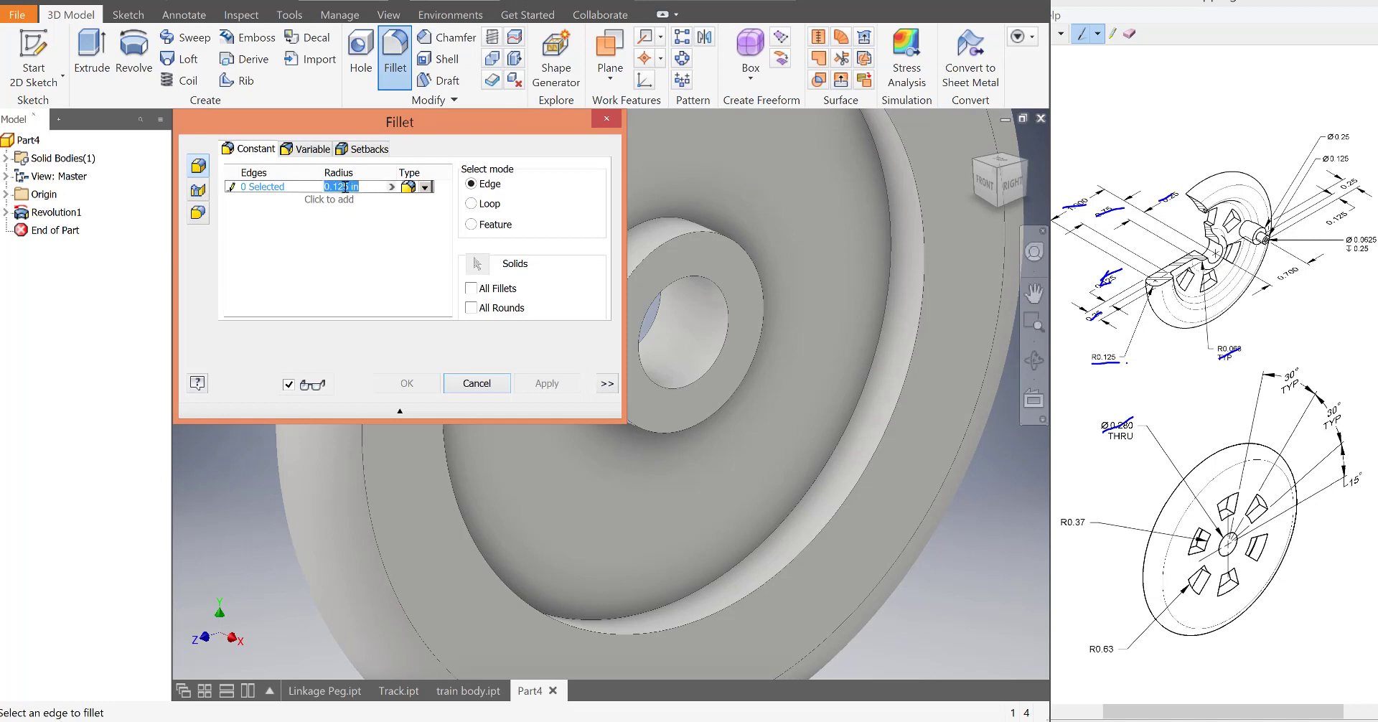
text(.063)
drag(431, 125, 67, 153)
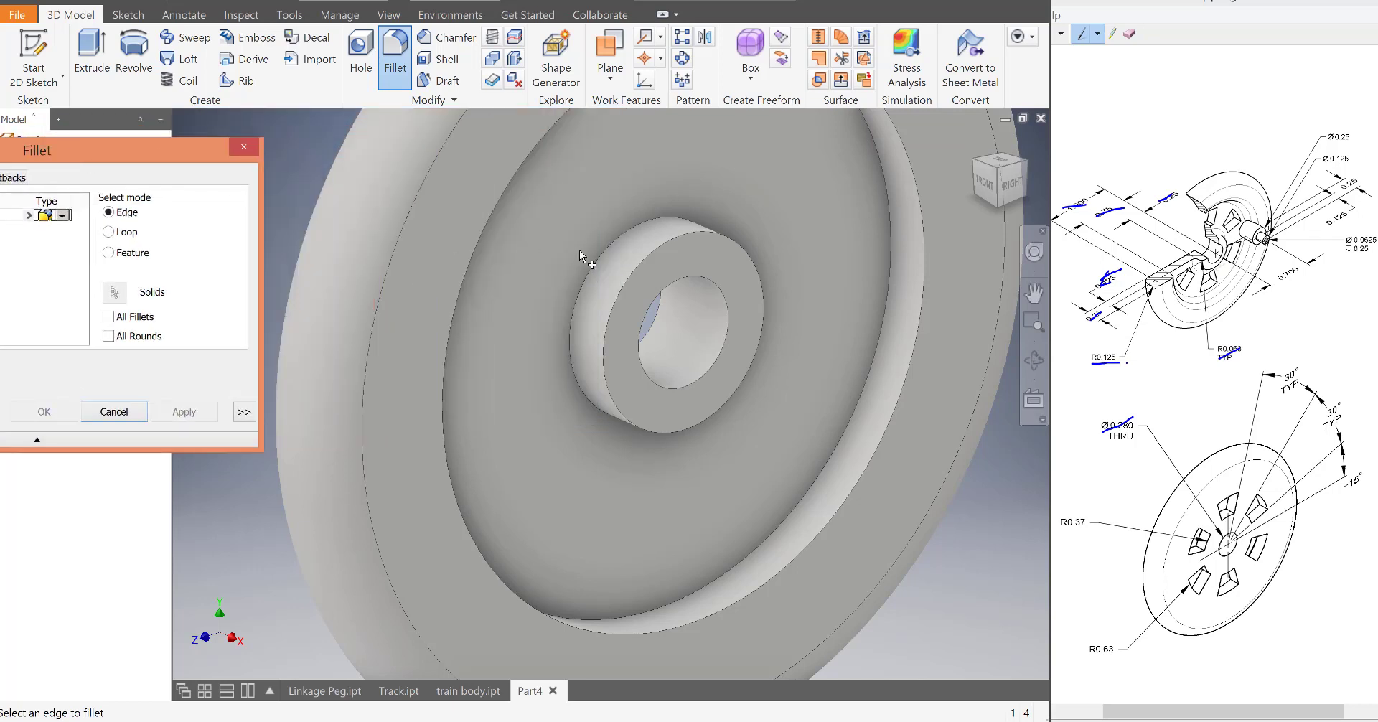
click(613, 315)
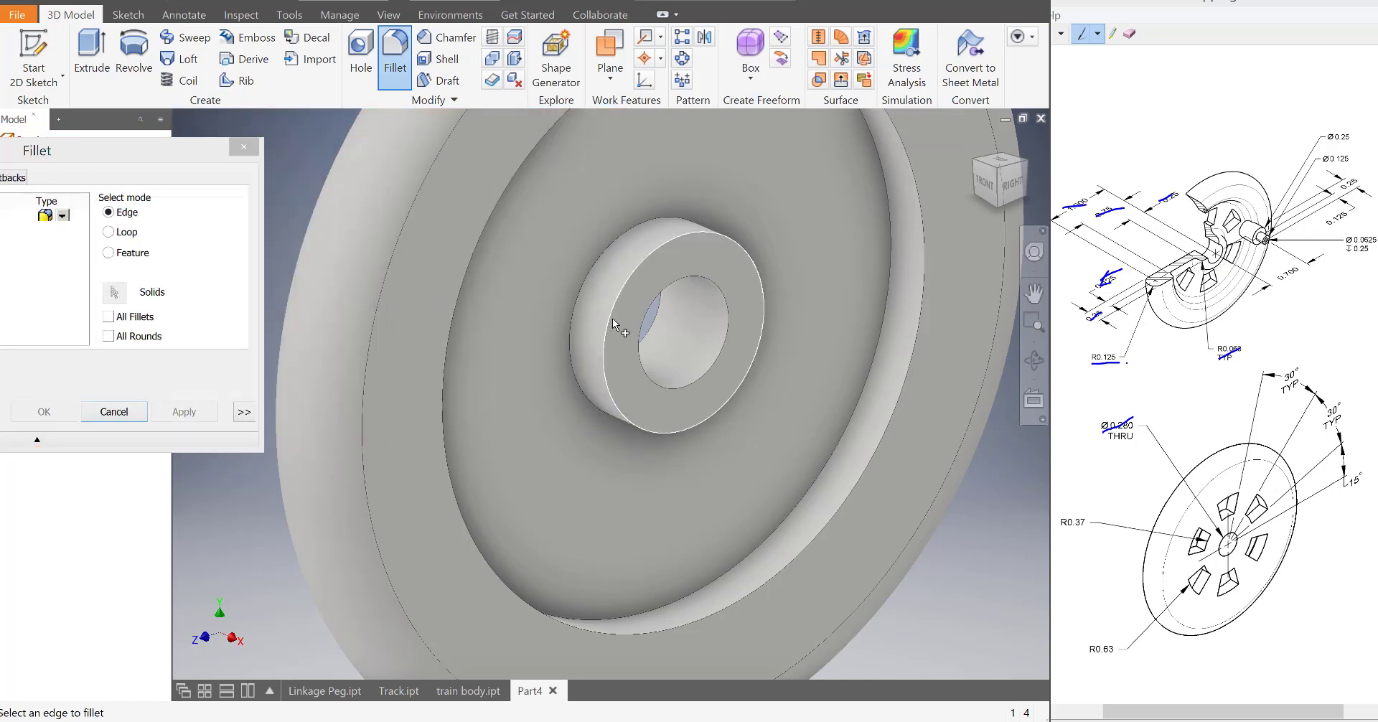
click(579, 303)
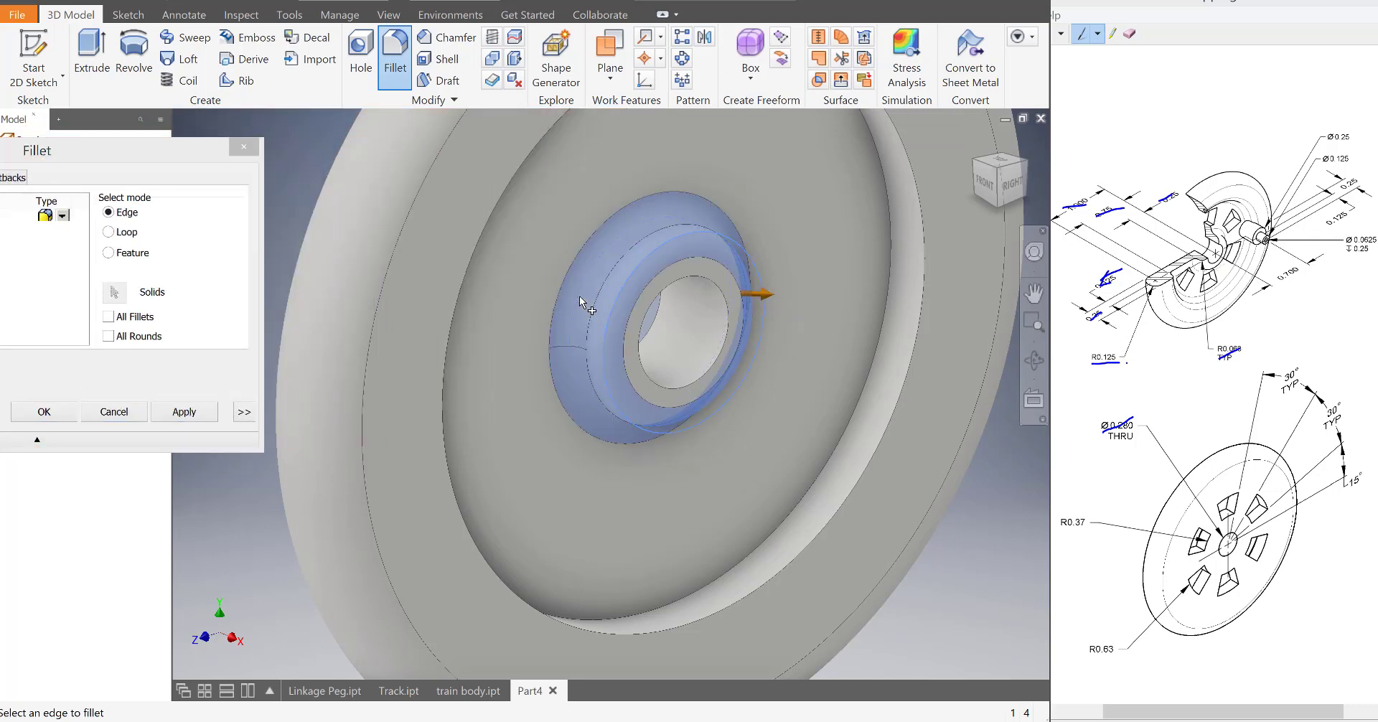
click(1026, 171)
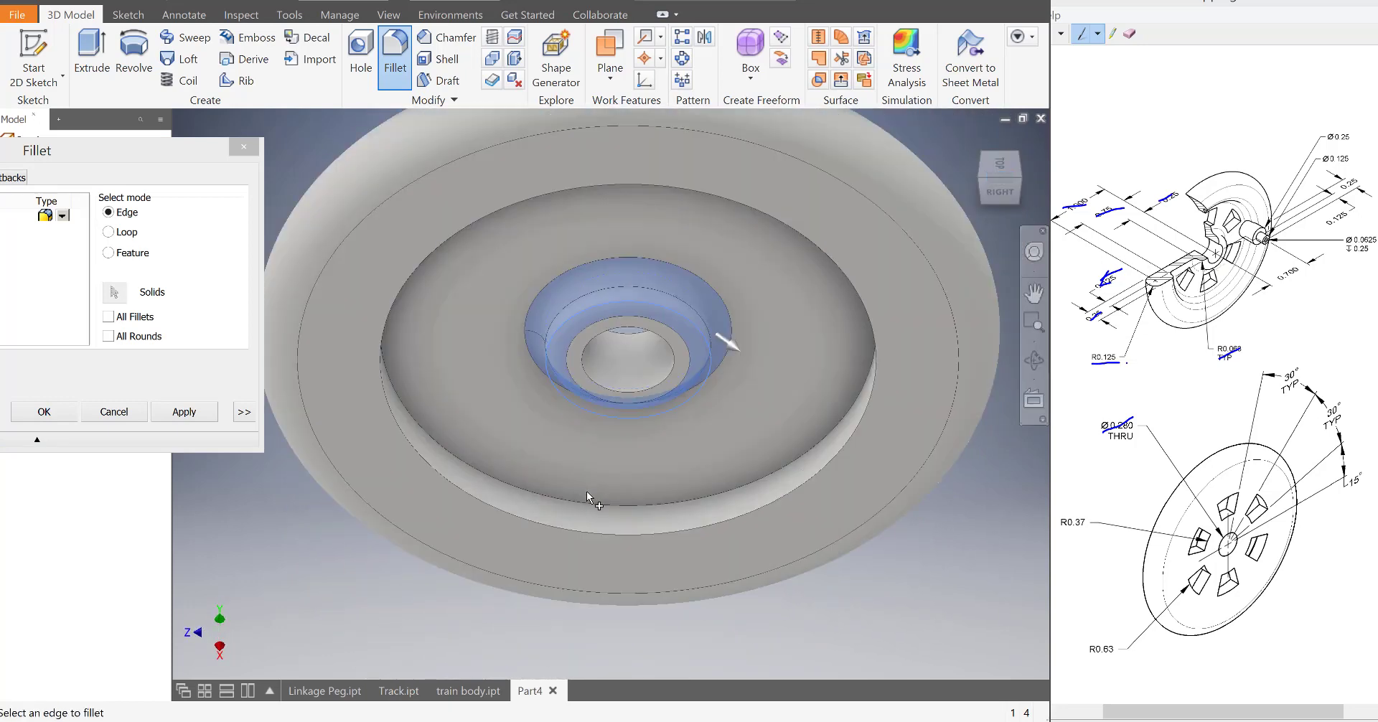
click(596, 507)
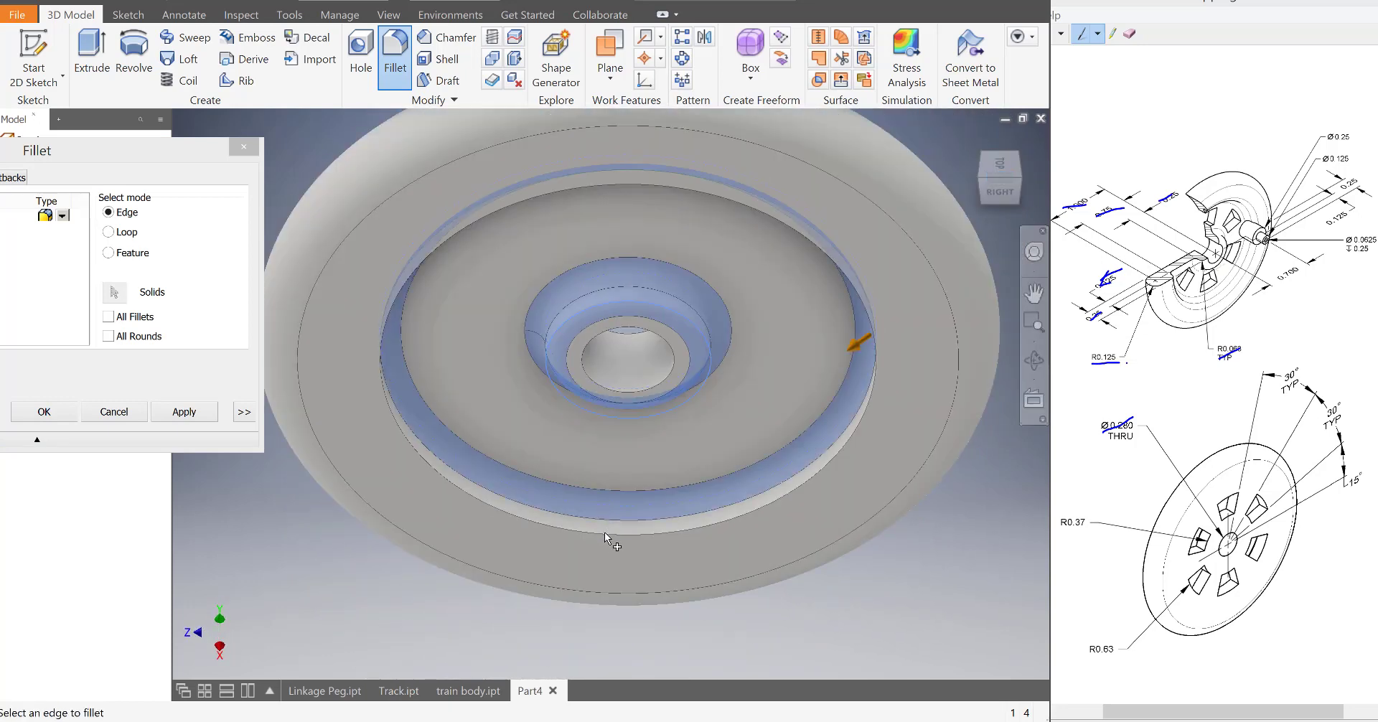
click(601, 534)
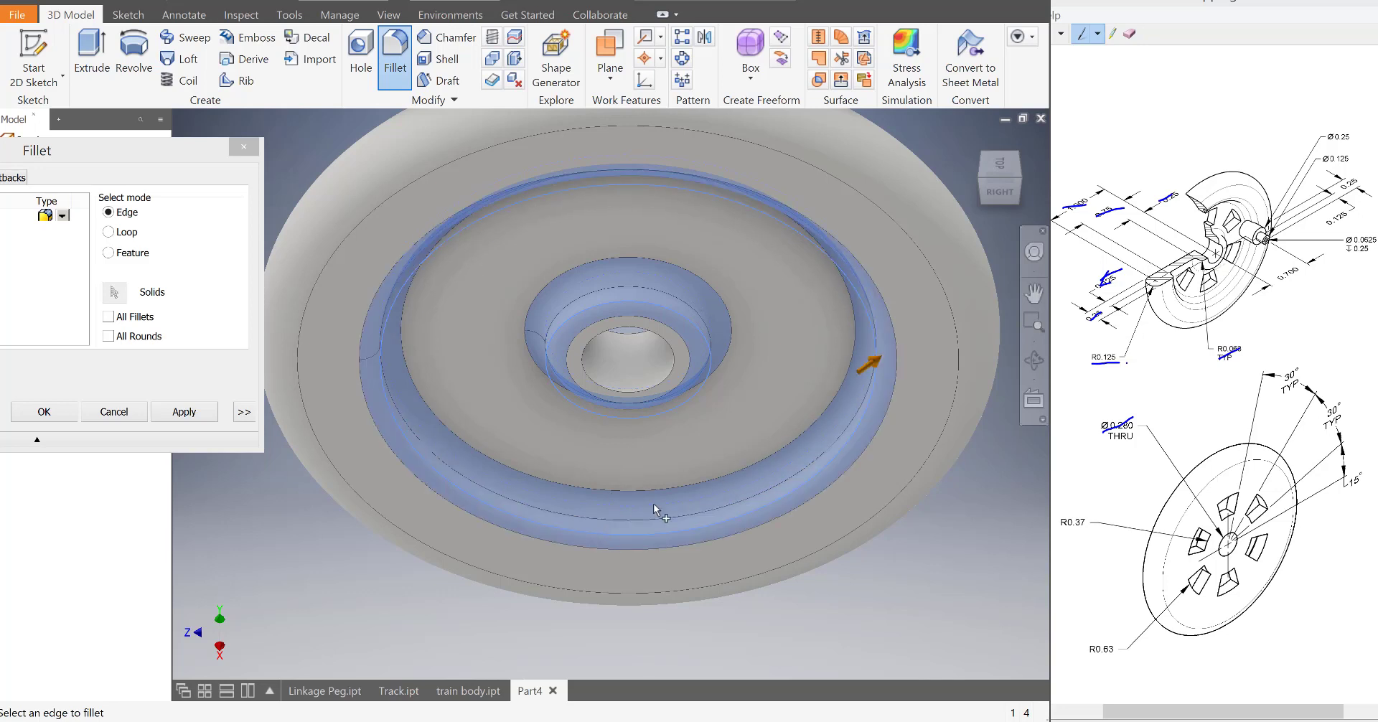
click(65, 412)
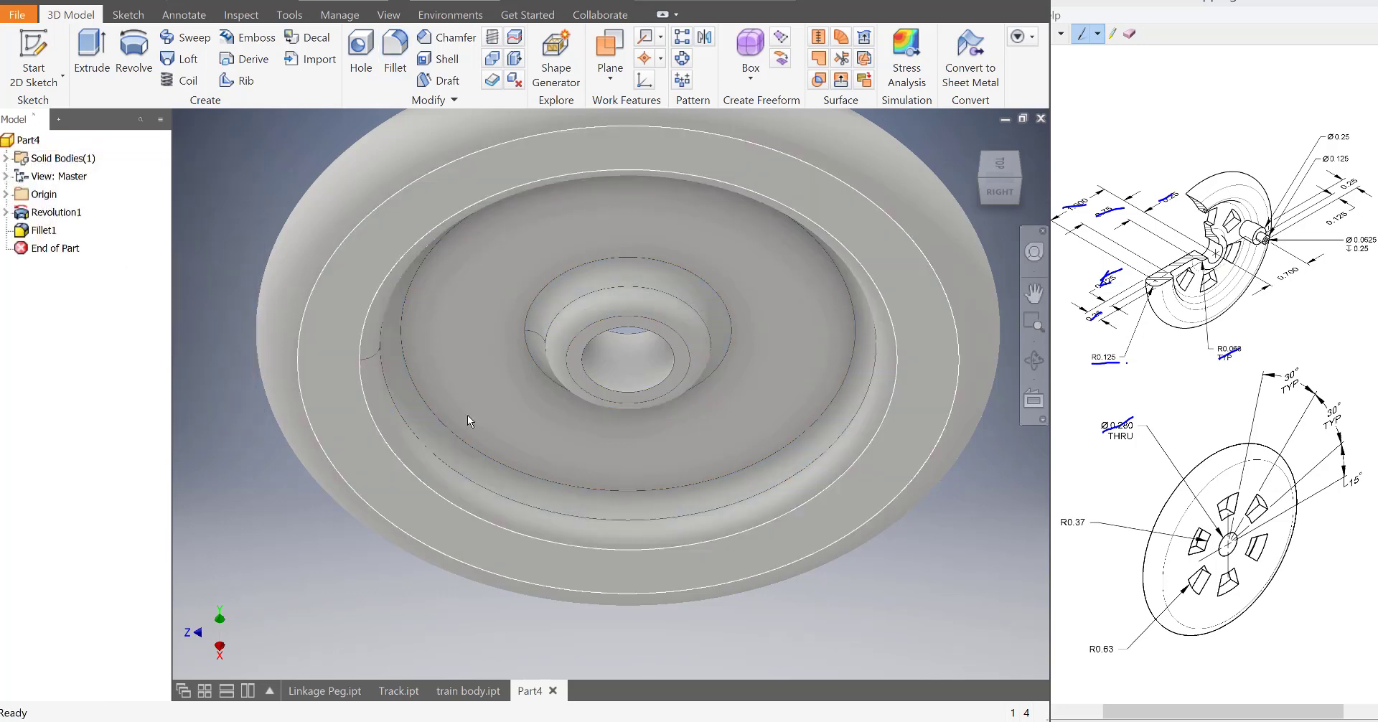
- Start a new sketch on the flat recessed web face between the hub and the rim
click(1001, 195)
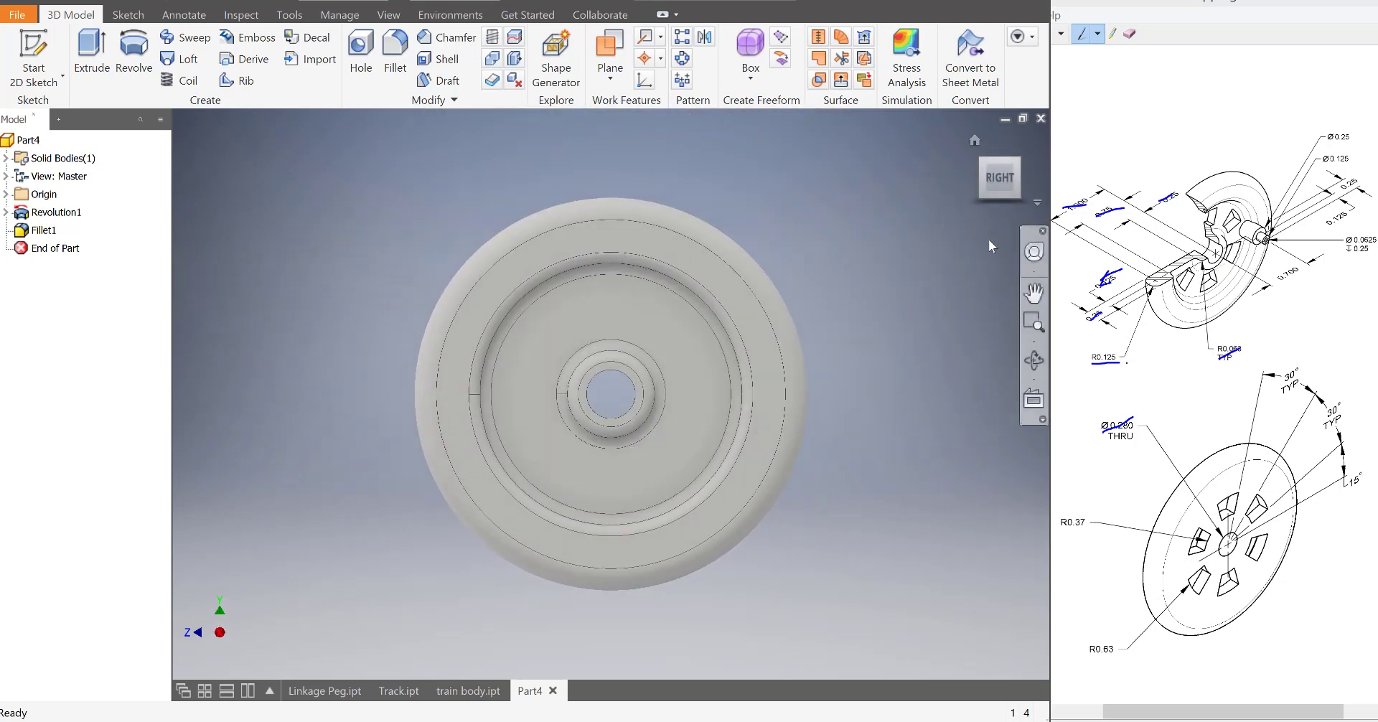
click(981, 159)
scroll(558, 365, down, 3)
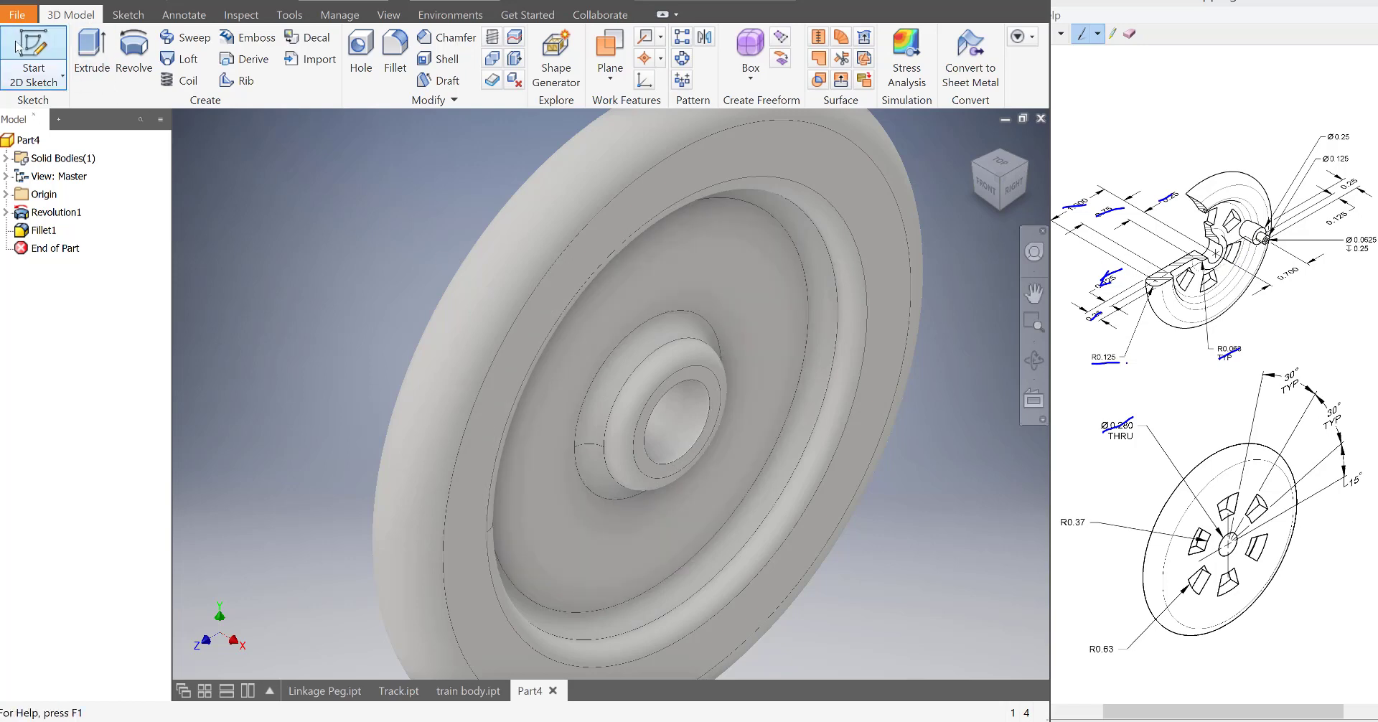
click(33, 56)
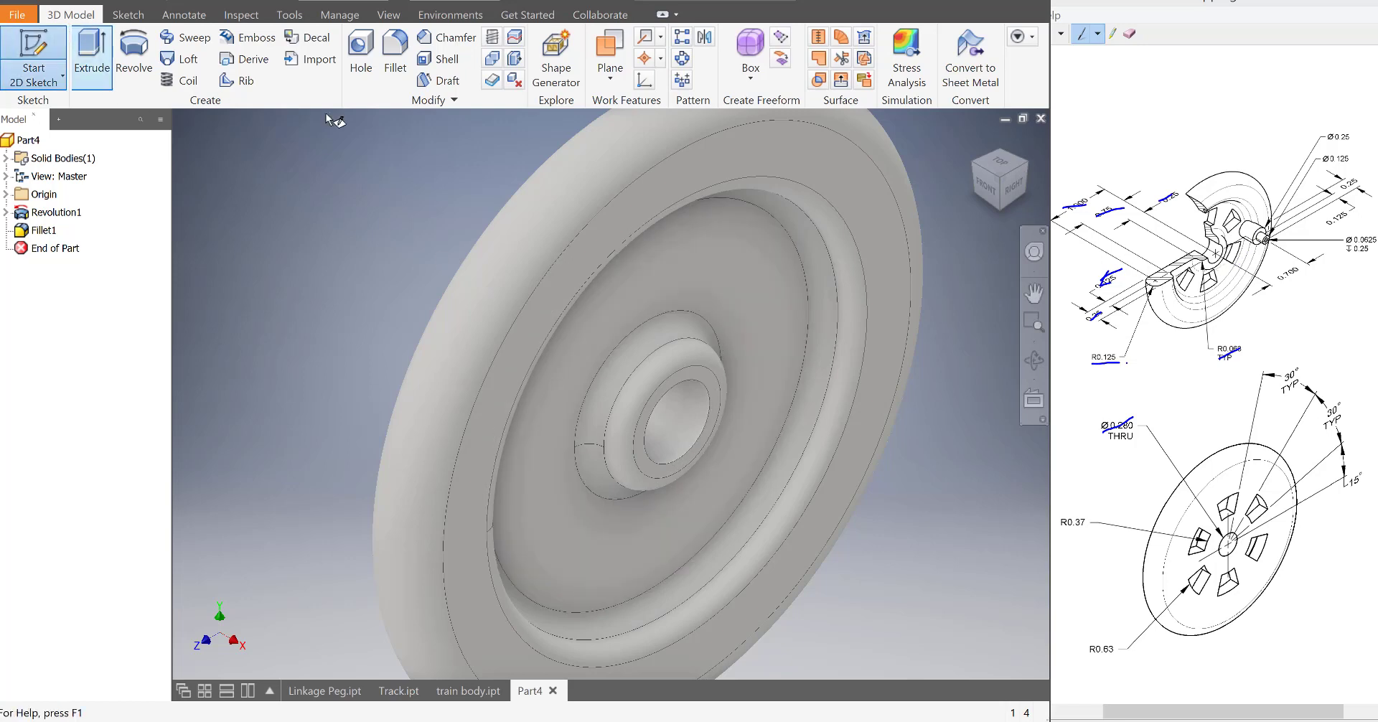
click(750, 314)
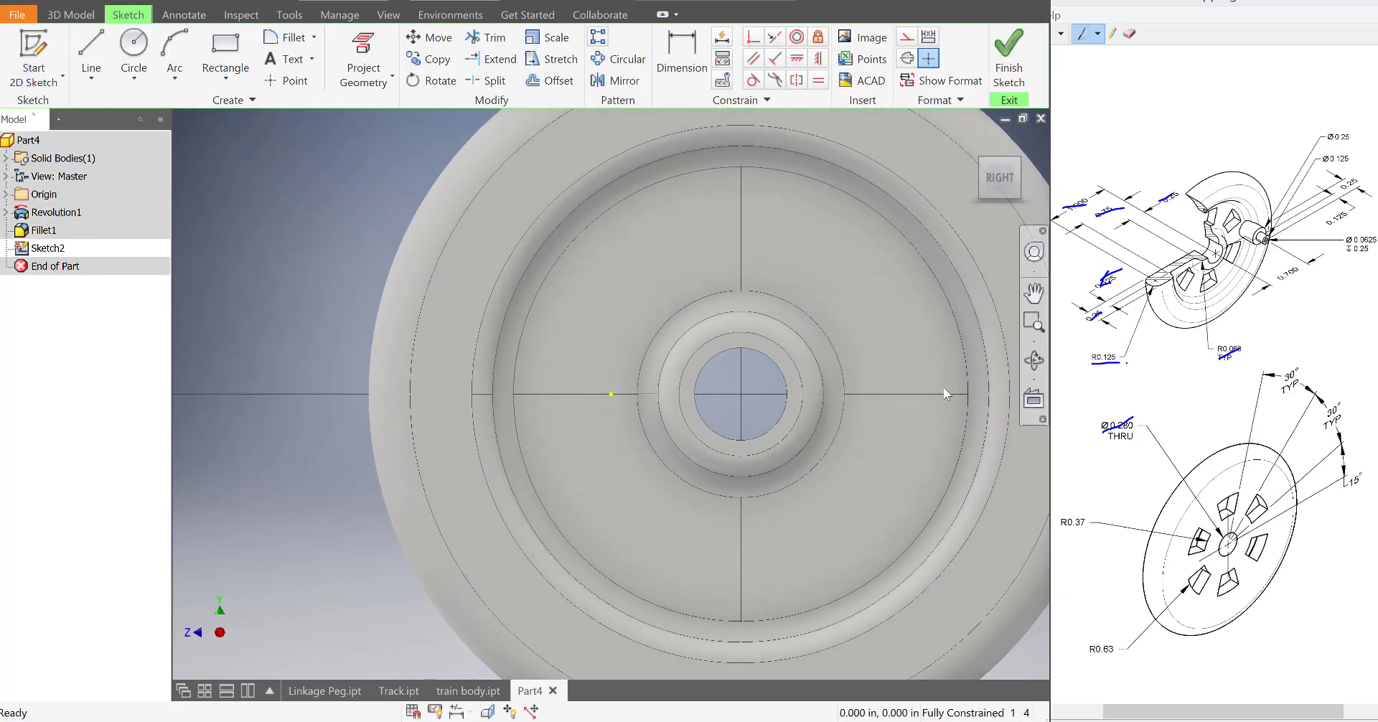
- Draw a 0.25 in diameter circle on the horizontal centreline of the web, between the hub and the rim
scroll(943, 386, up, 4)
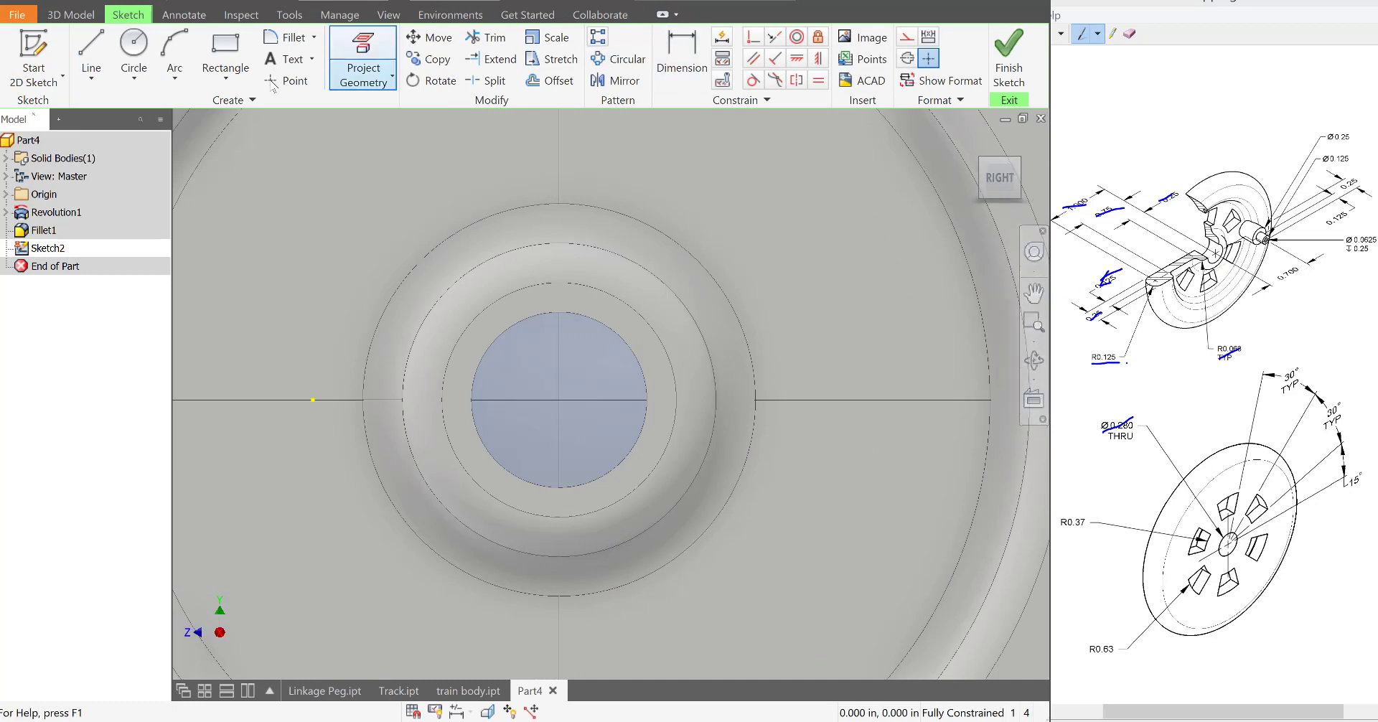
click(134, 52)
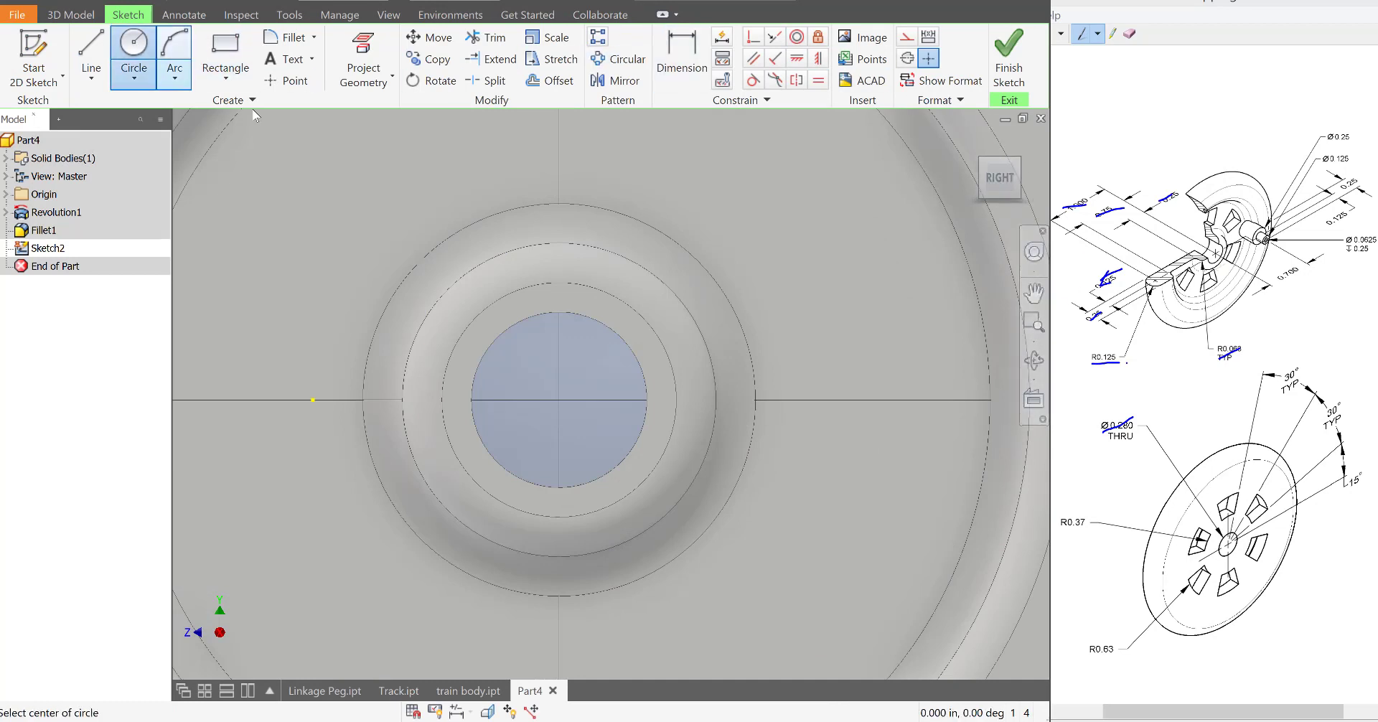
click(886, 400)
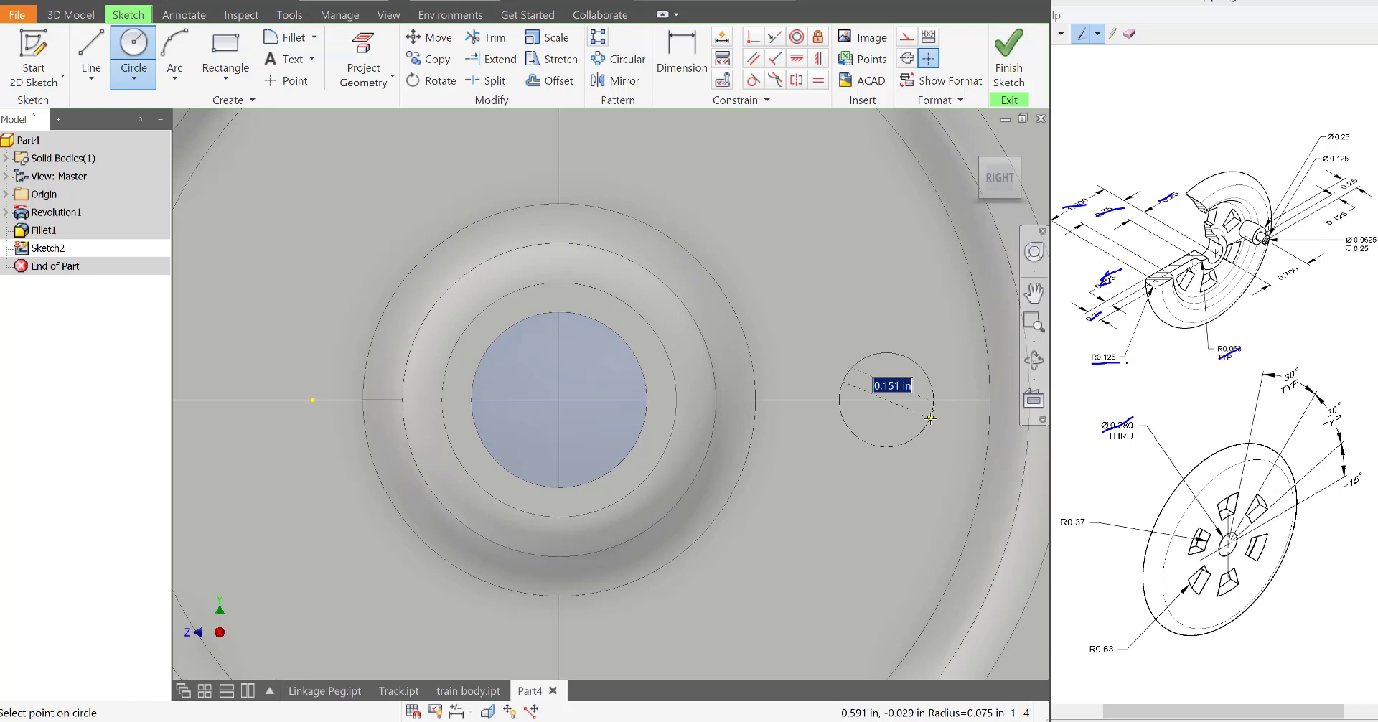
text(.25)
key(Return)
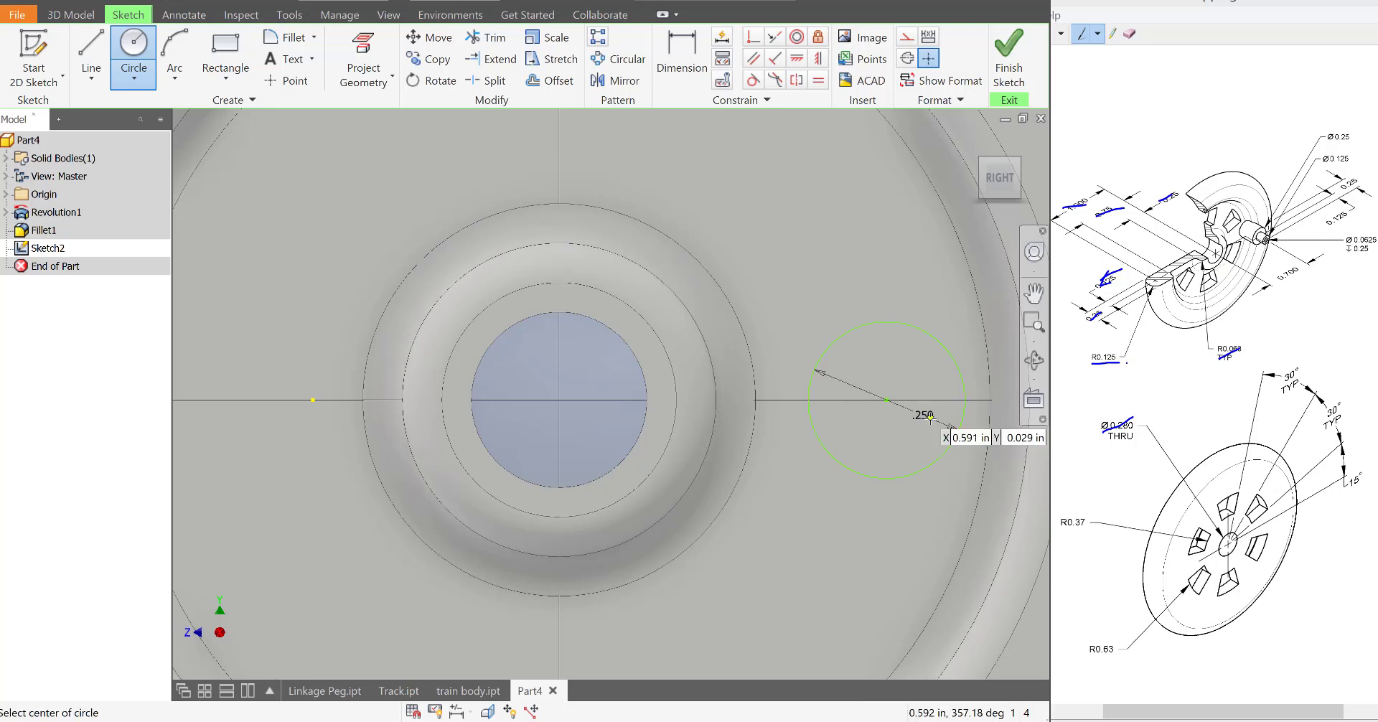
- Draw a concentric 0.125 in diameter circle inside the 0.25 in circle on the web
click(1330, 141)
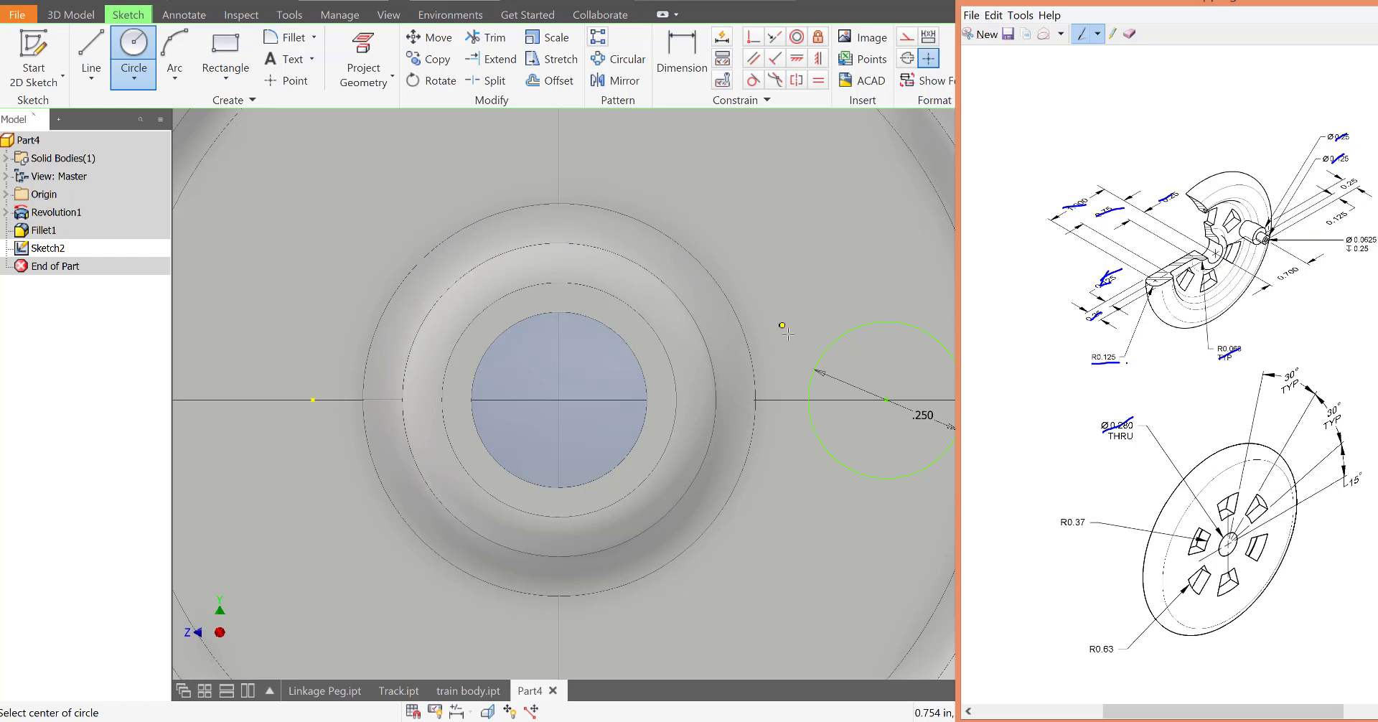
click(139, 36)
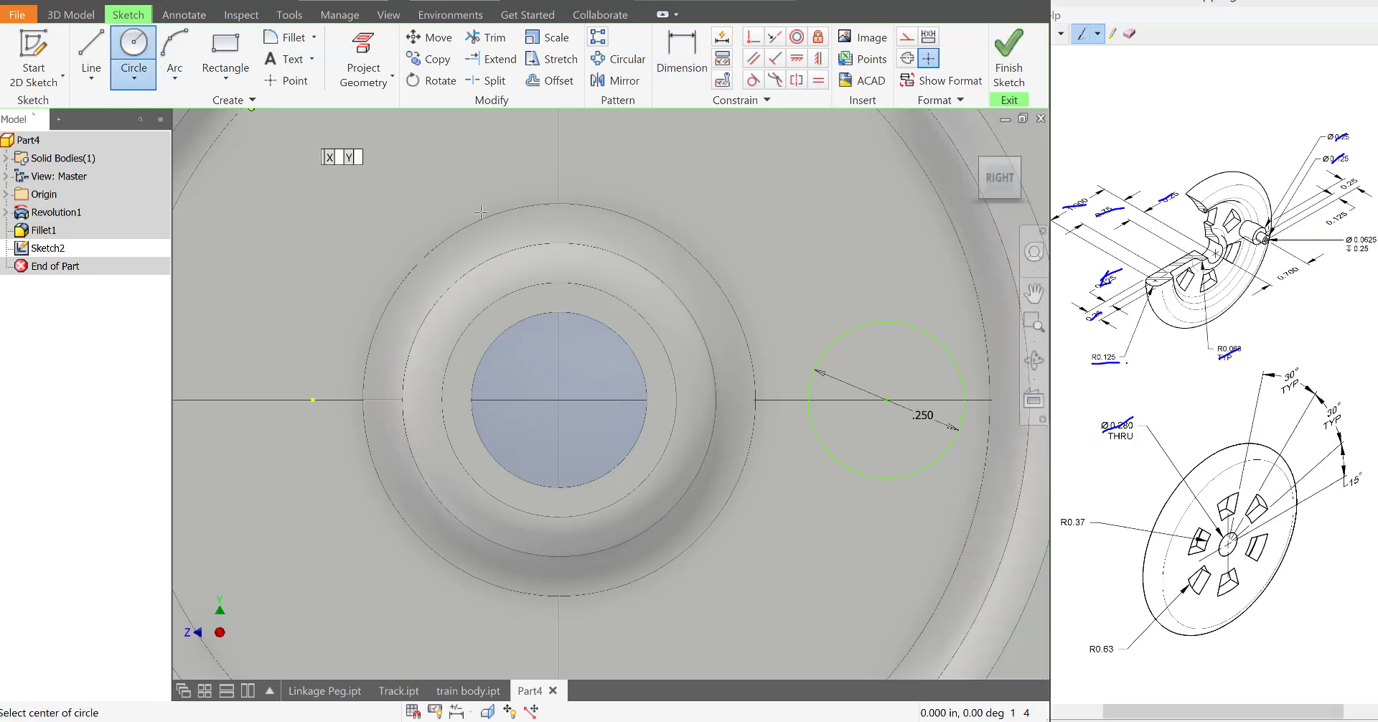
click(887, 400)
key(BackSpace)
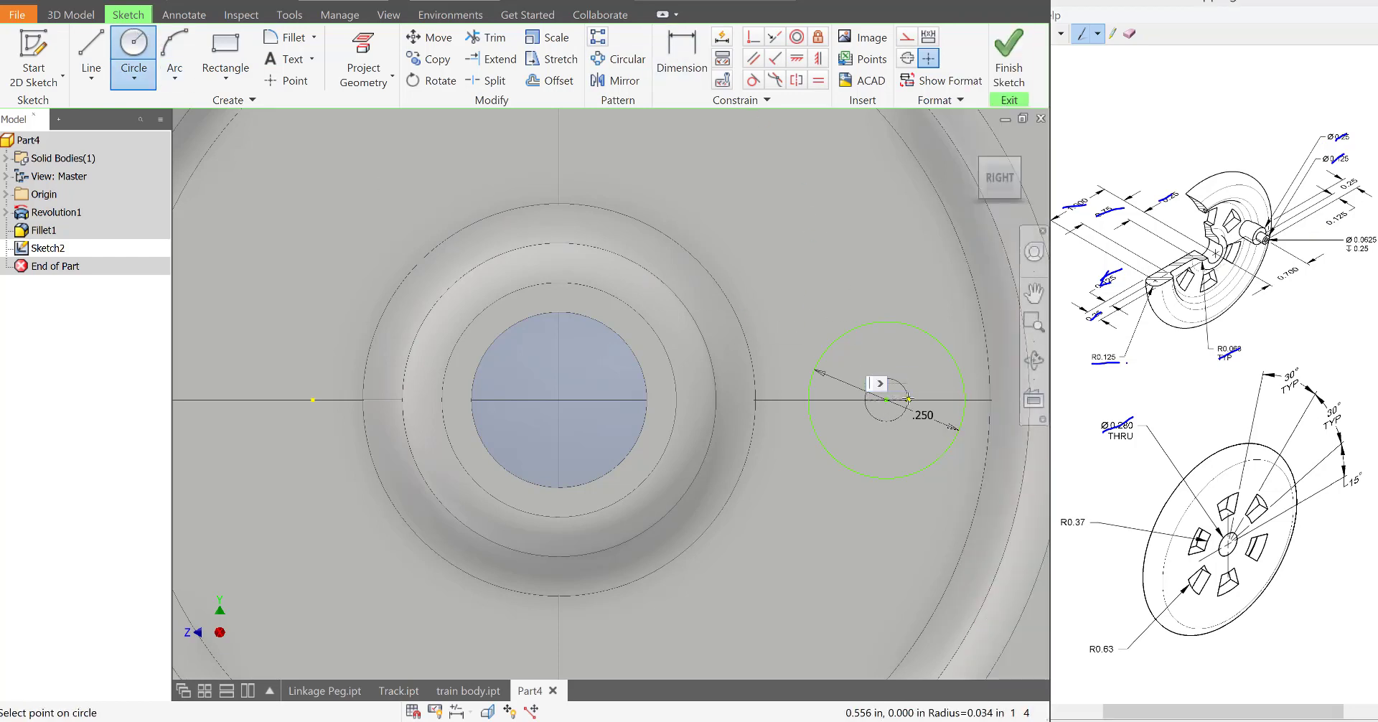
text(.125)
key(Return)
key(Escape)
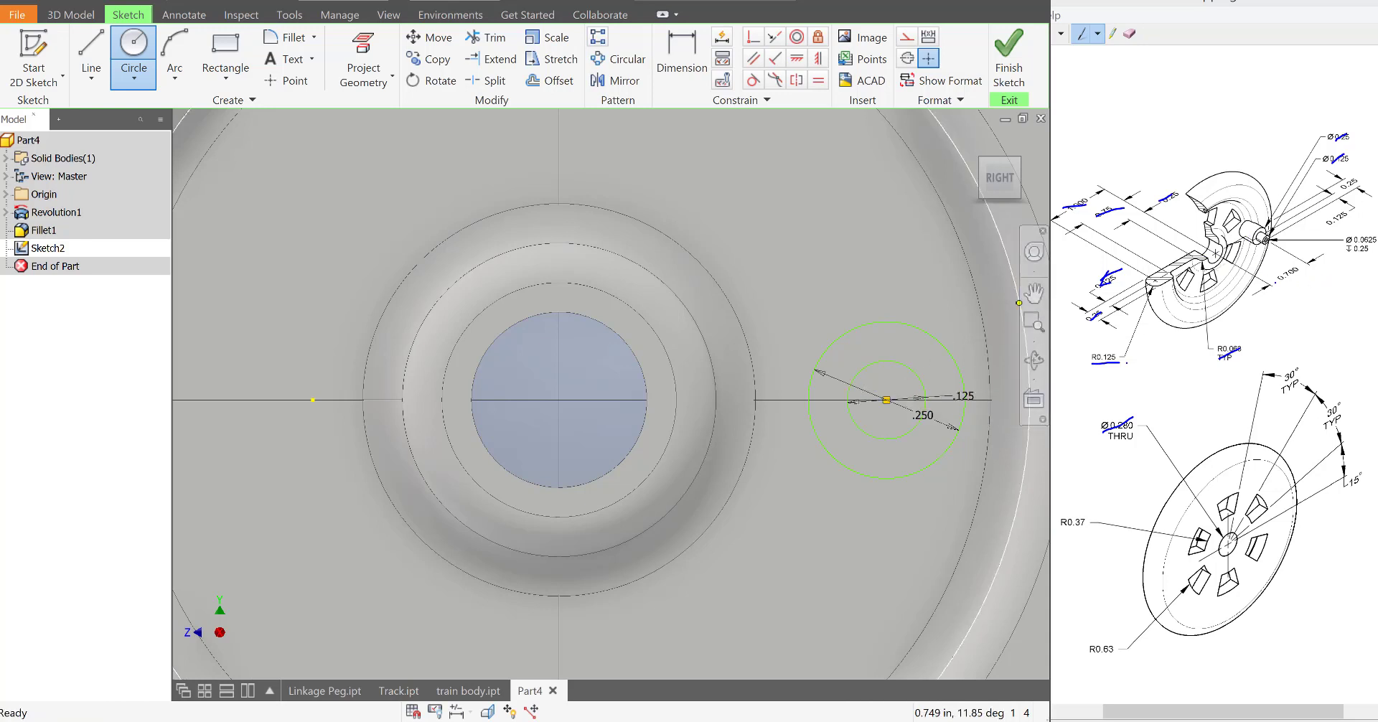
- Mark off the 0.700 dimension on the reference drawing and project the hub bore's circular edge into the sketch
click(1289, 265)
drag(1280, 283, 1295, 261)
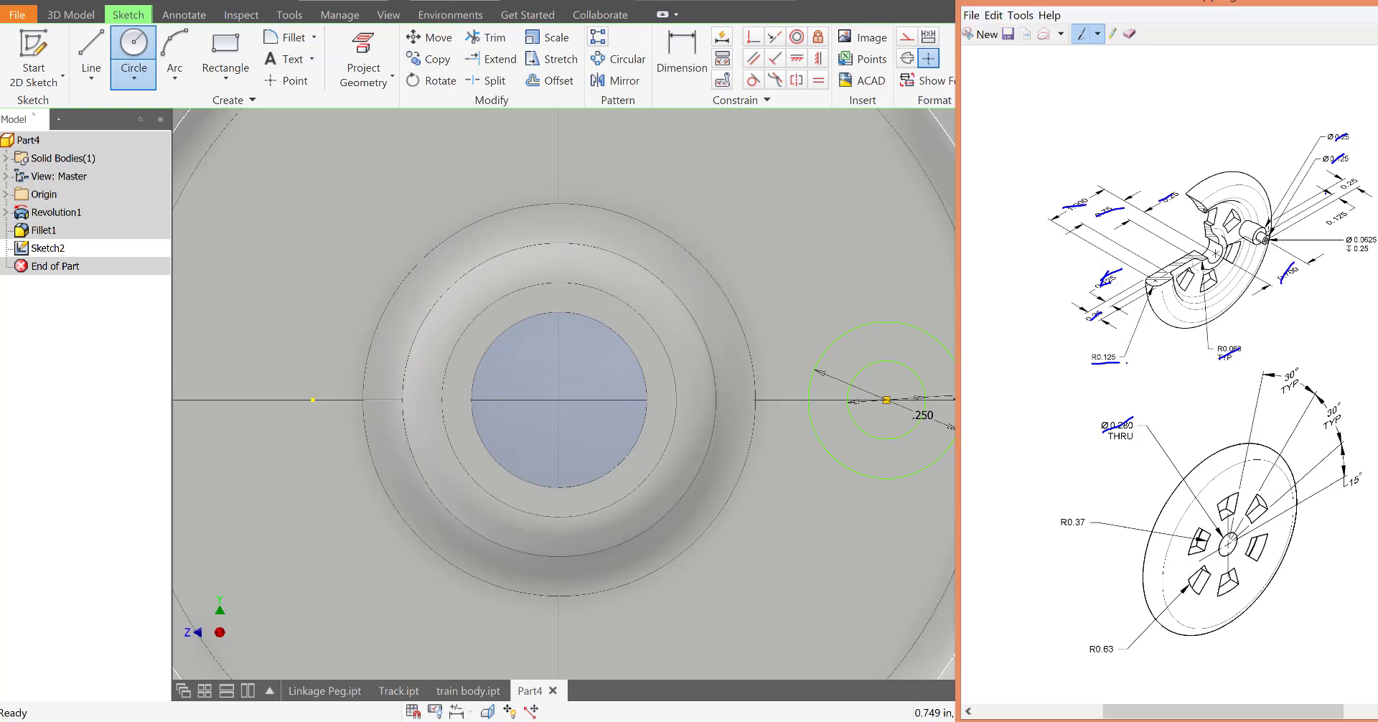
click(681, 54)
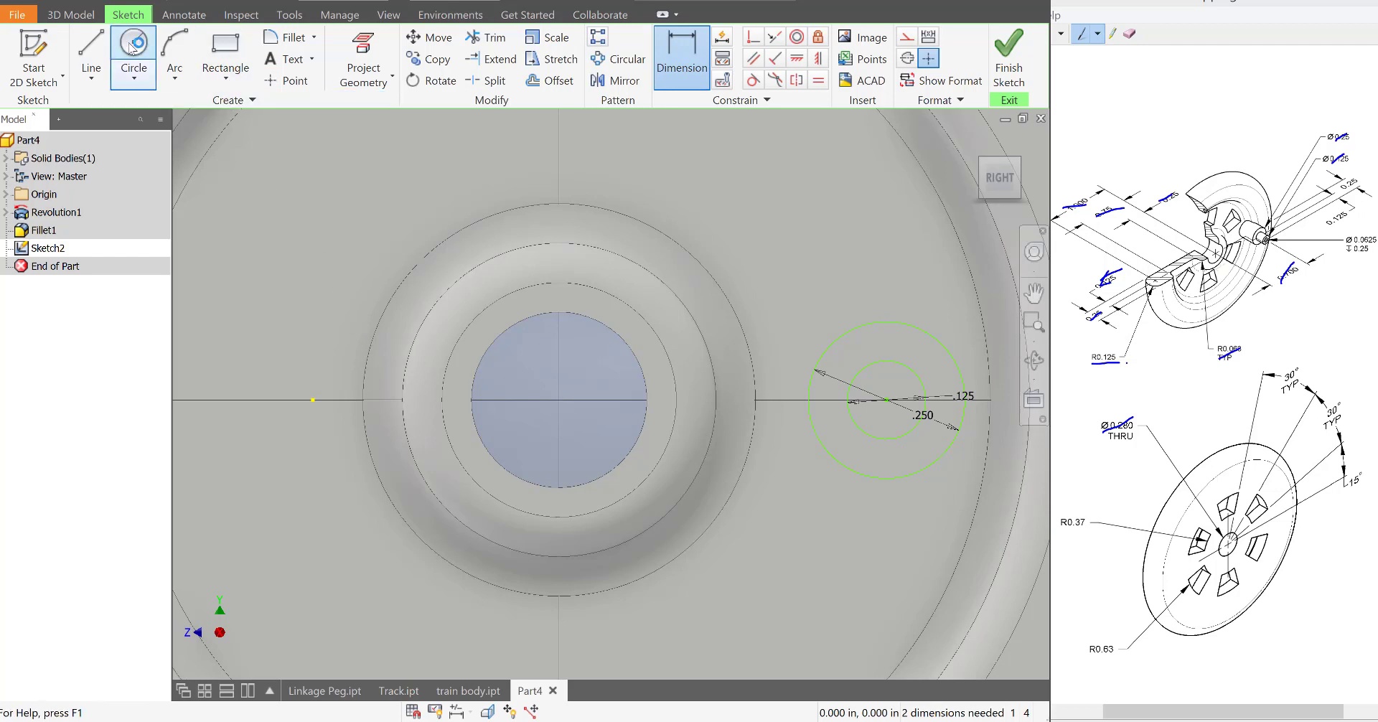
click(351, 48)
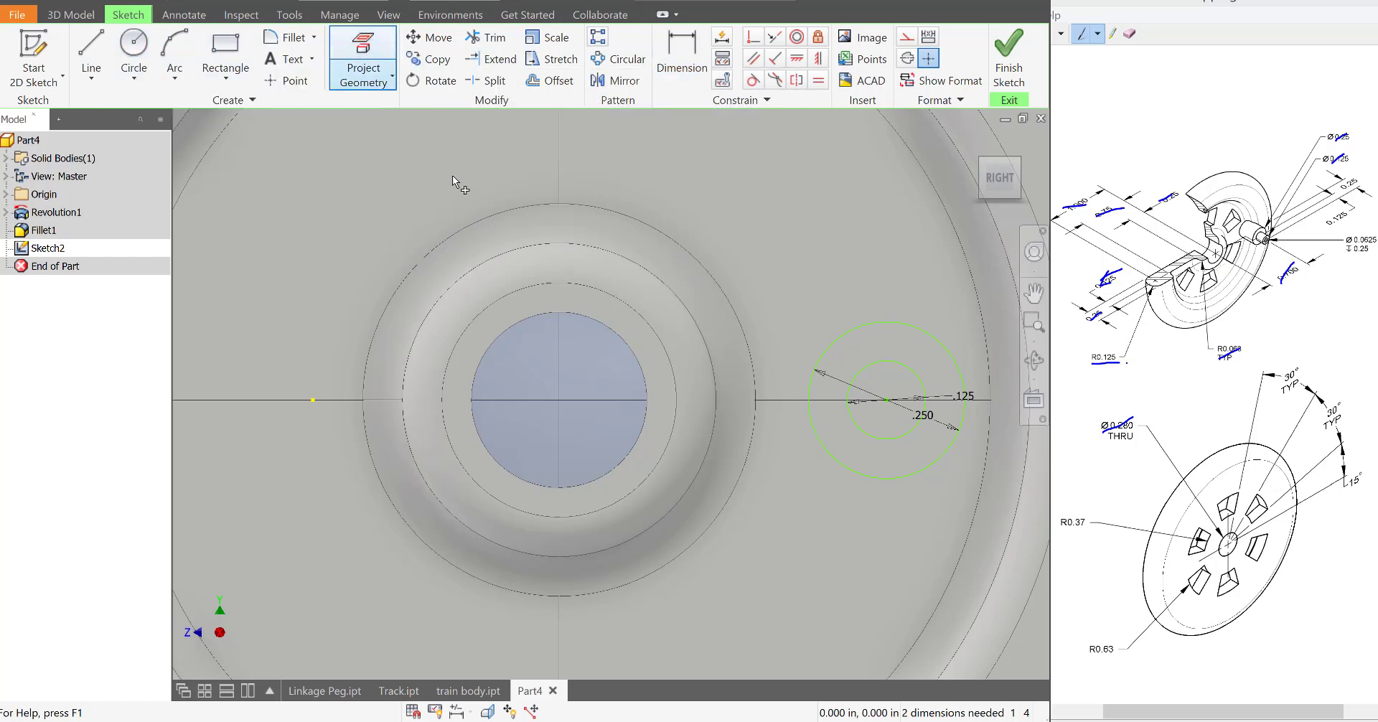
click(552, 315)
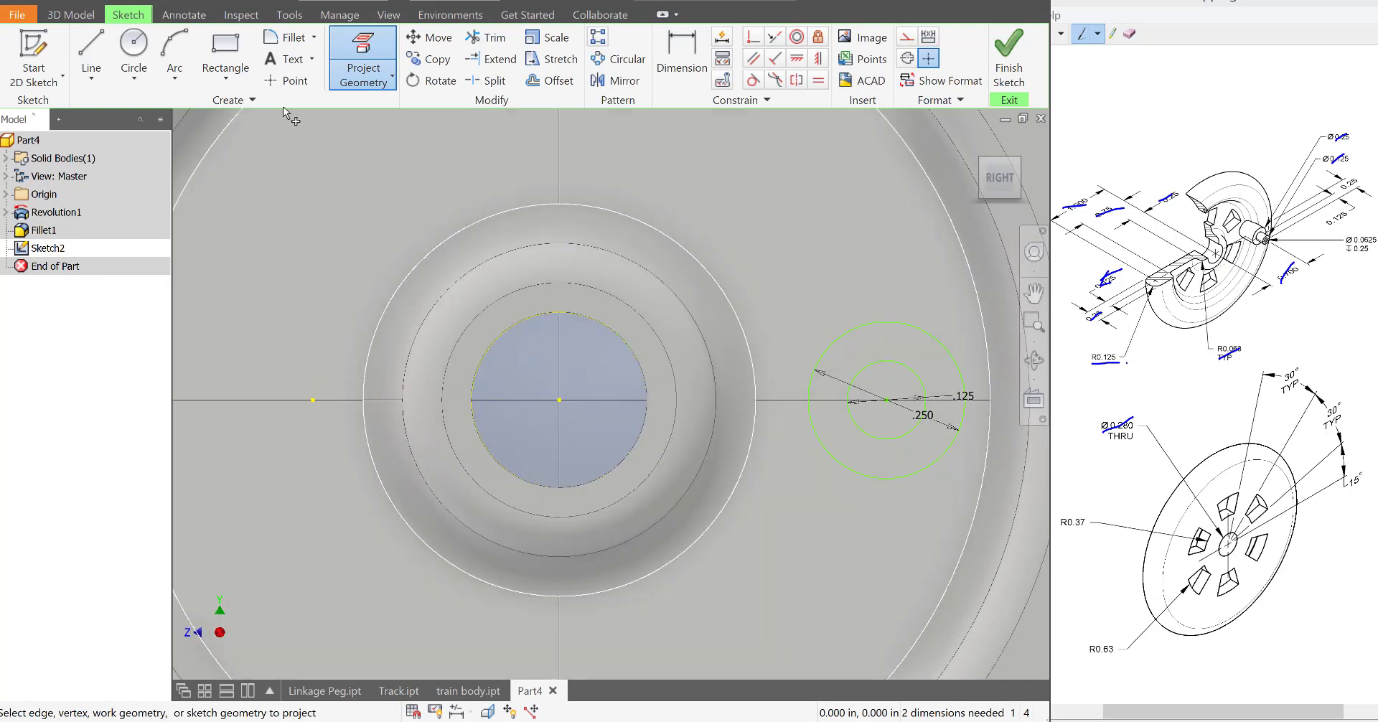
- Dimension the pin circles' centre 0.7 in horizontally from the hub bore's centre and finish the sketch
click(682, 54)
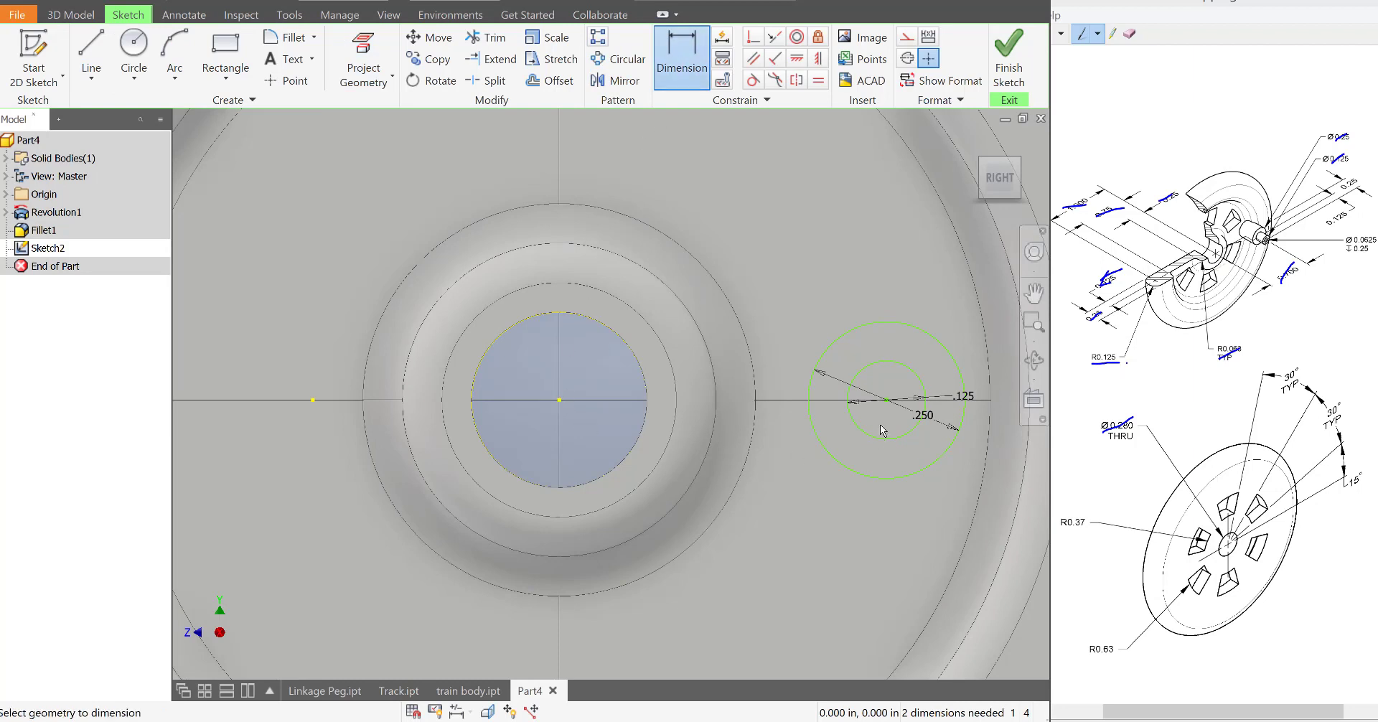
click(888, 400)
click(686, 69)
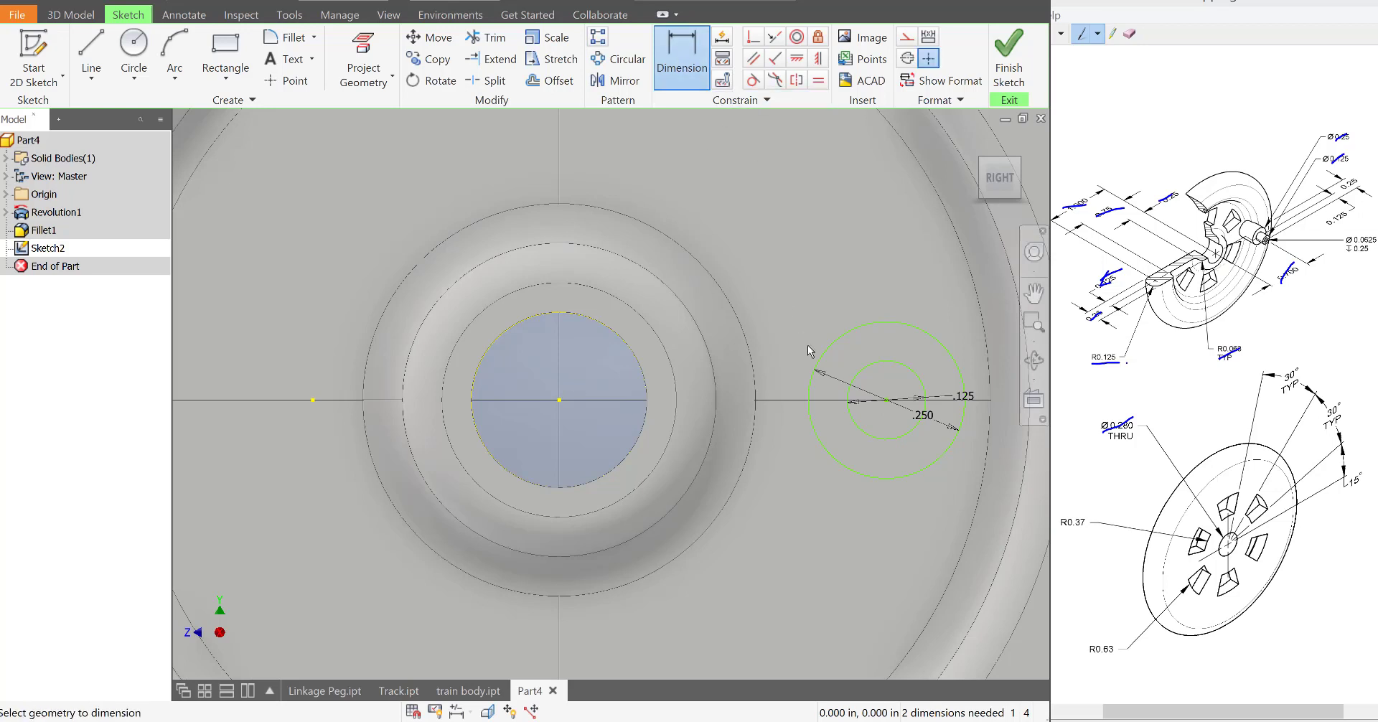
click(887, 400)
click(559, 399)
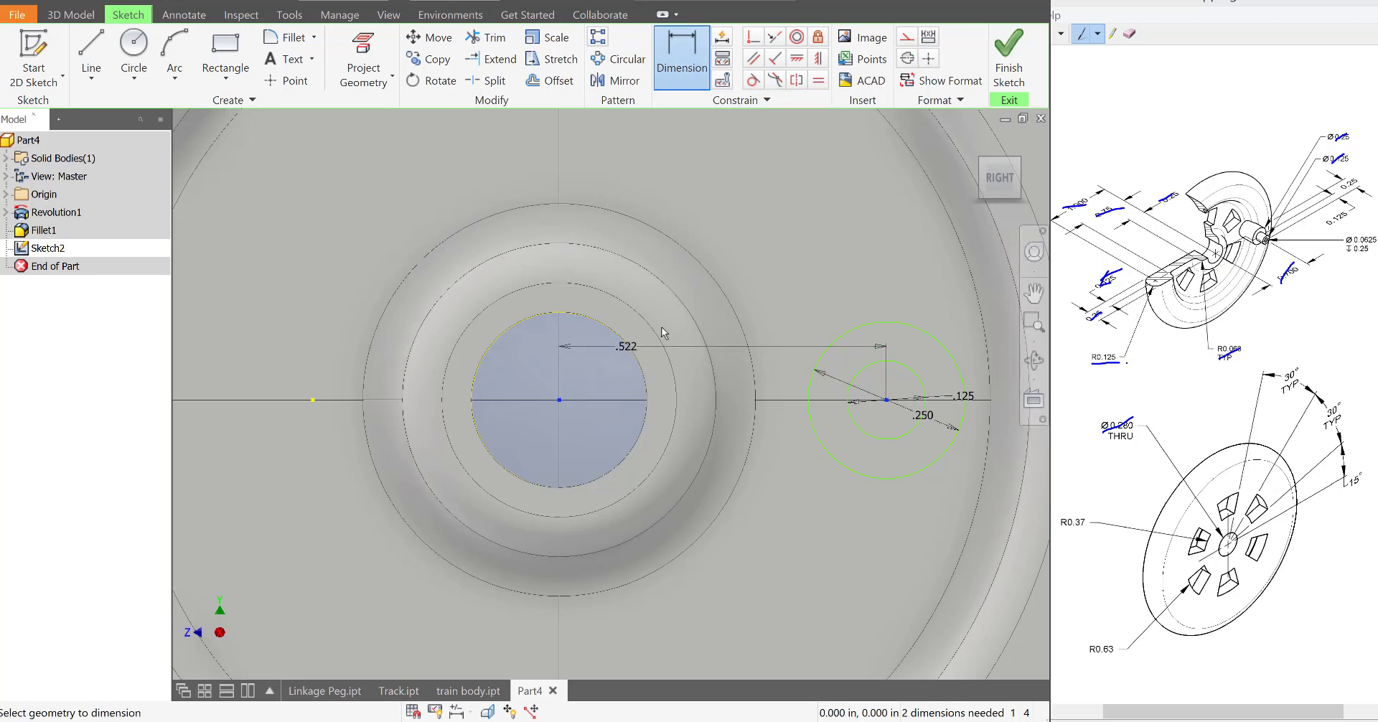
click(739, 225)
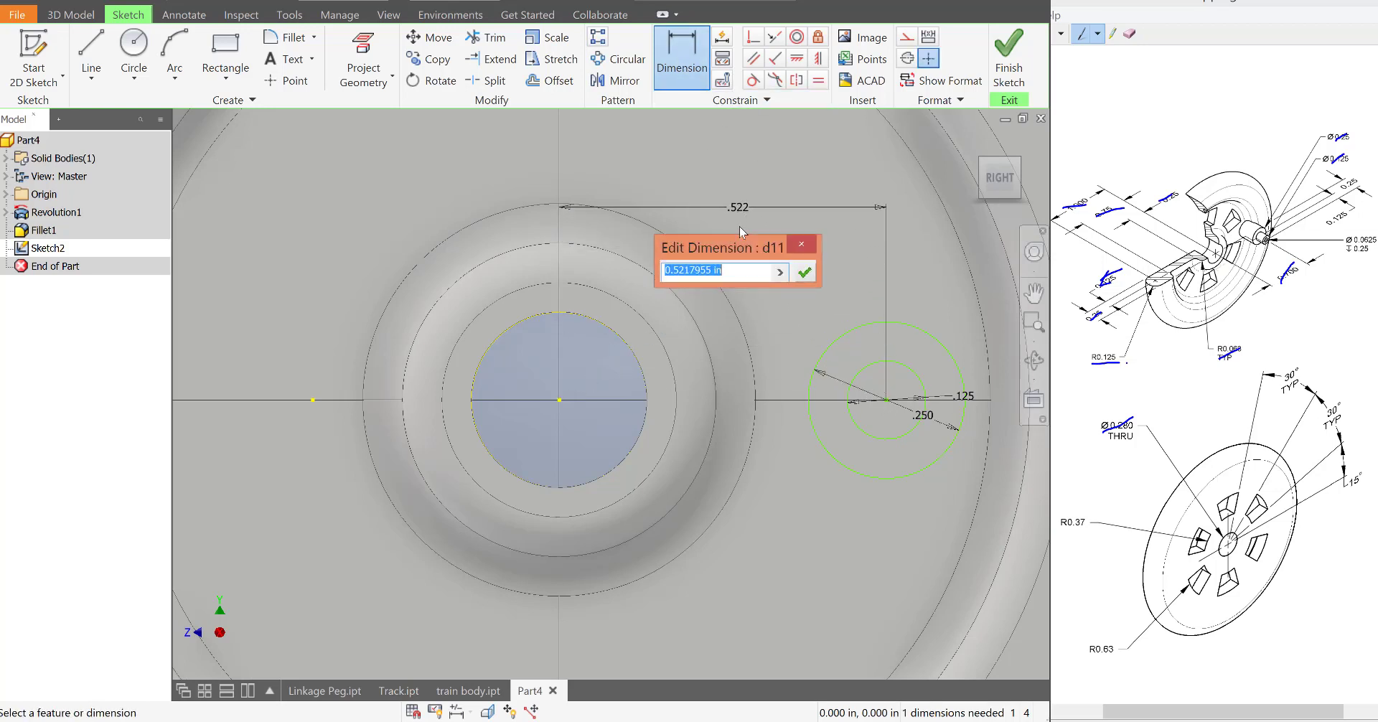
text(.7)
key(Return)
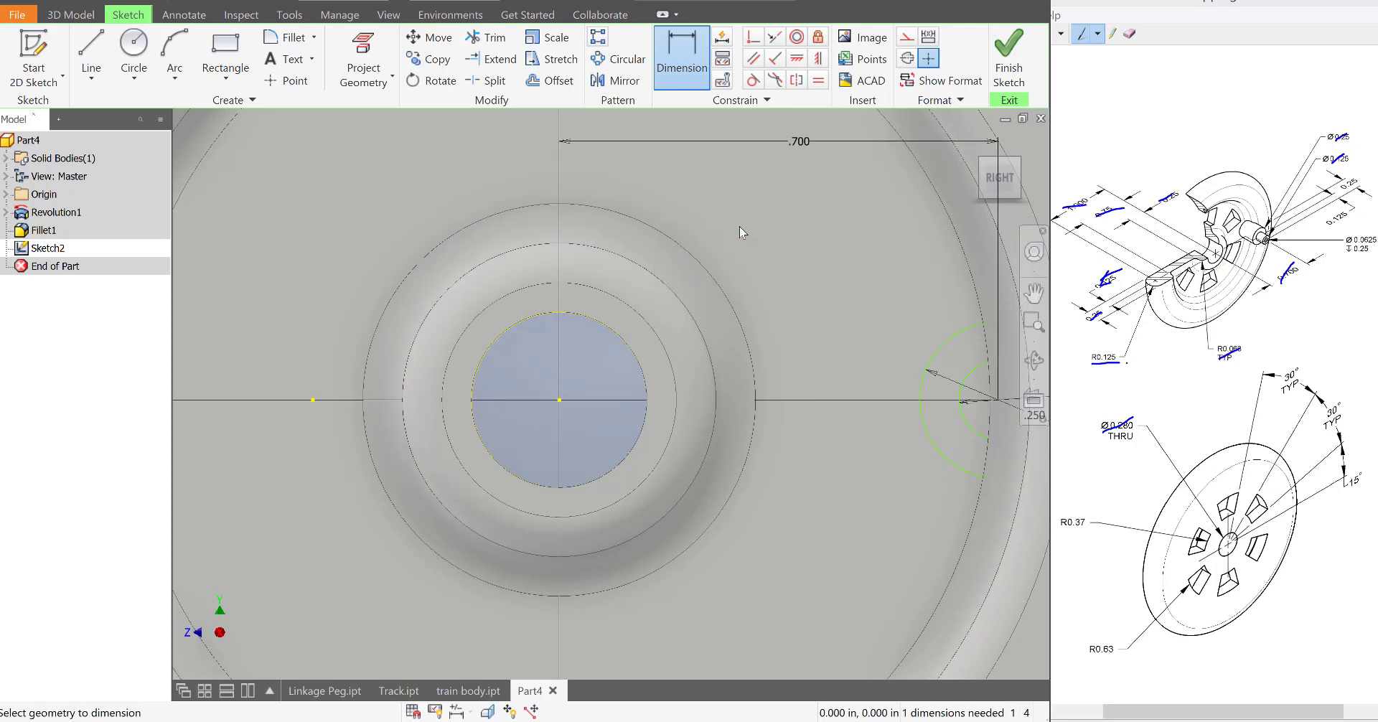
scroll(900, 343, up, 4)
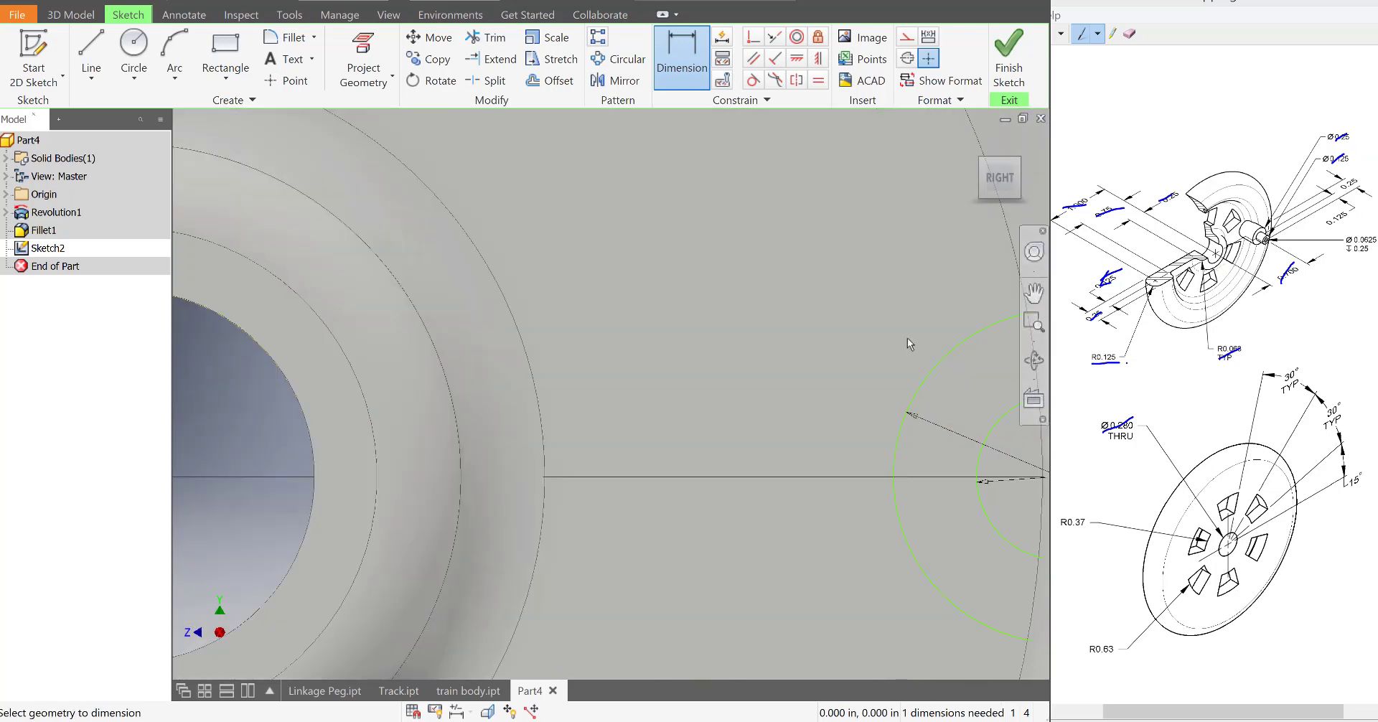
scroll(907, 343, down, 4)
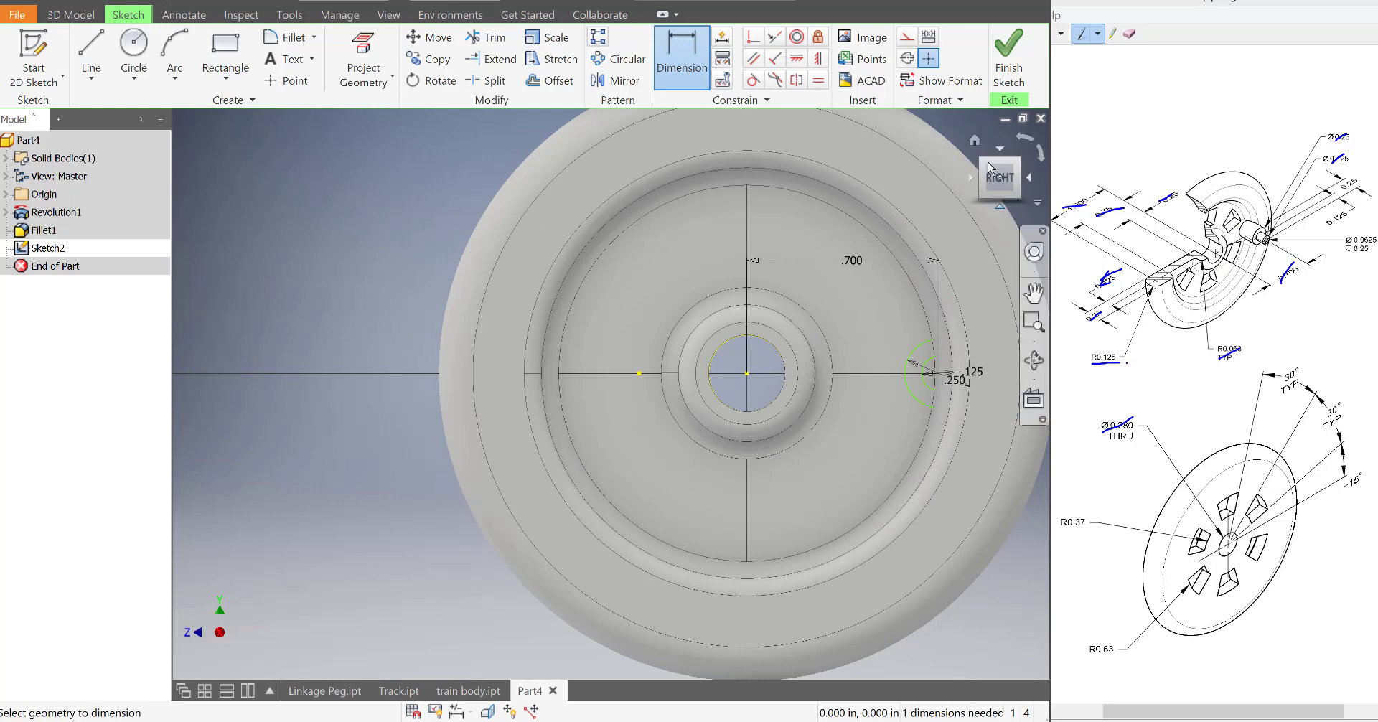
click(1005, 72)
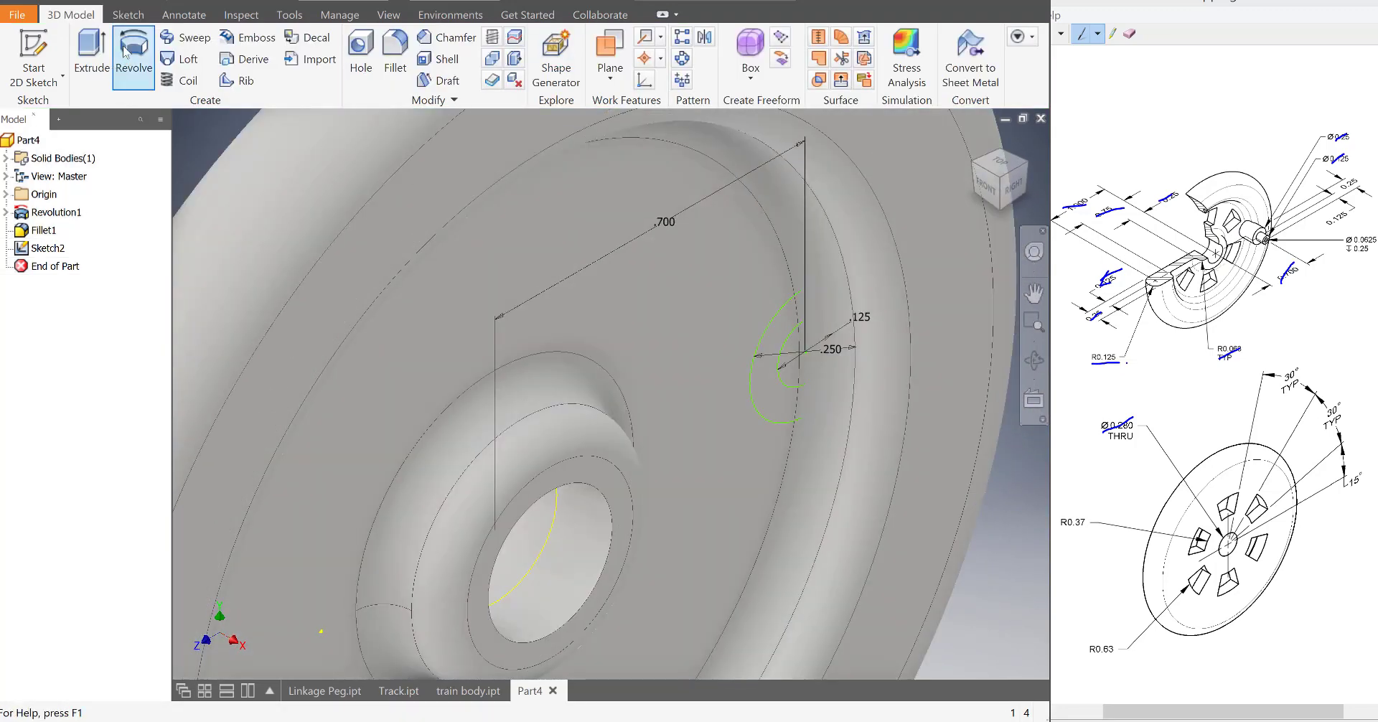
- Extrude the full 0.25 in circle, including its inner circle, 0.375 in outward from the web
click(92, 52)
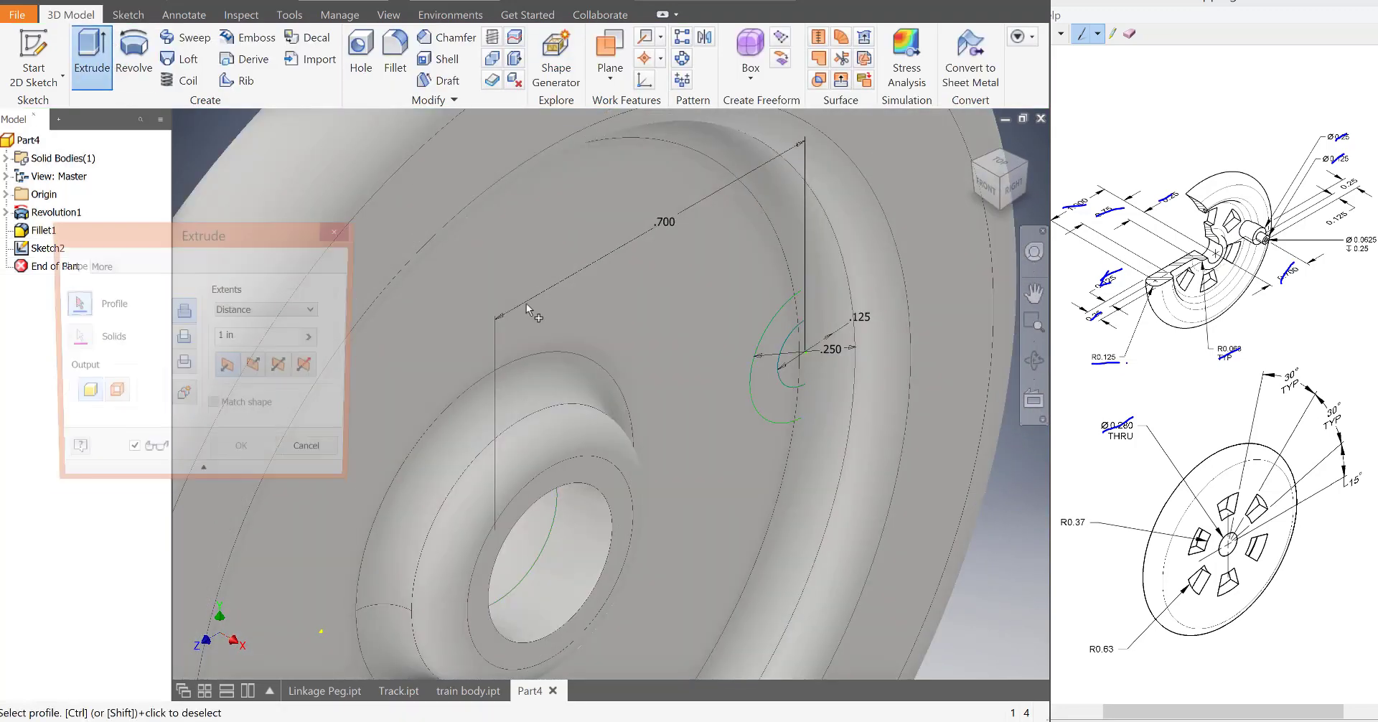
click(761, 382)
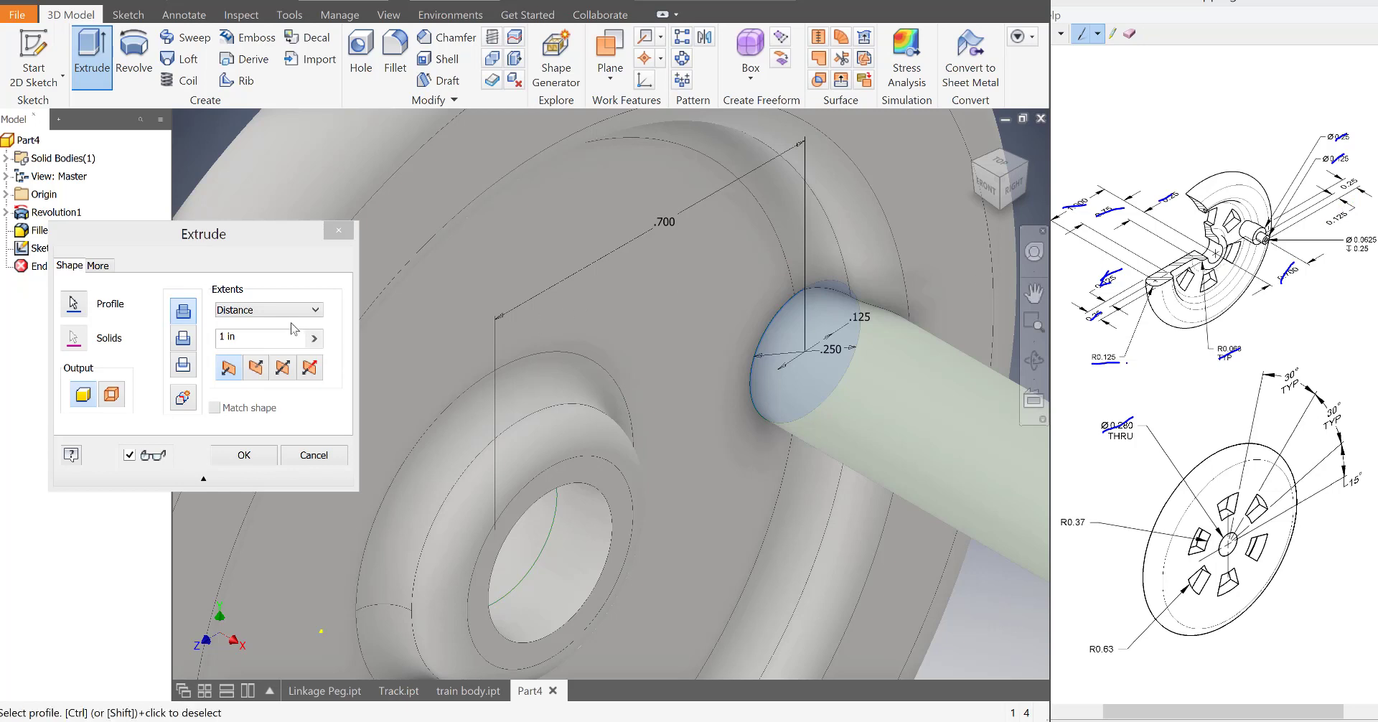
drag(263, 336, 211, 340)
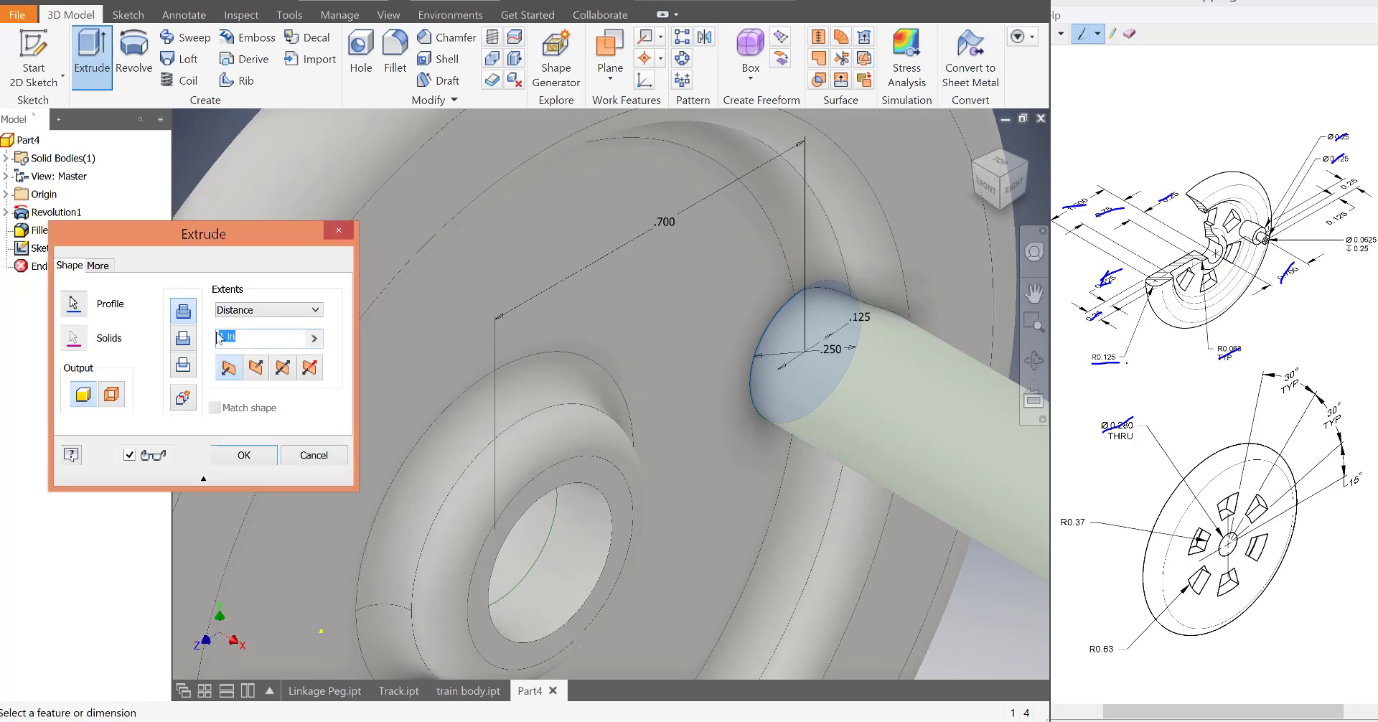
text(.375)
key(Return)
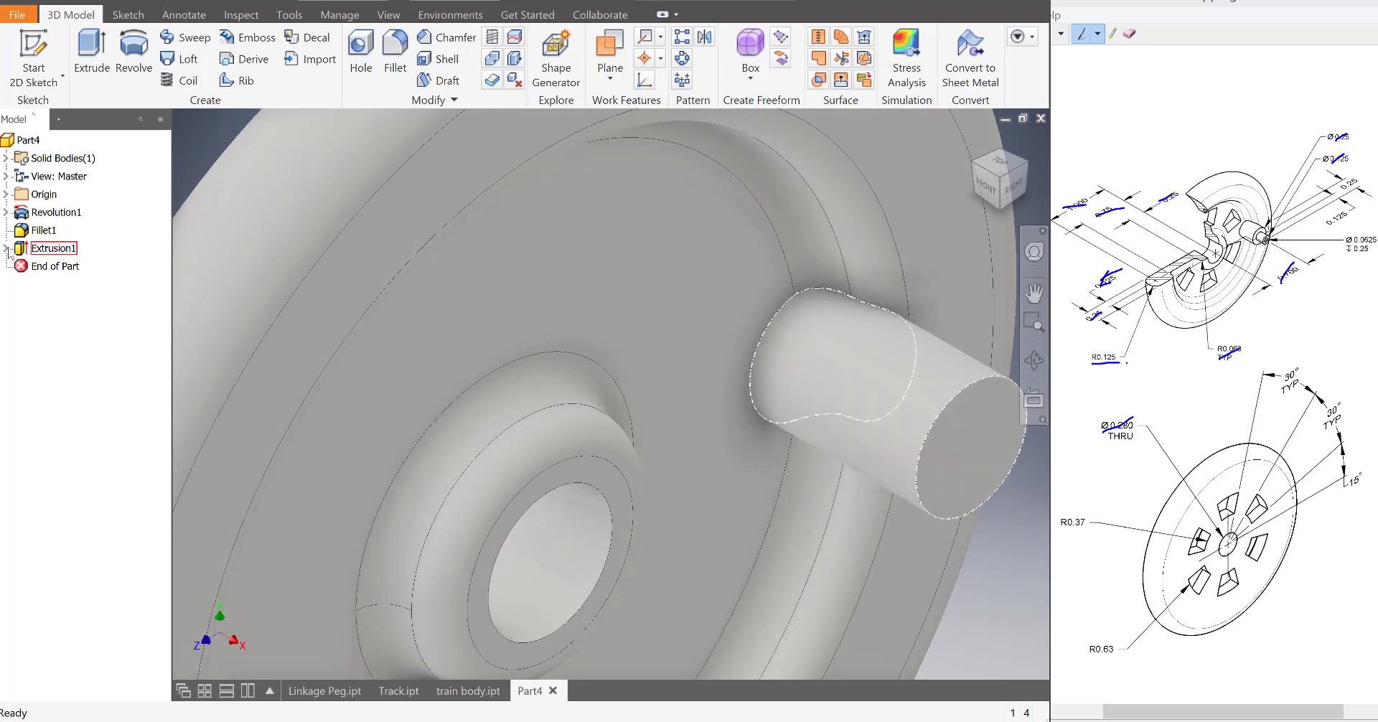
- Turn on the visibility of the sketch used by the crank pin extrusion
click(6, 248)
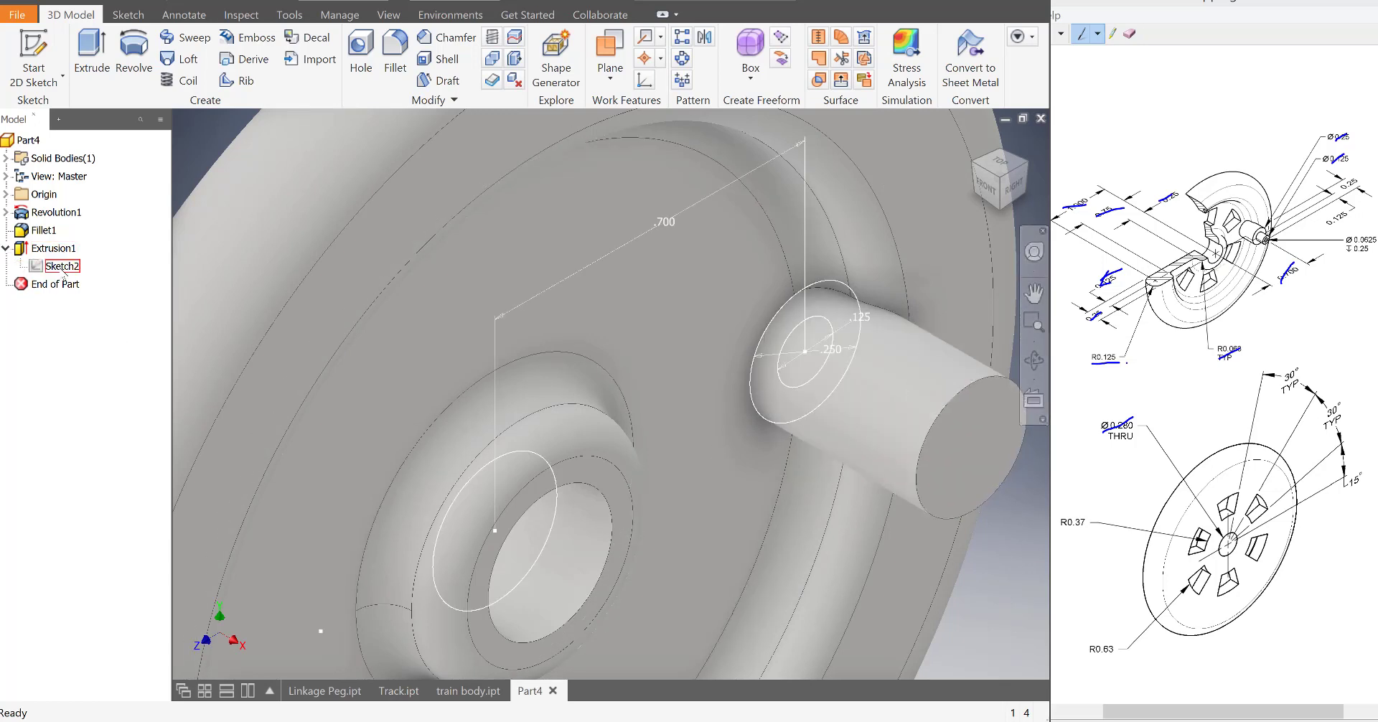
right_click(62, 272)
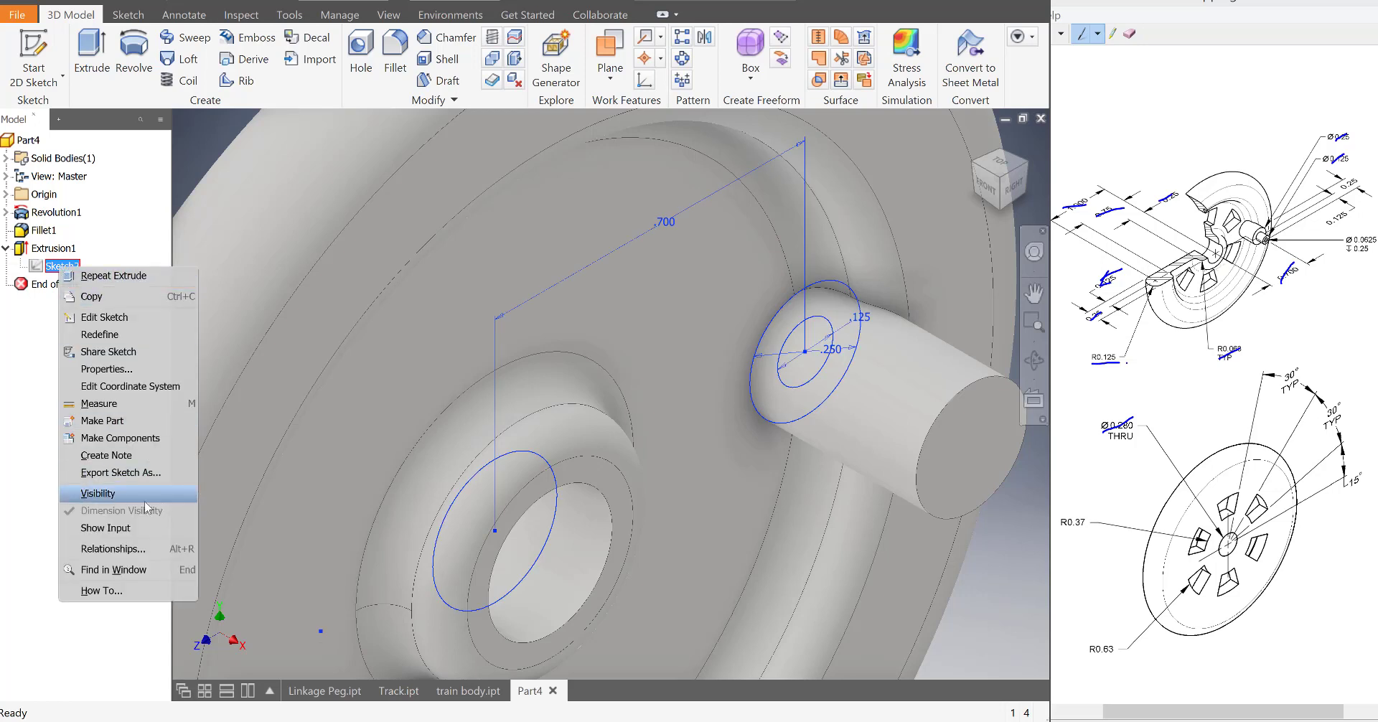
click(122, 494)
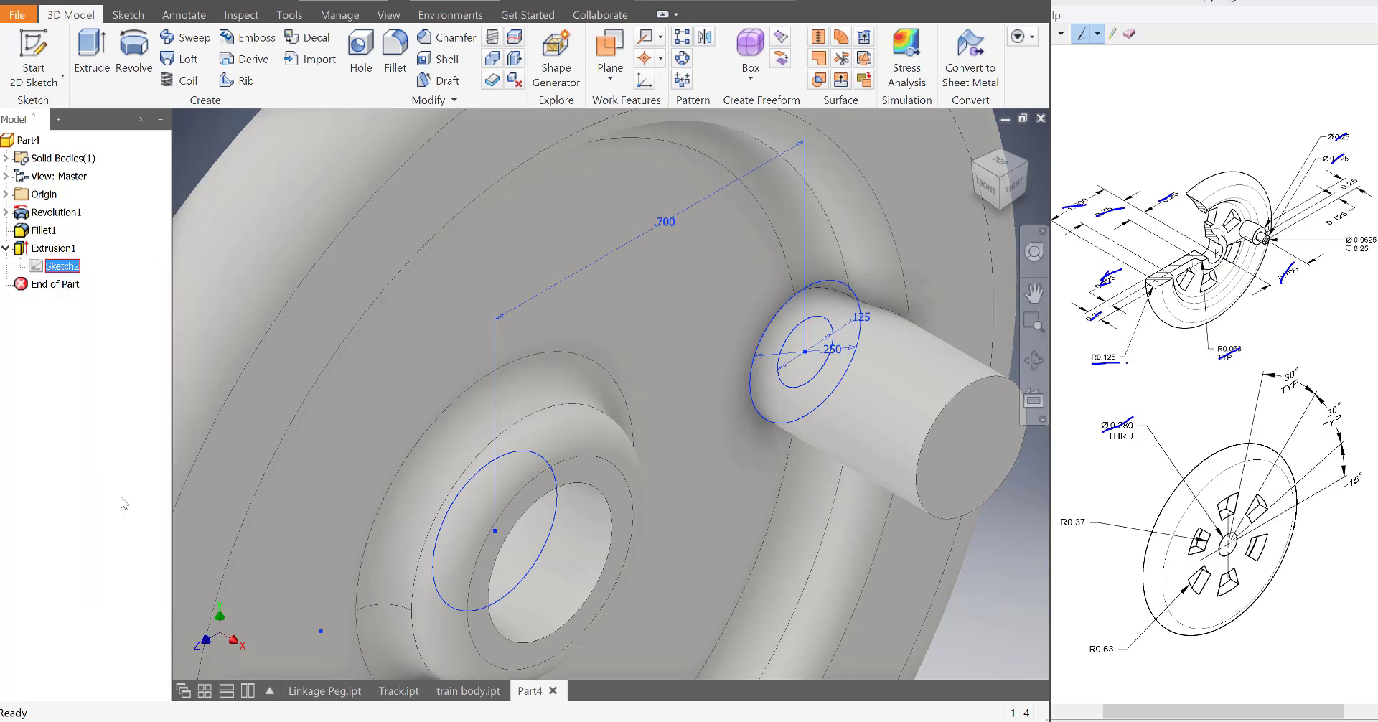
- Extrude the inner 0.125 in circle outward by .375+.125 in, joined to the crank pin
key(e)
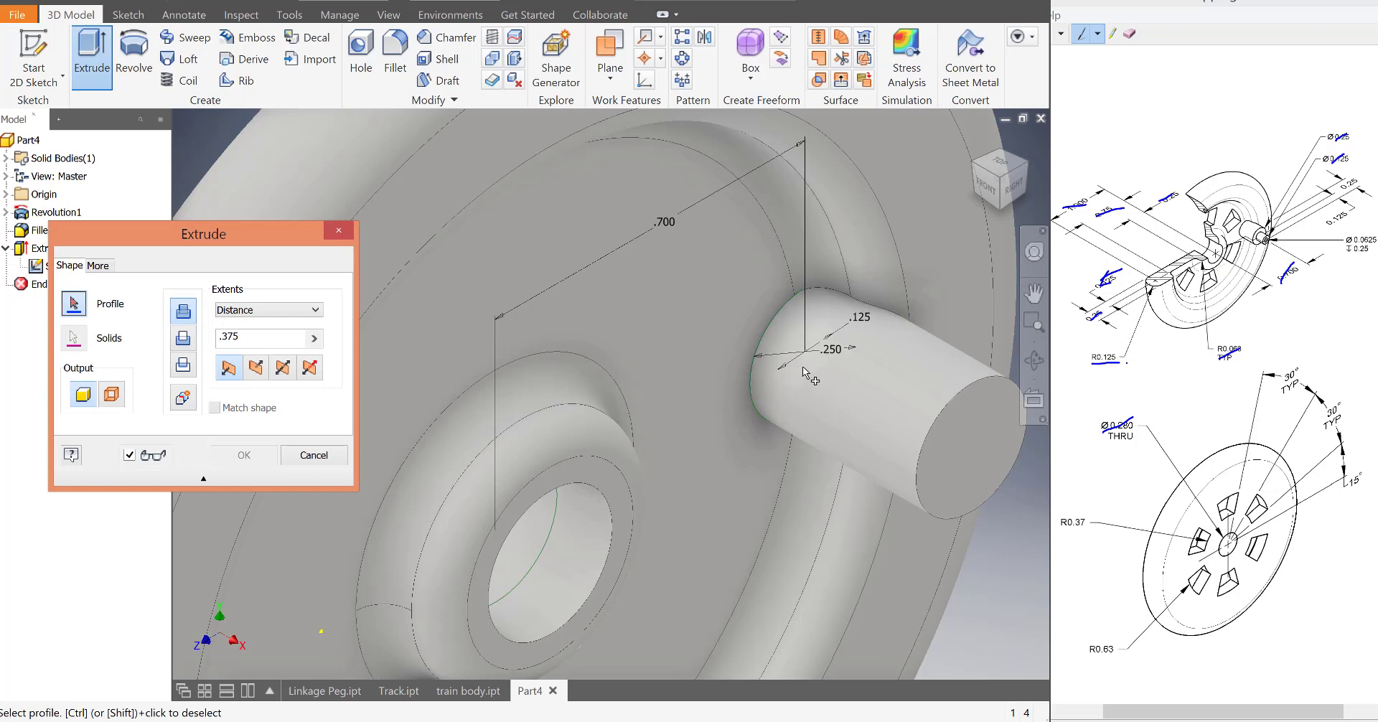
click(801, 368)
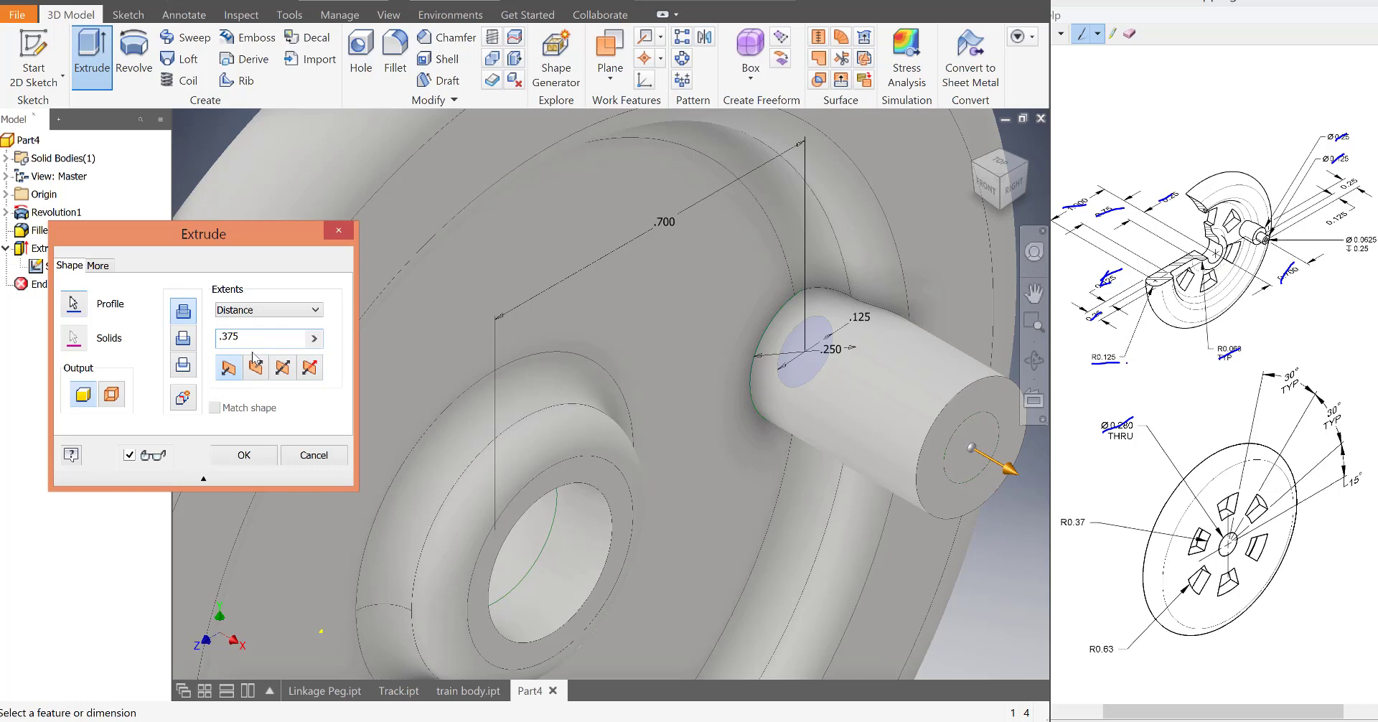
text(+.125)
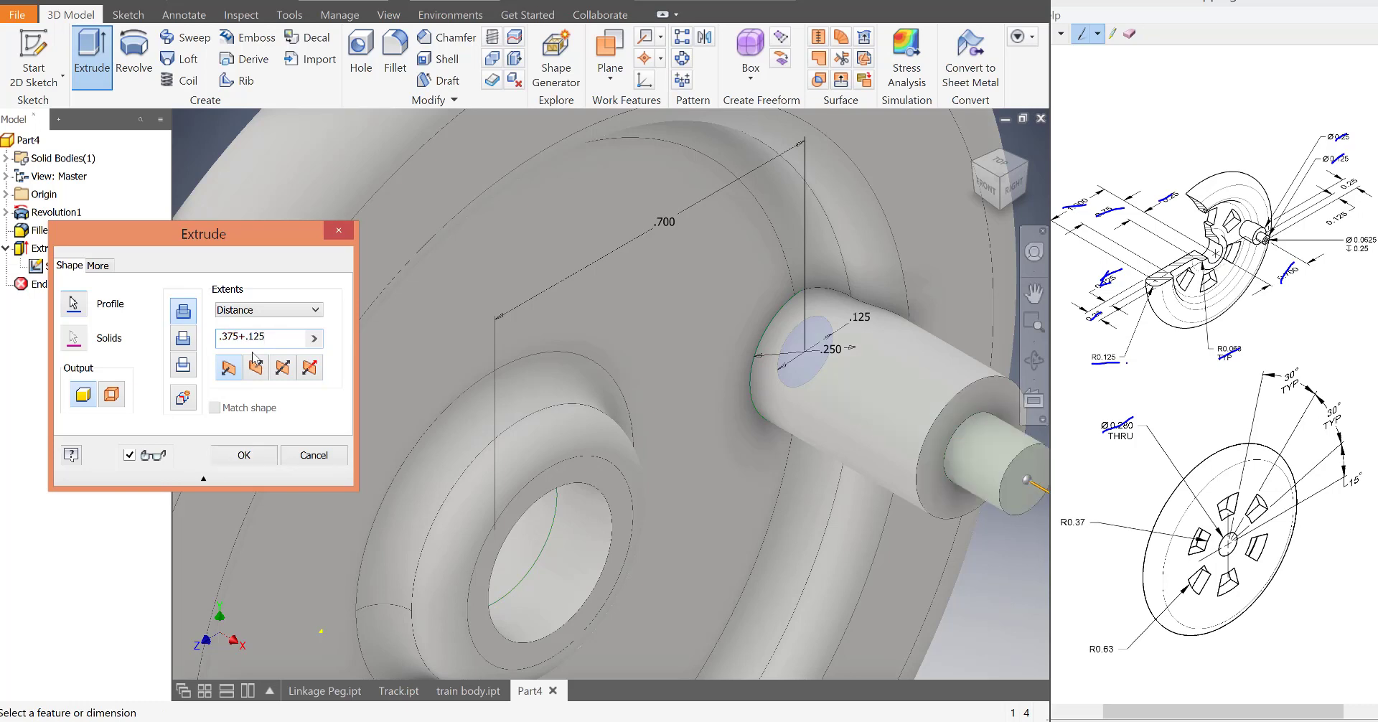
scroll(557, 392, up, 3)
scroll(814, 423, down, 3)
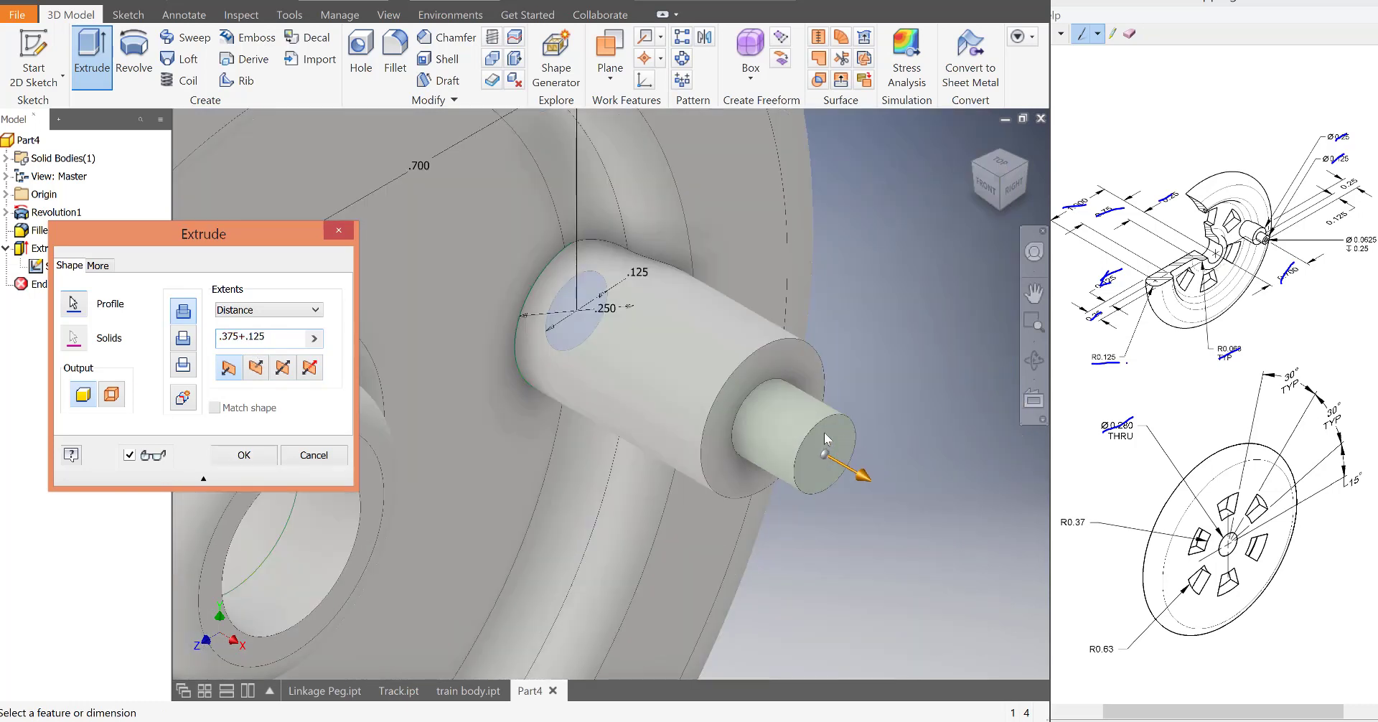
click(248, 456)
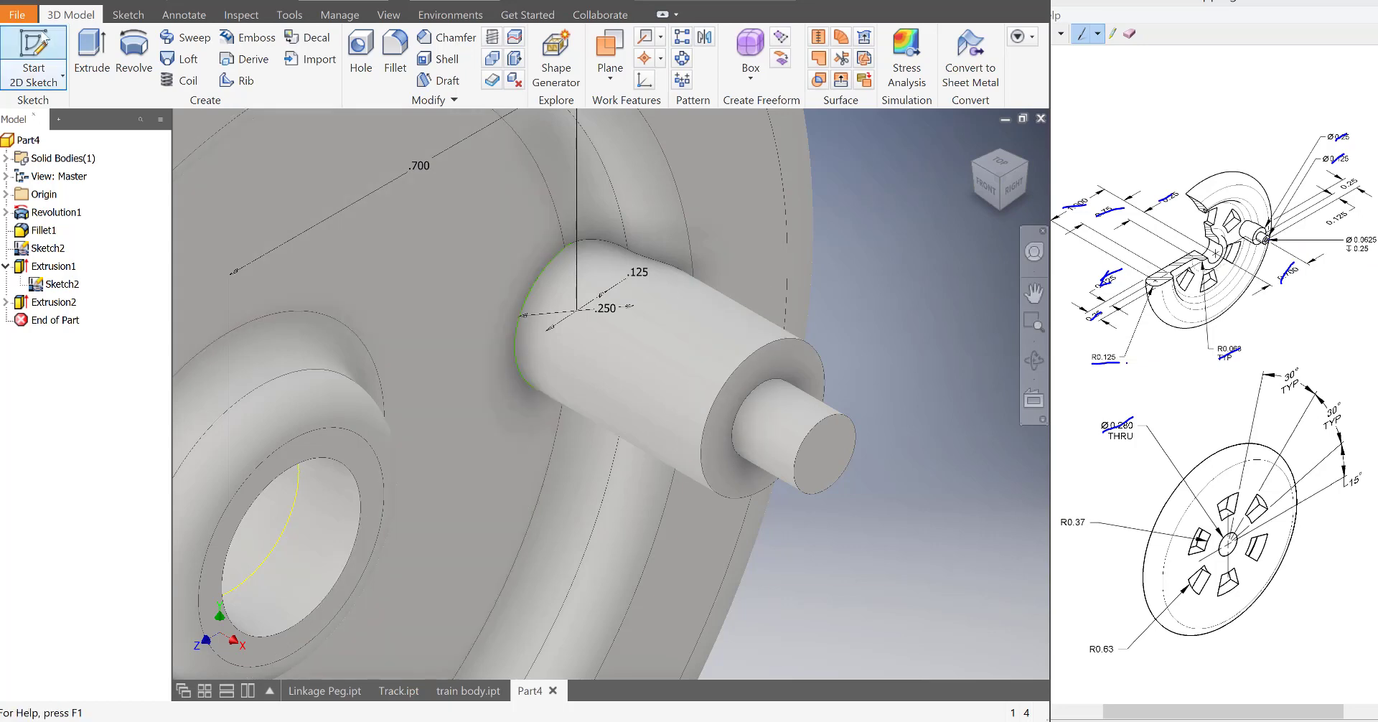
- Sketch a 0.063 in diameter circle centred on the end face of the smaller pin and finish the sketch
click(33, 56)
click(829, 464)
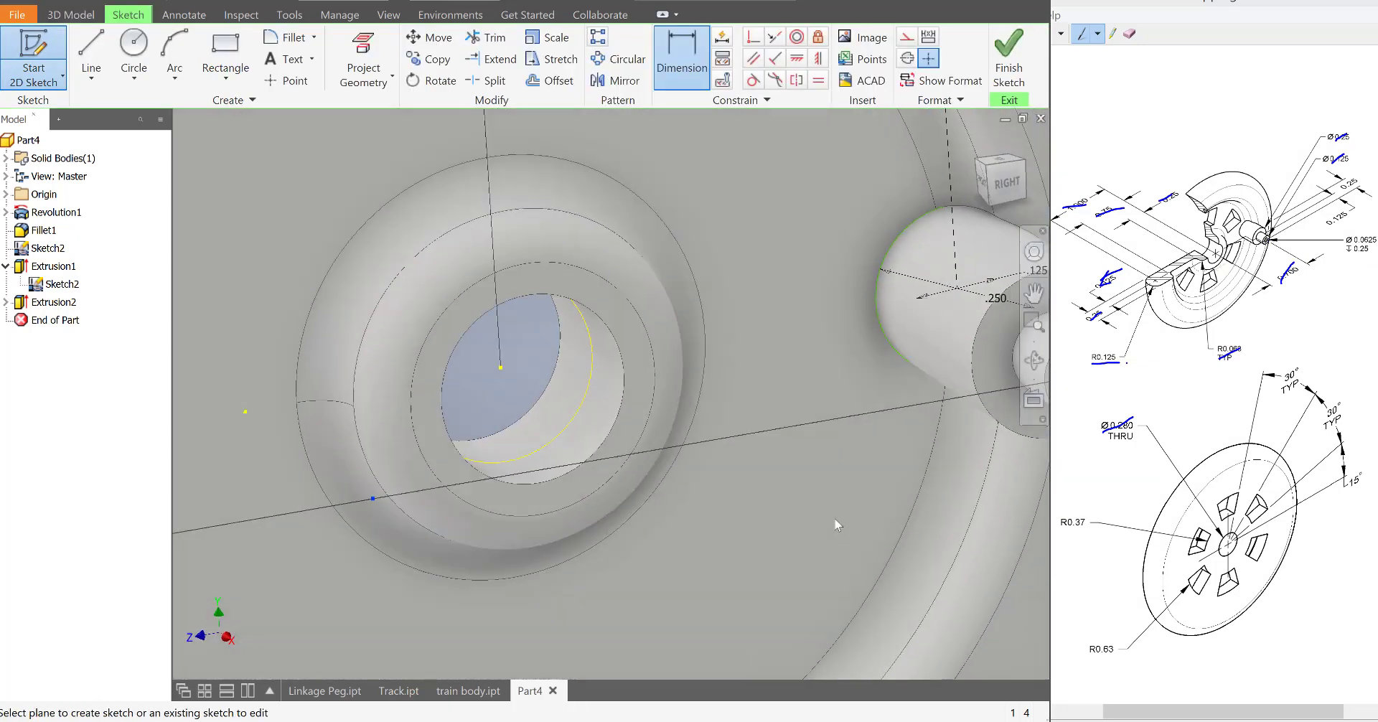
scroll(947, 465, up, 10)
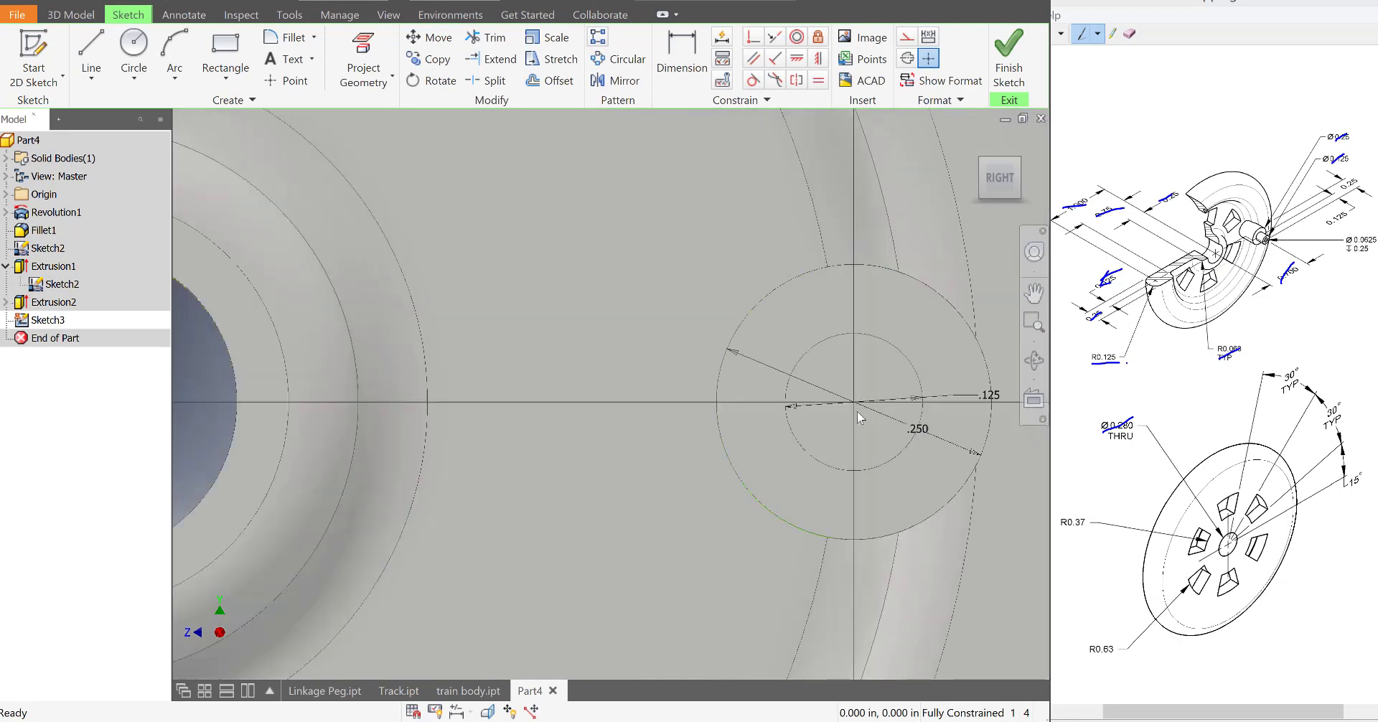
click(134, 54)
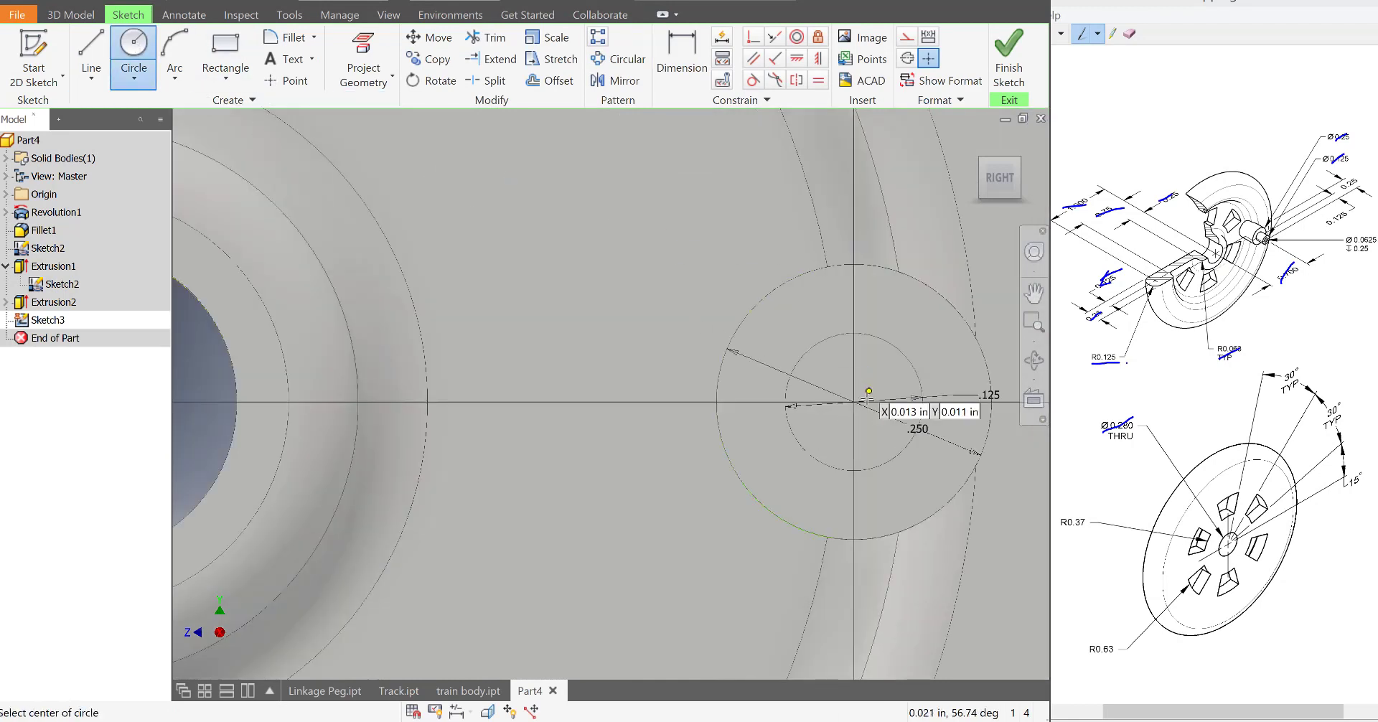
click(853, 402)
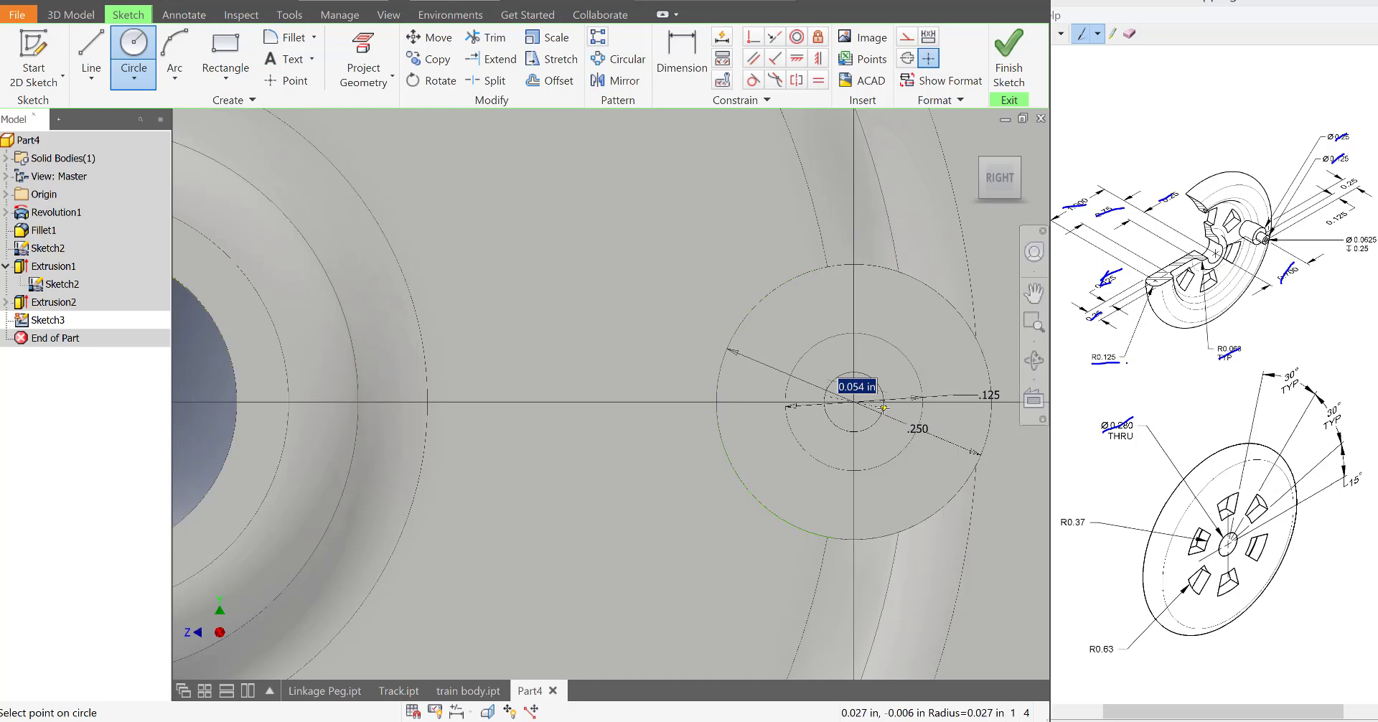
key(BackSpace)
text(.063)
key(Return)
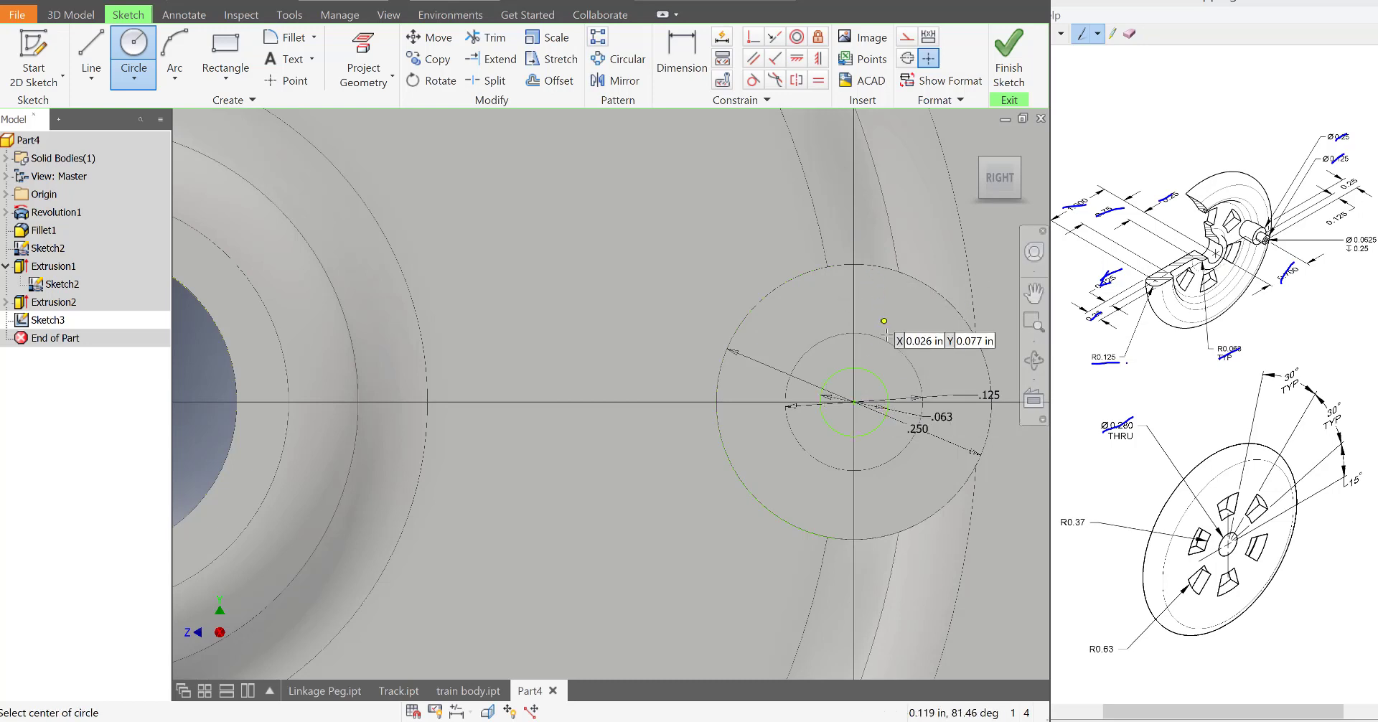
key(d)
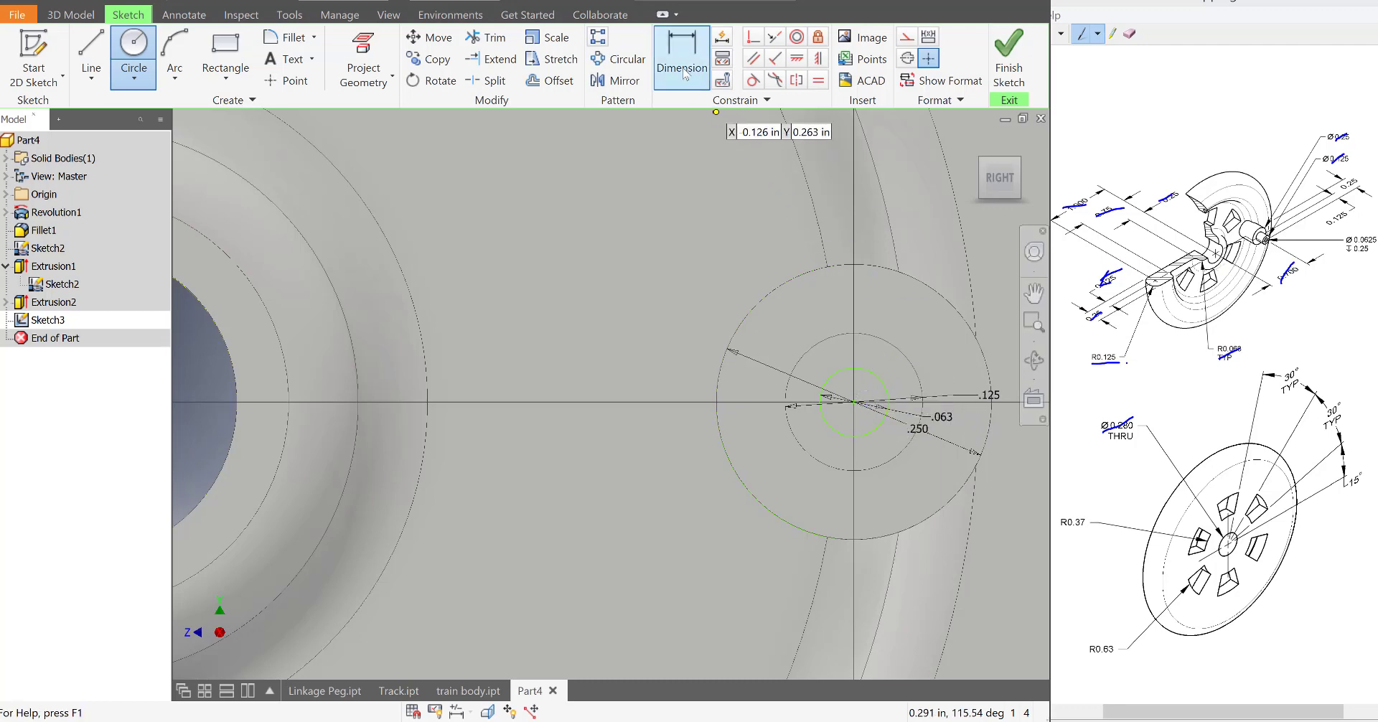
click(1006, 72)
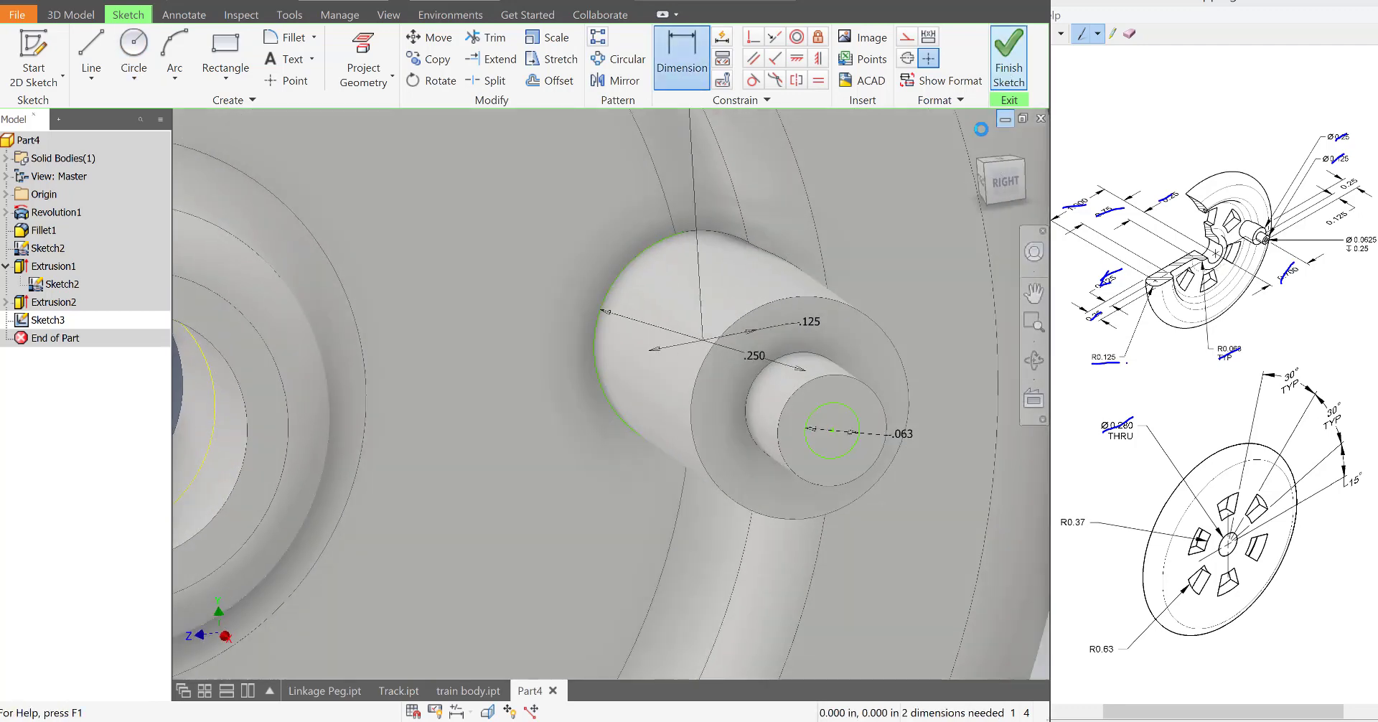
- Cut the 0.063 in circle .25 in deep into the end face of the smaller pin
click(95, 65)
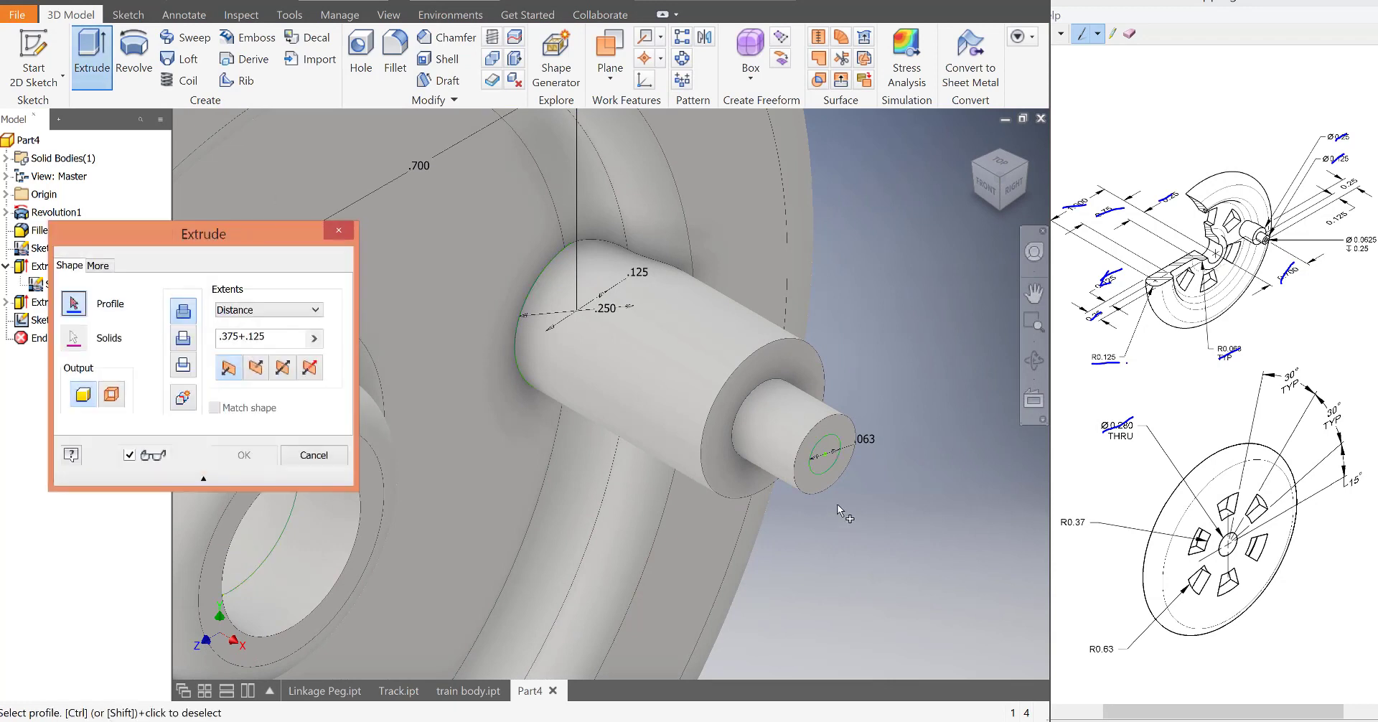
click(183, 337)
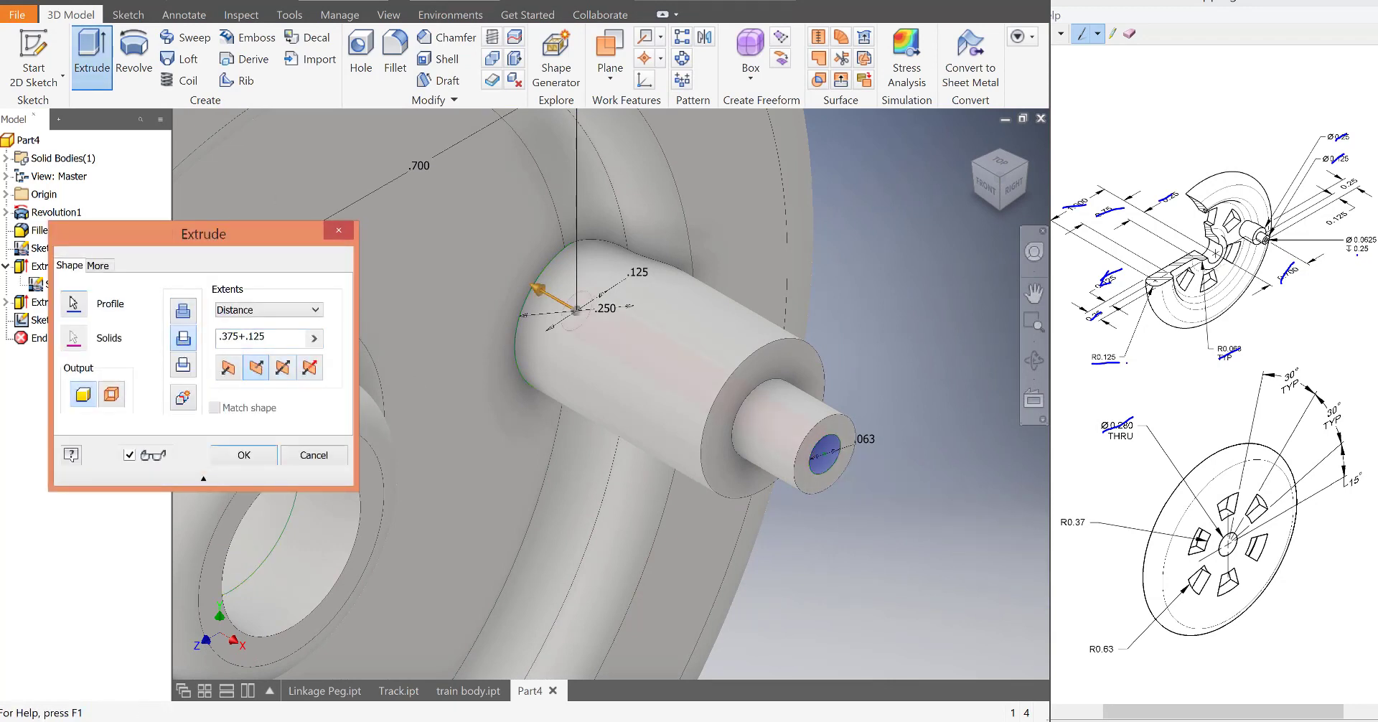
click(1357, 255)
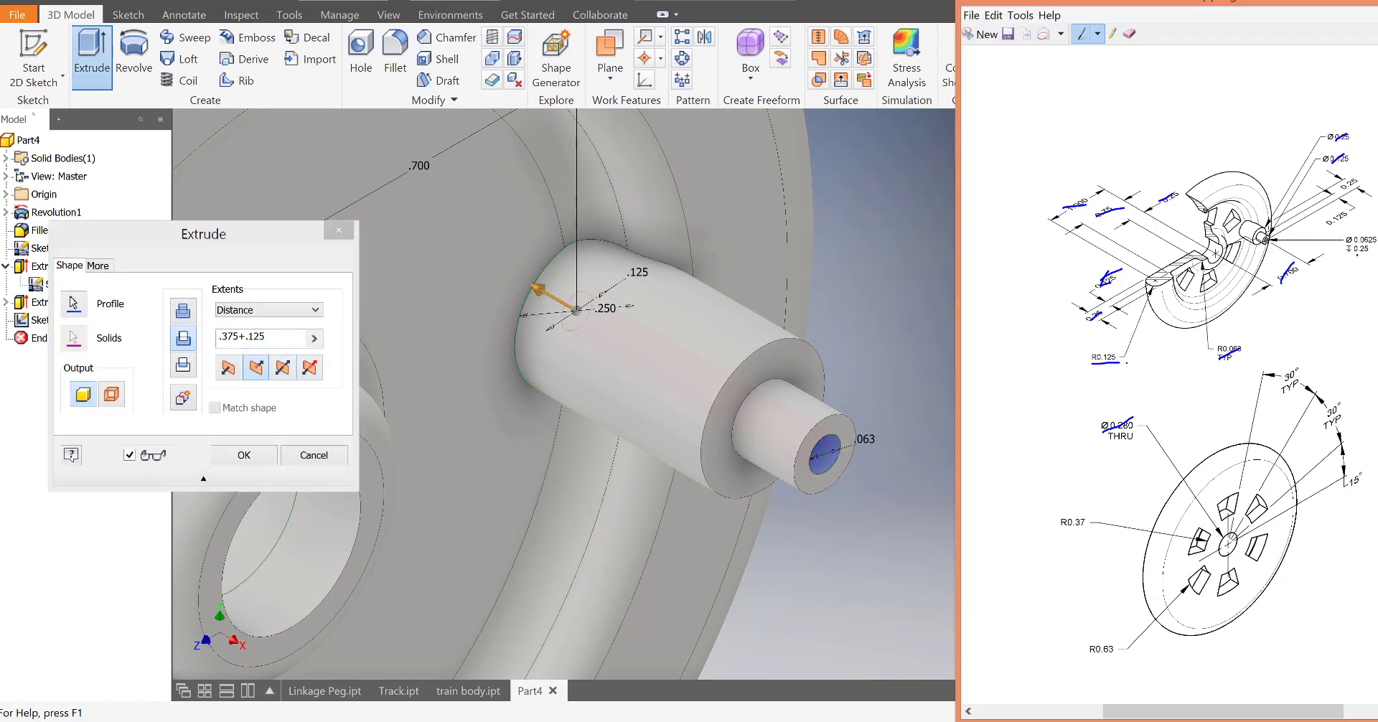
click(273, 336)
text(.25)
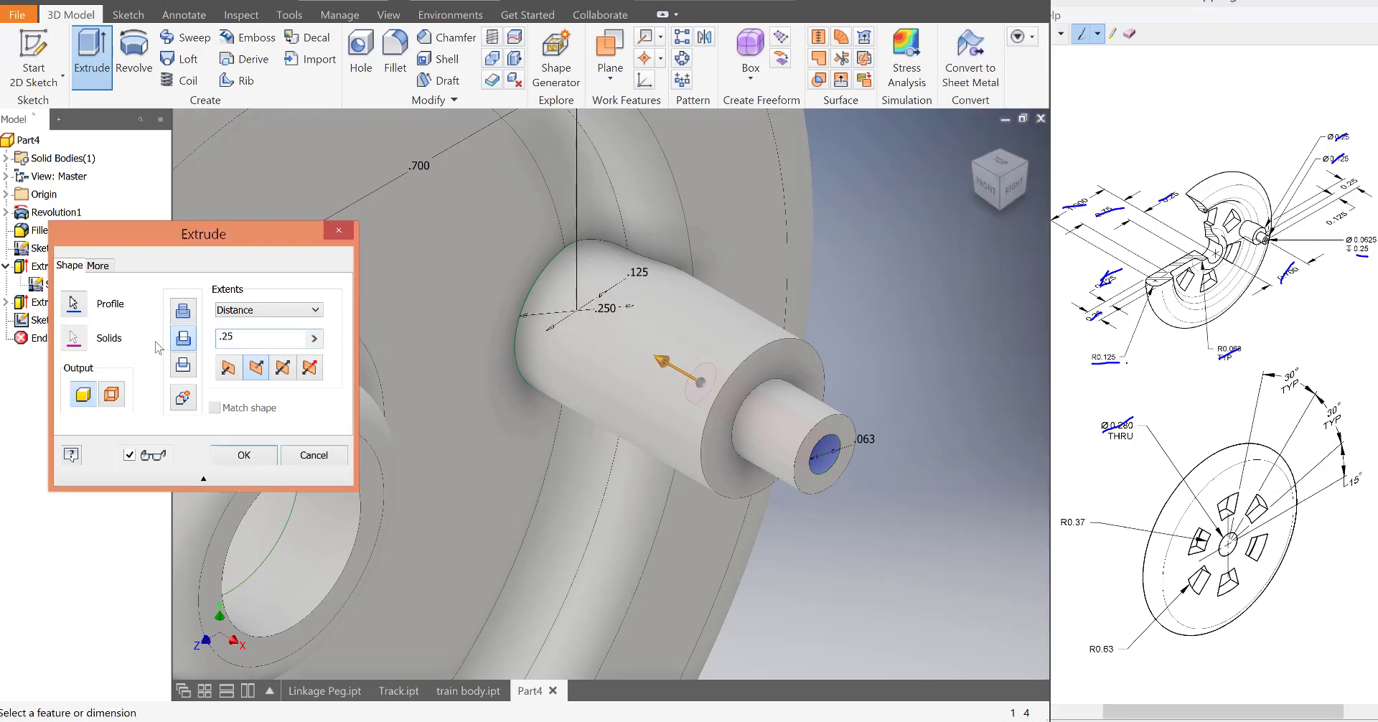
click(252, 456)
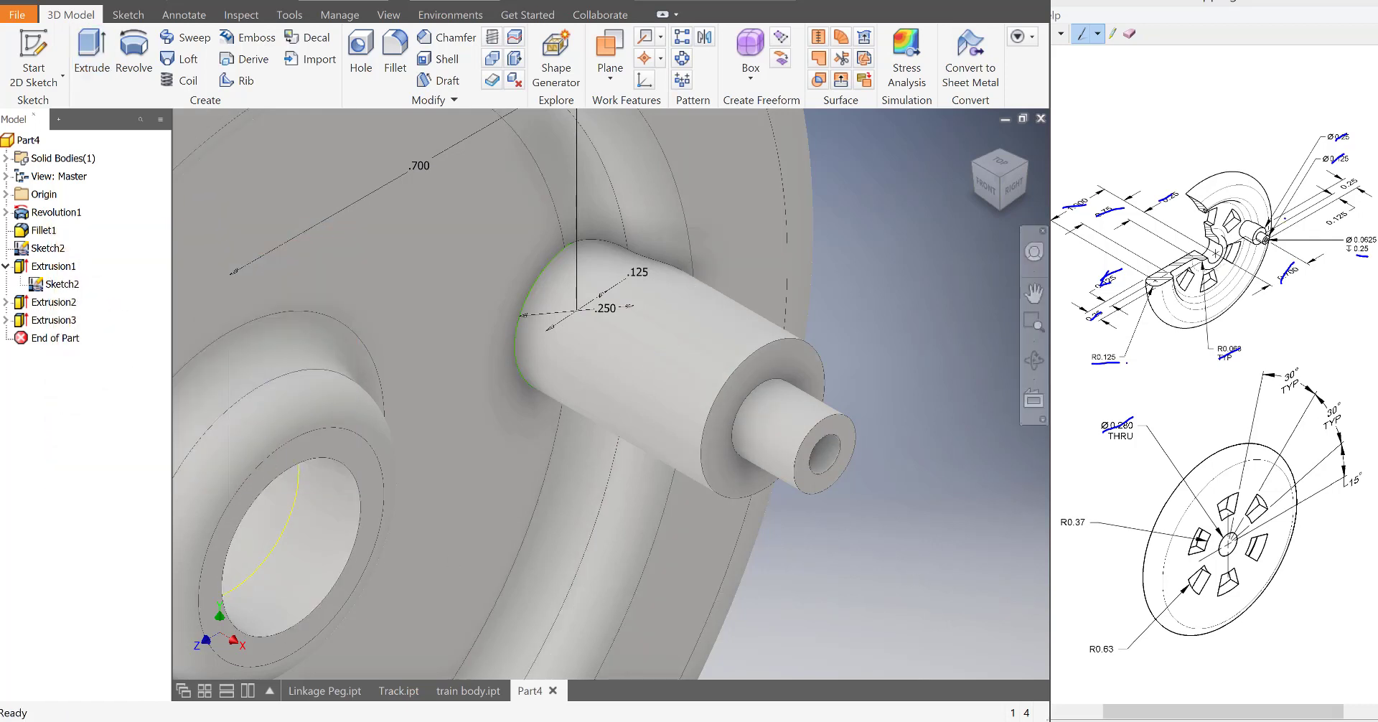
- Mark off the 0.25 hole depth and the 0.125 and 0.25 pin length dimensions on the reference drawing
key(alt+Tab)
drag(1366, 240, 1356, 253)
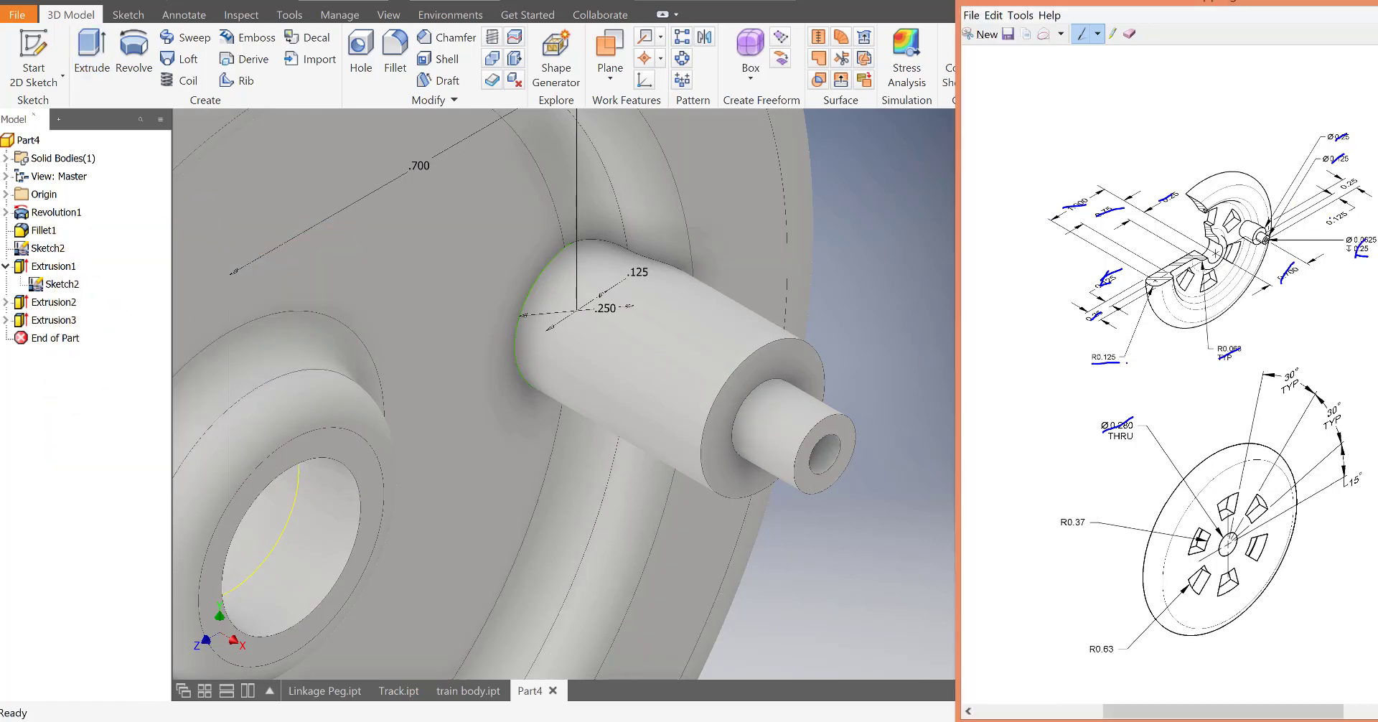
drag(1349, 207, 1335, 222)
drag(1361, 166, 1343, 196)
- Start a sketch on the wheel's web face and draw a circle about 0.876 in in diameter centred on the hub
click(33, 57)
scroll(312, 254, up, 3)
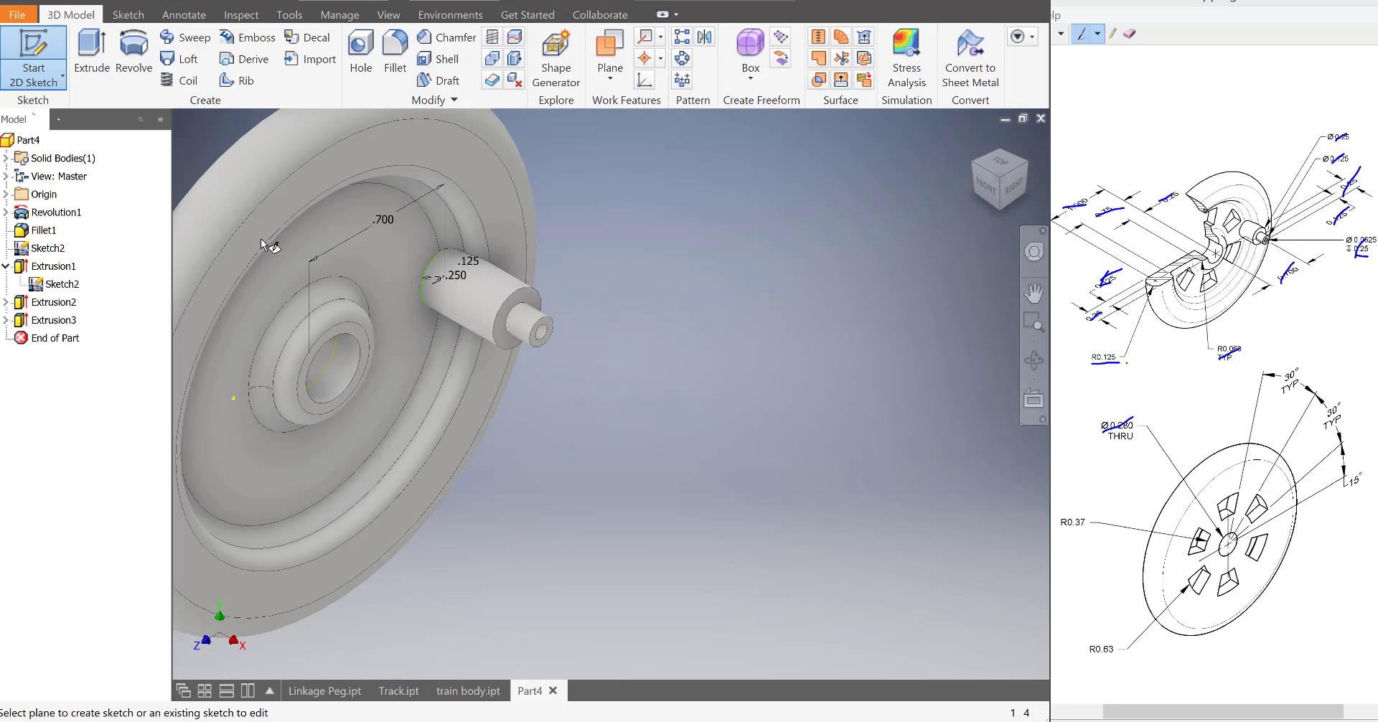
click(312, 241)
click(742, 331)
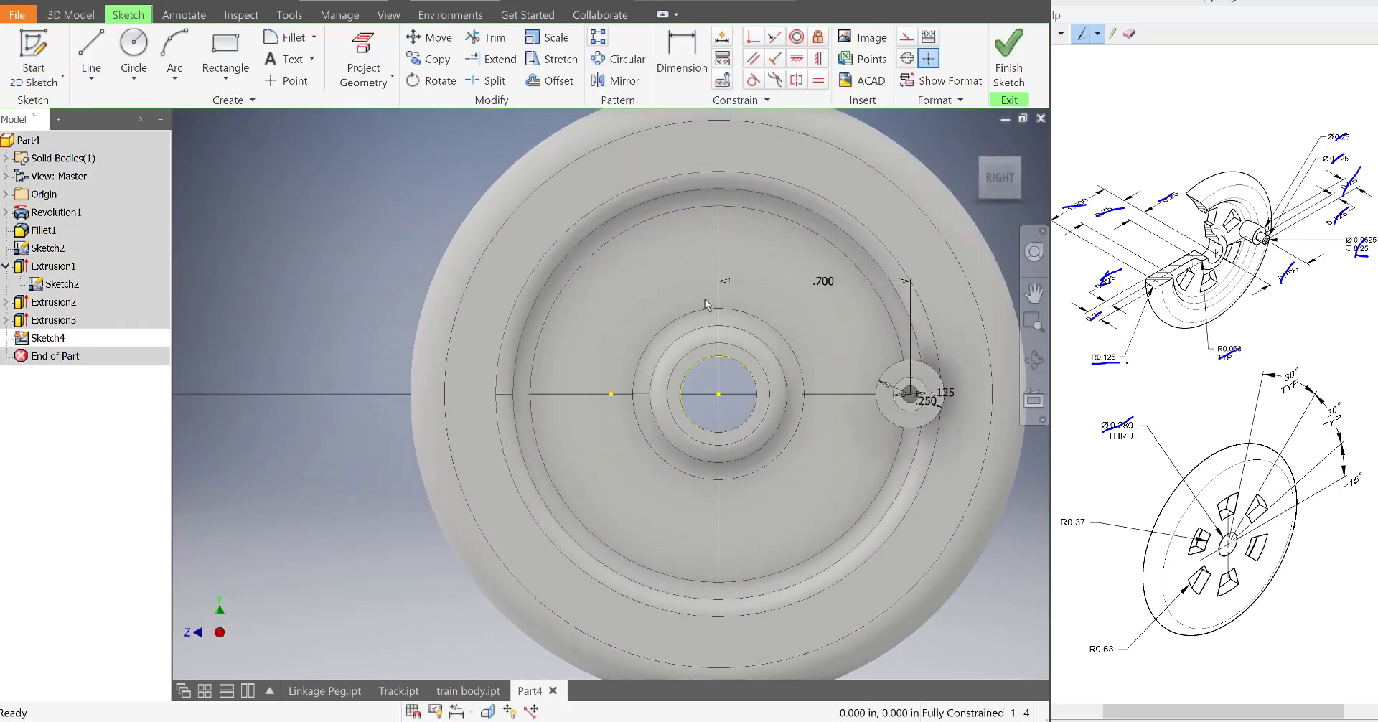
click(133, 57)
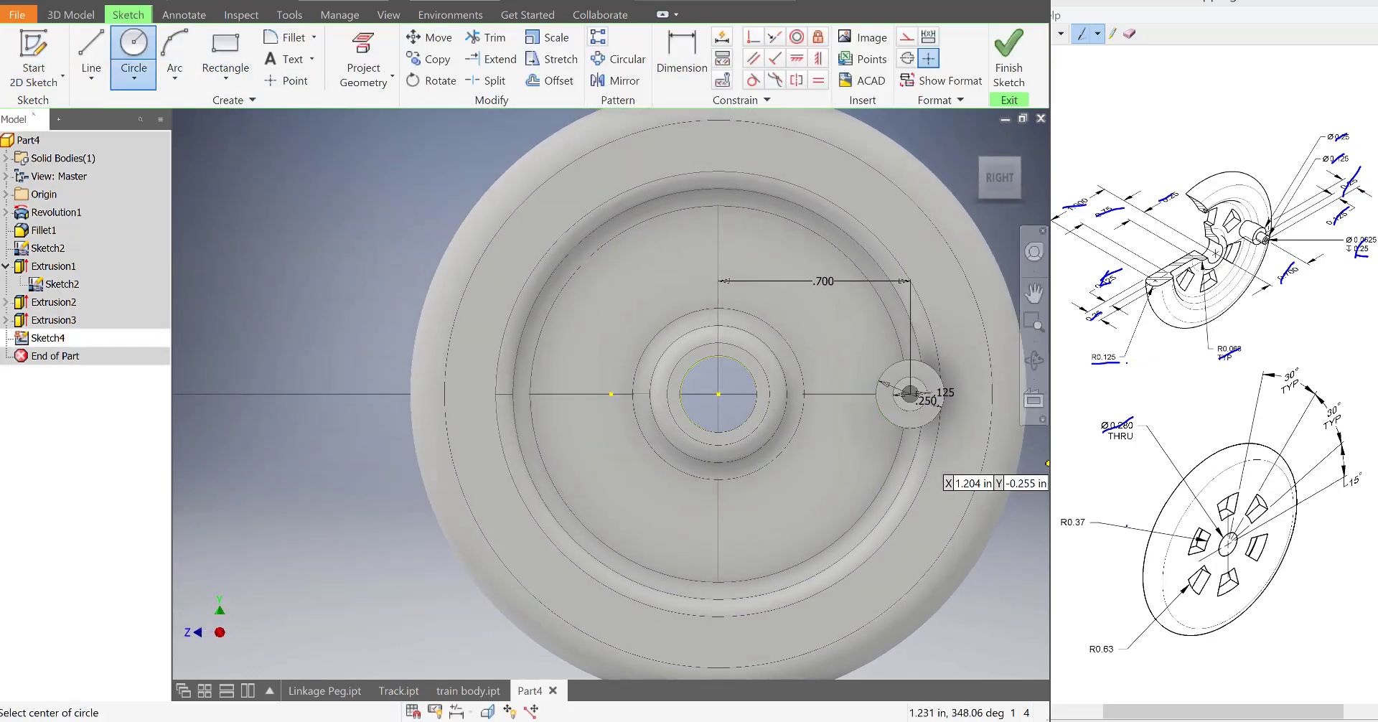
click(719, 394)
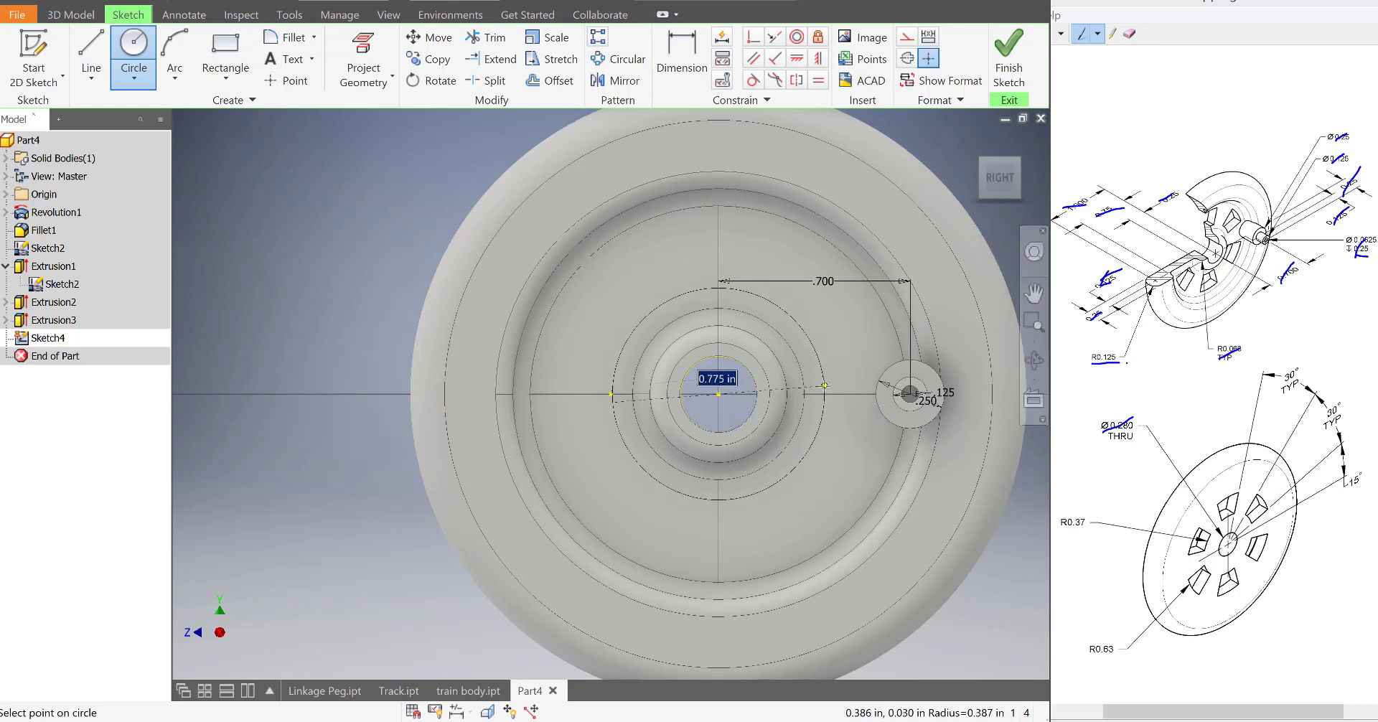
key(BackSpace)
click(830, 348)
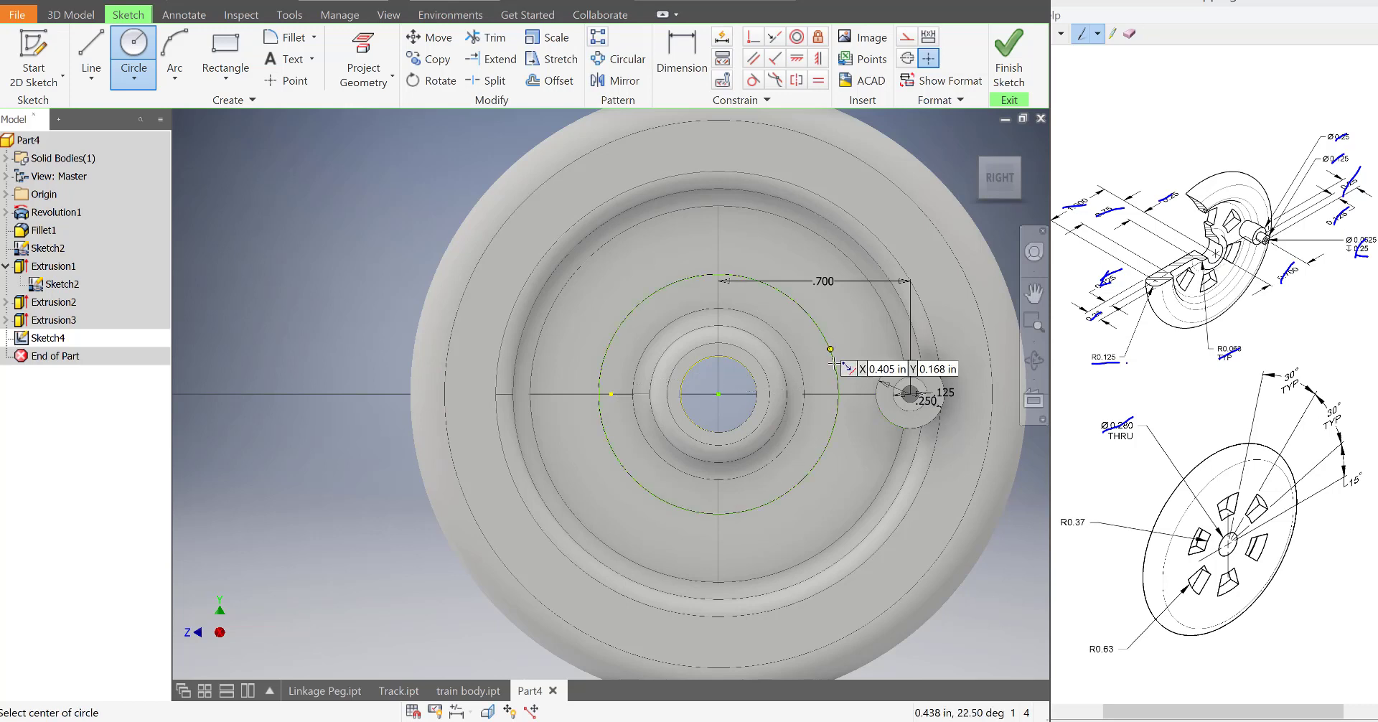
- Dimension the new circle's diameter as .37*2
click(682, 85)
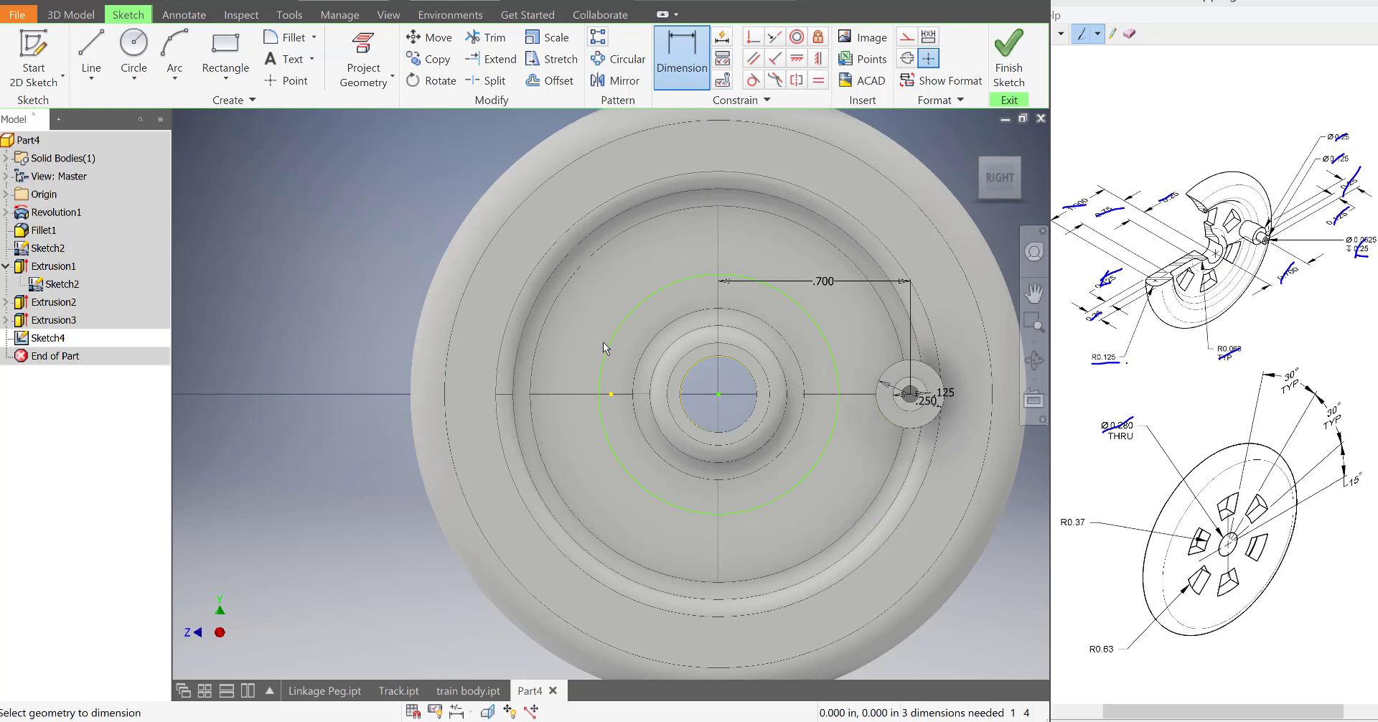
click(616, 339)
click(595, 313)
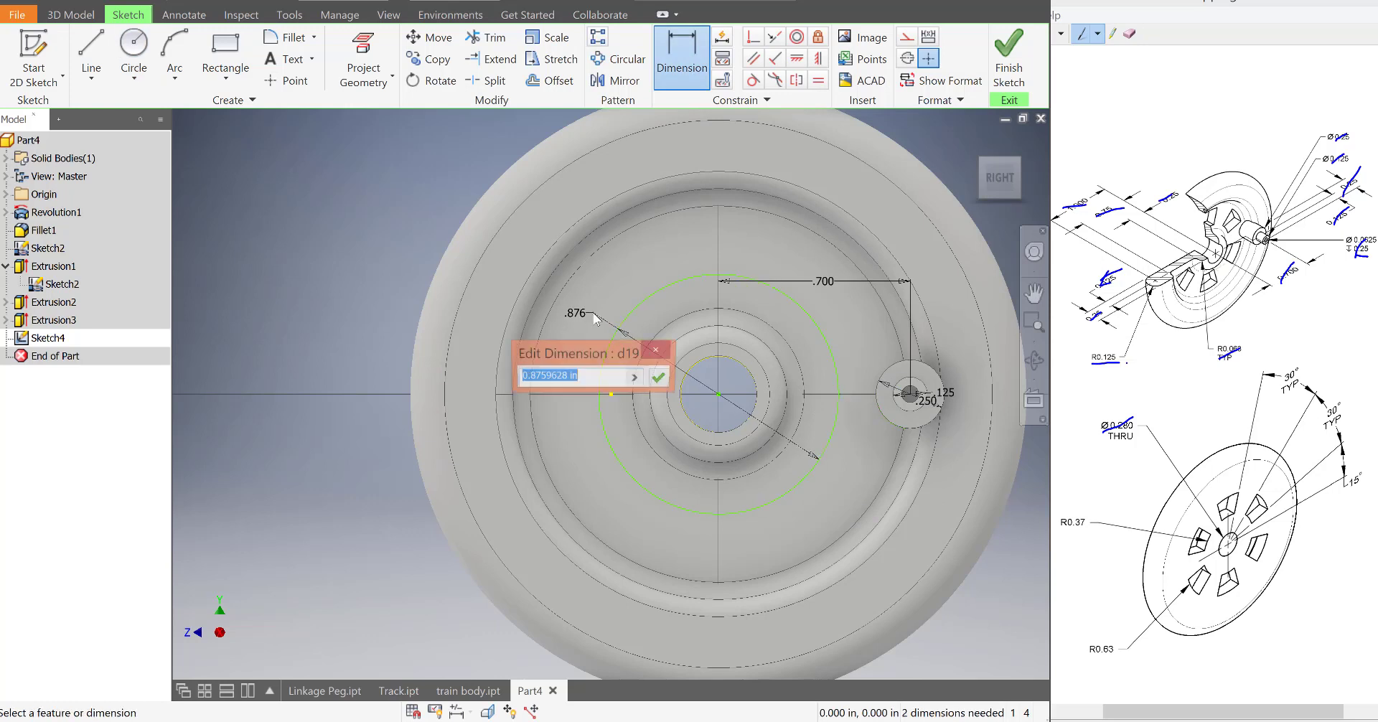
text(.37*2)
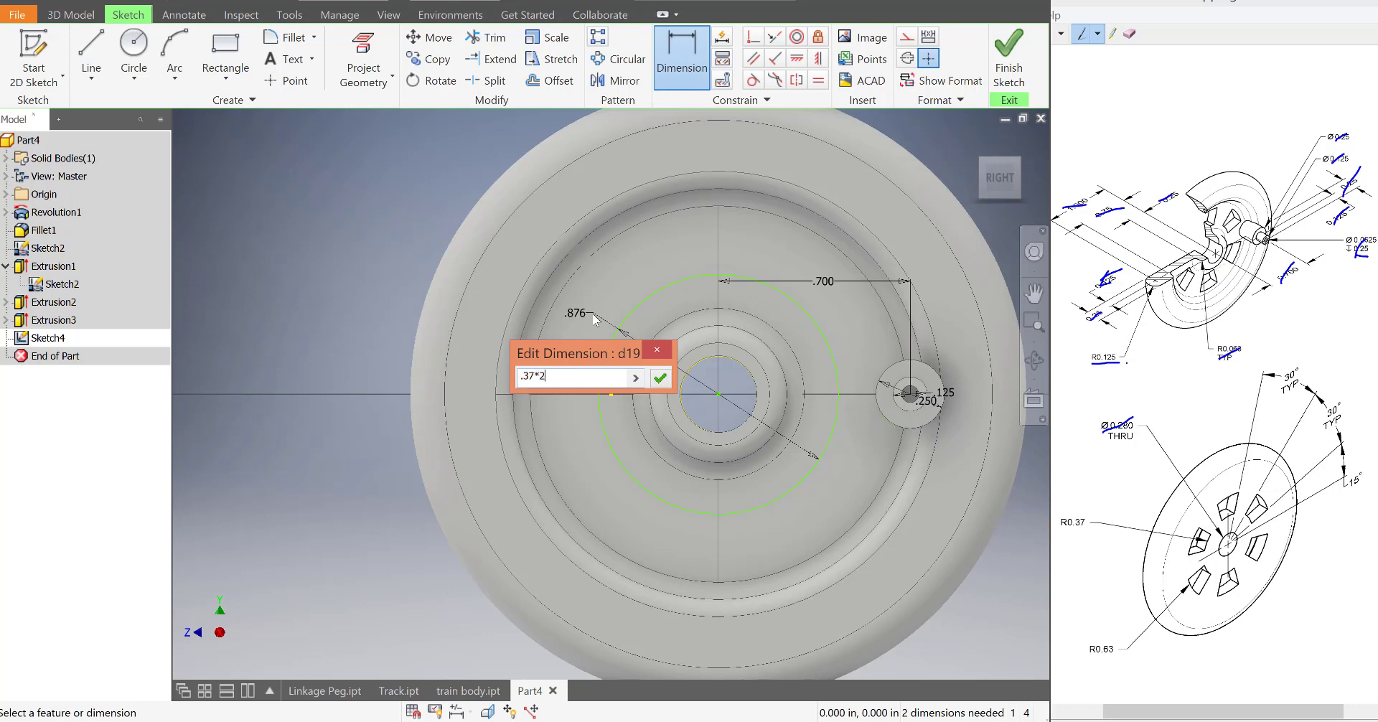
key(Return)
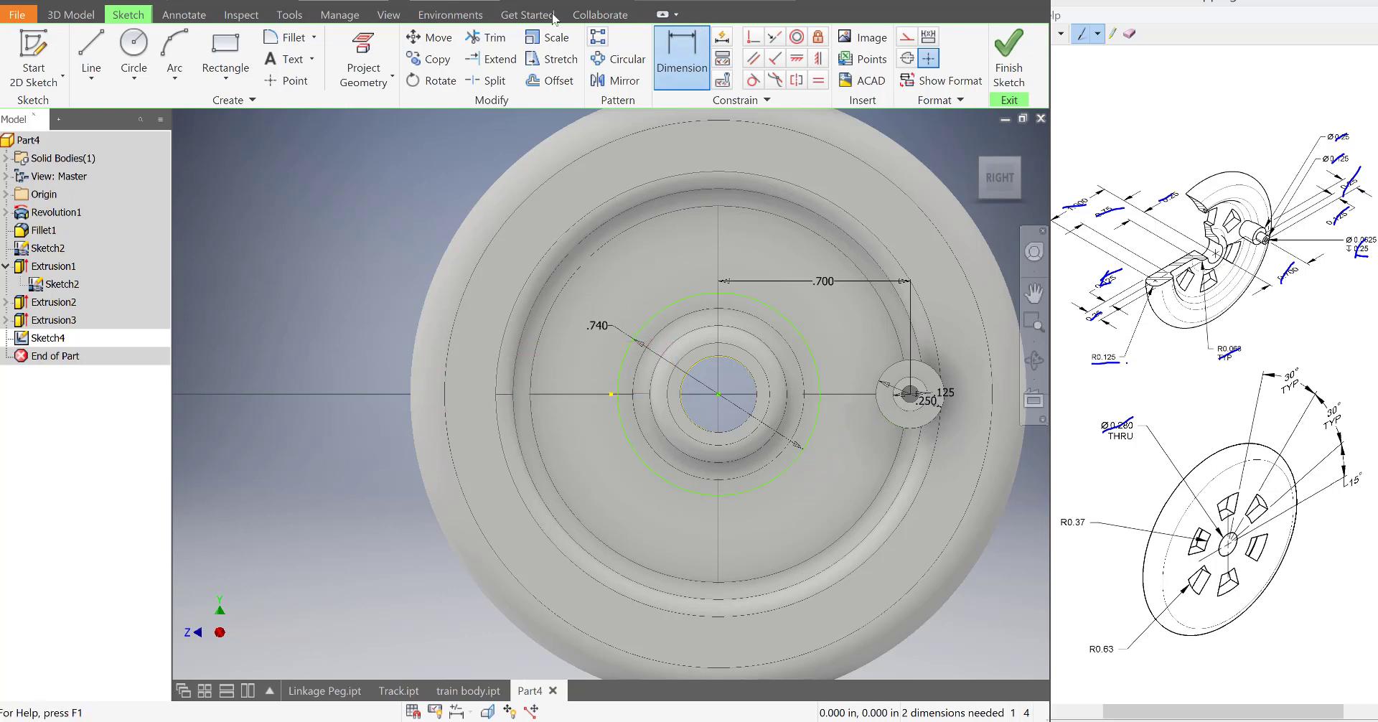
- Draw a larger circle on the same centre and dimension its diameter as .63*2
click(133, 58)
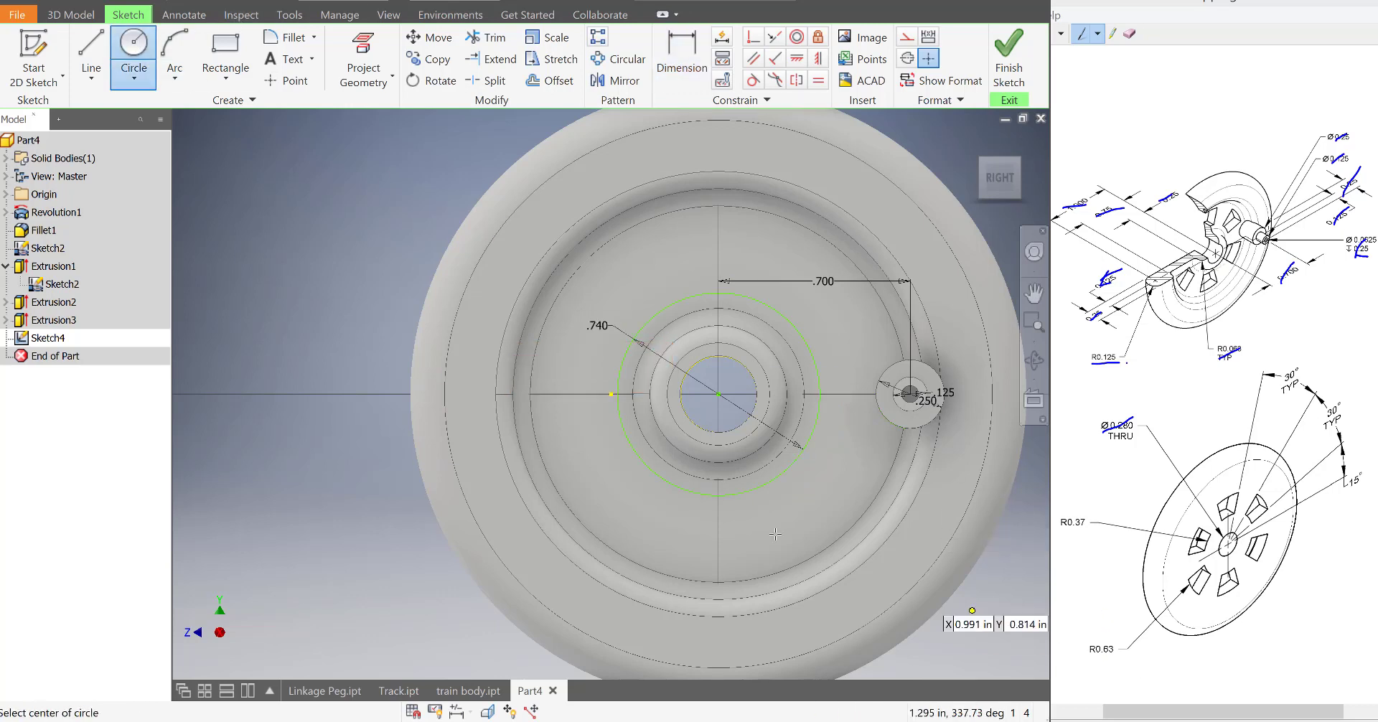
click(718, 393)
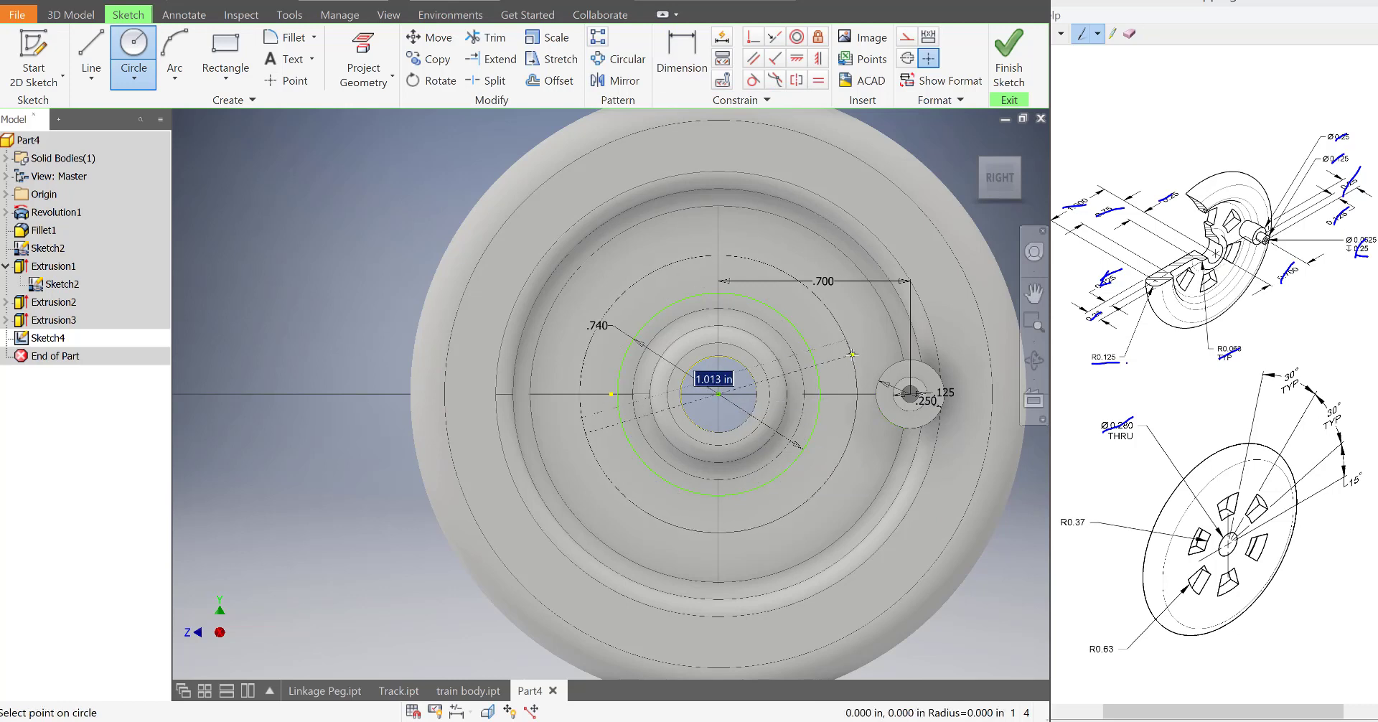
click(817, 274)
click(699, 63)
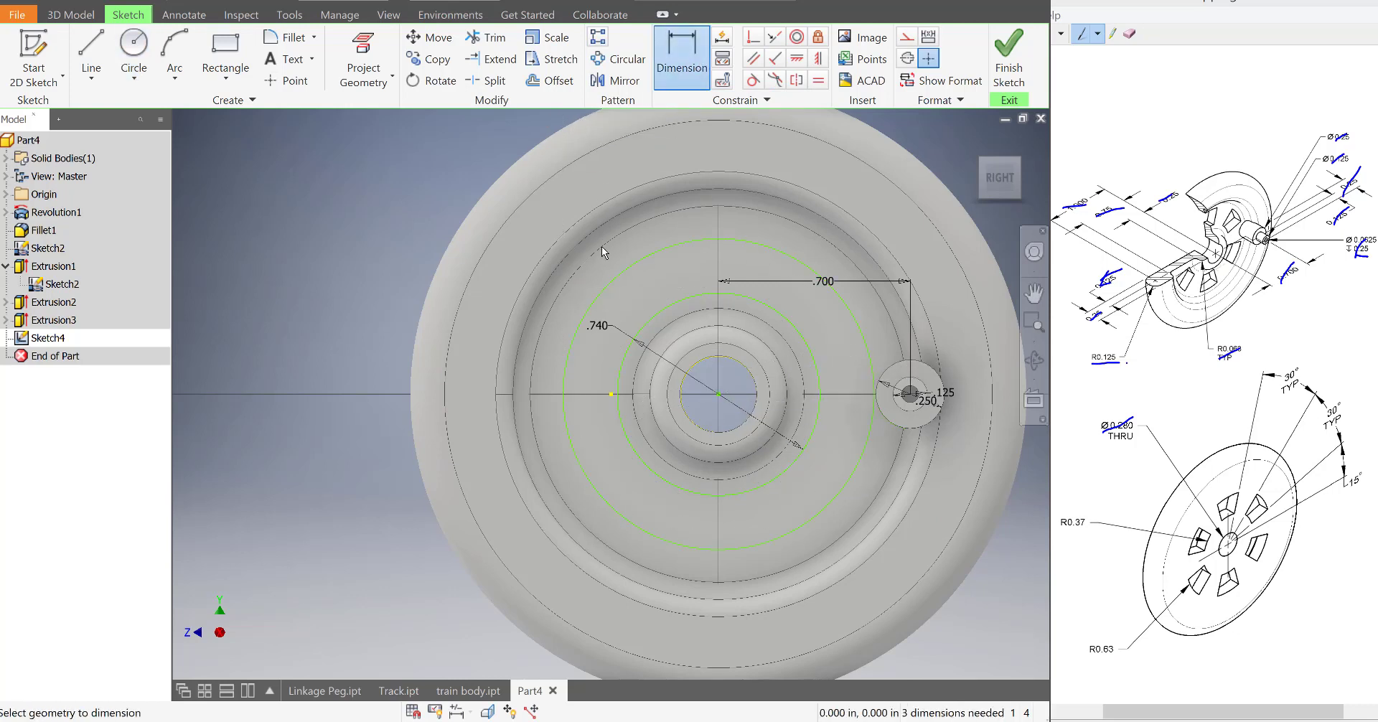
click(622, 274)
click(613, 252)
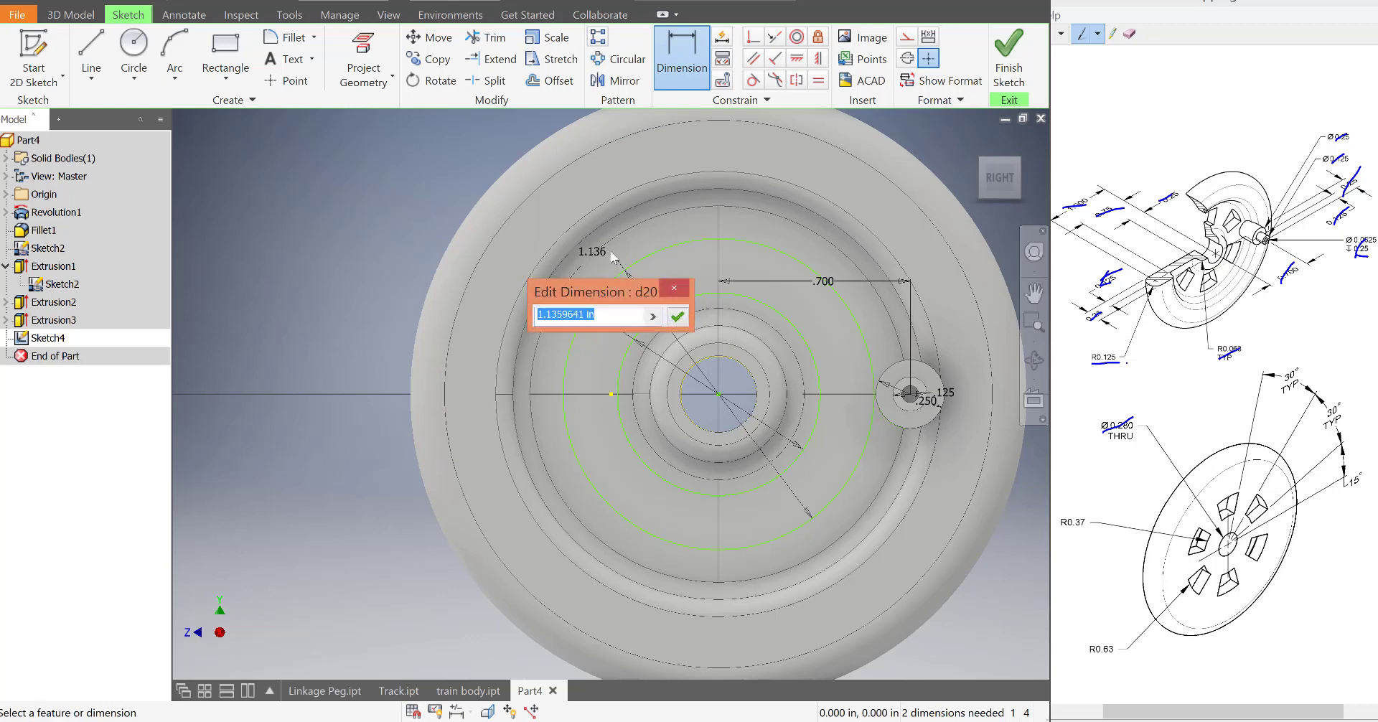
text(.63*2)
key(Return)
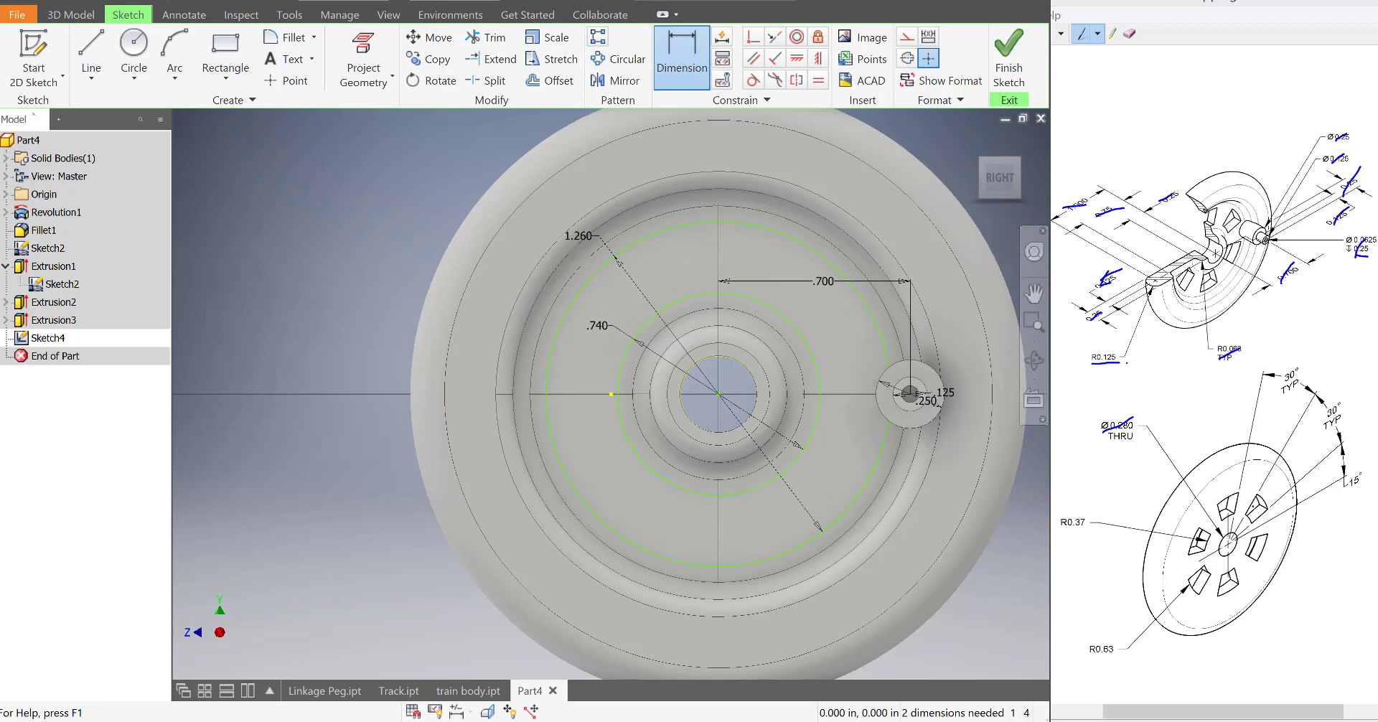
- Draw three lines from the hub centre to the larger circle: one vertical and one slanted on each side of it
scroll(761, 280, down, 3)
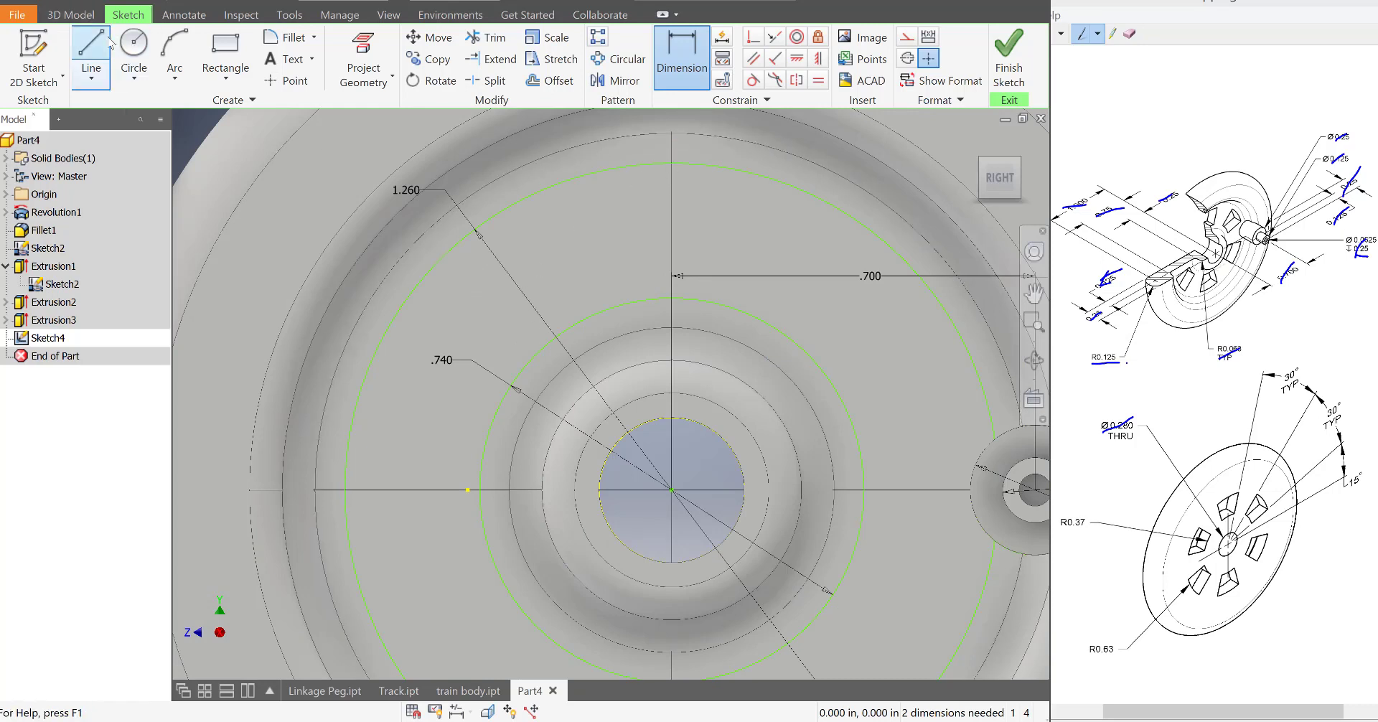
click(91, 56)
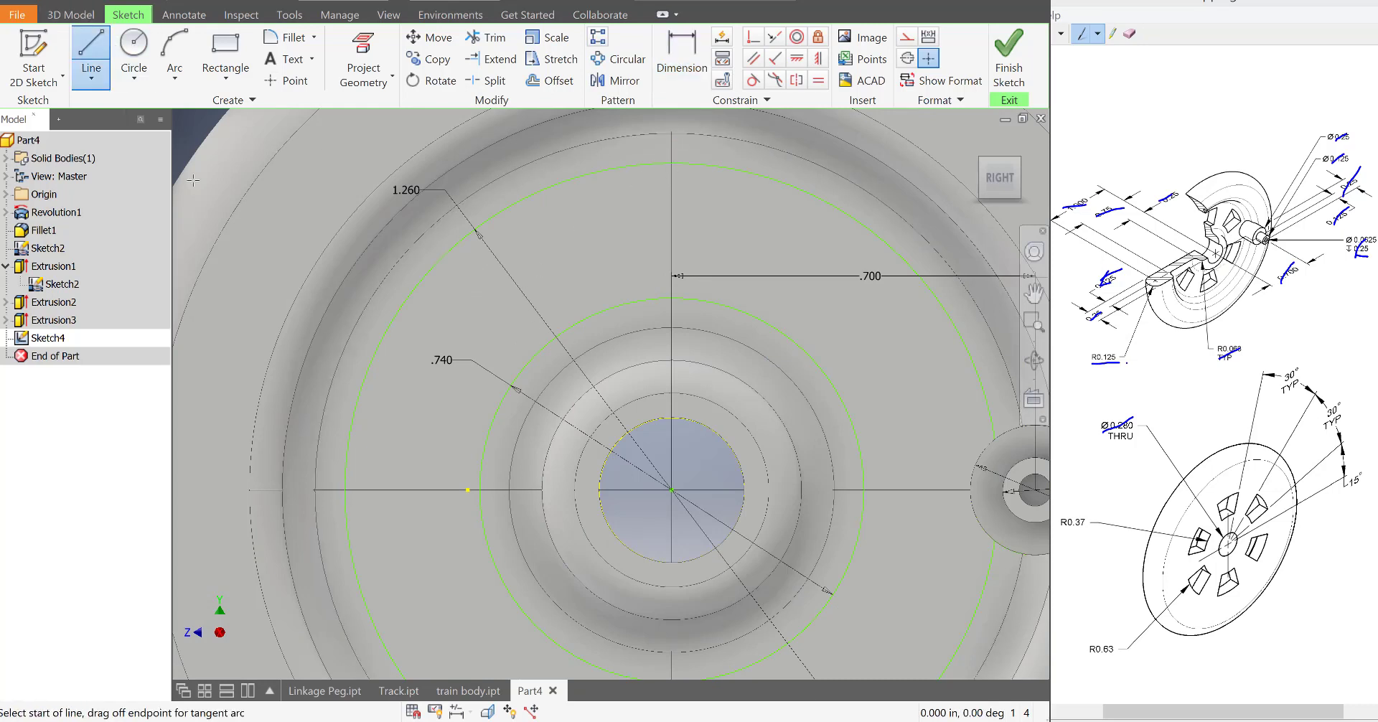
click(671, 490)
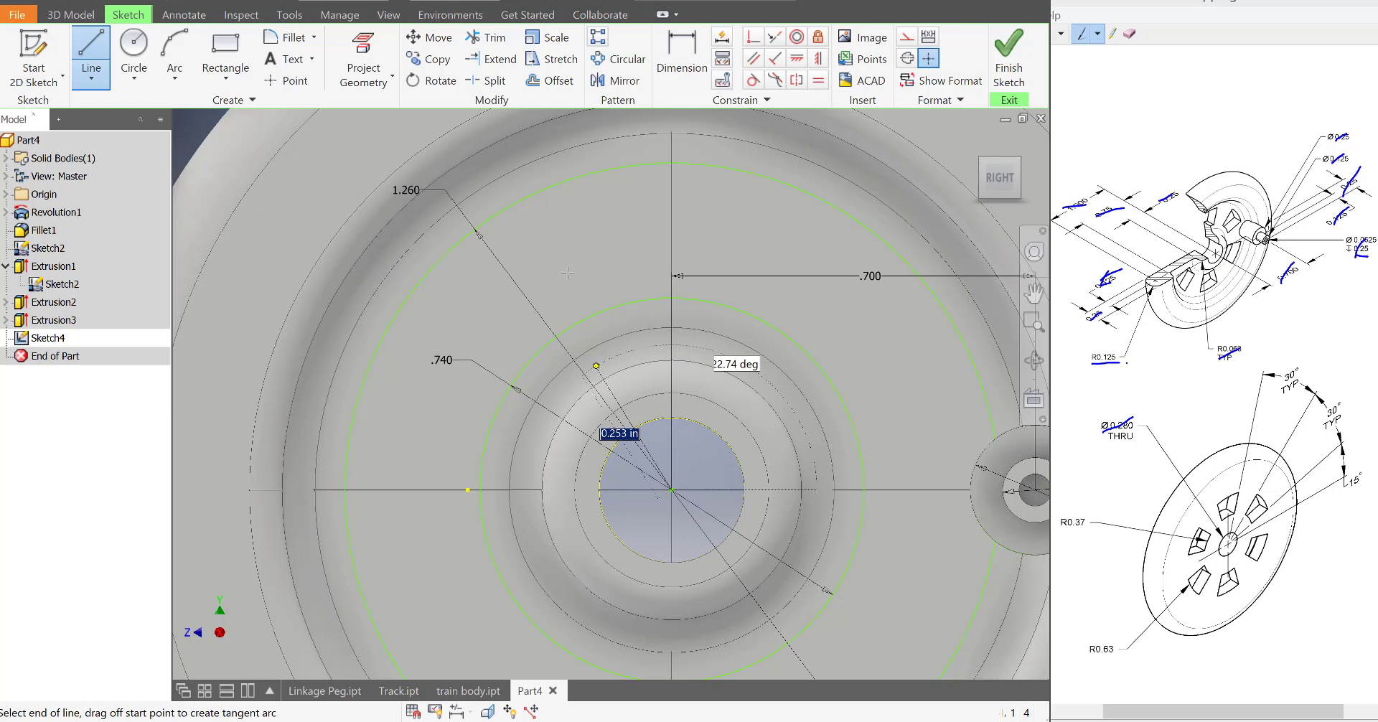
double_click(584, 175)
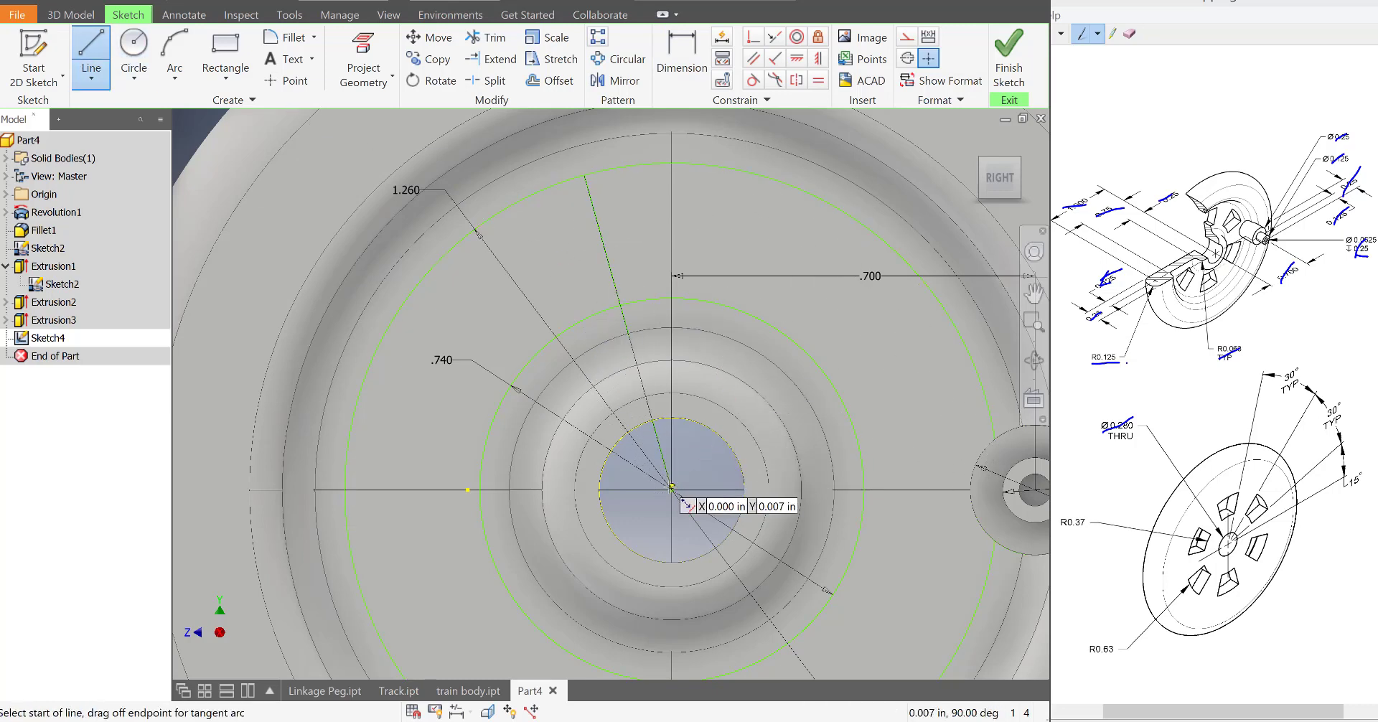
click(673, 489)
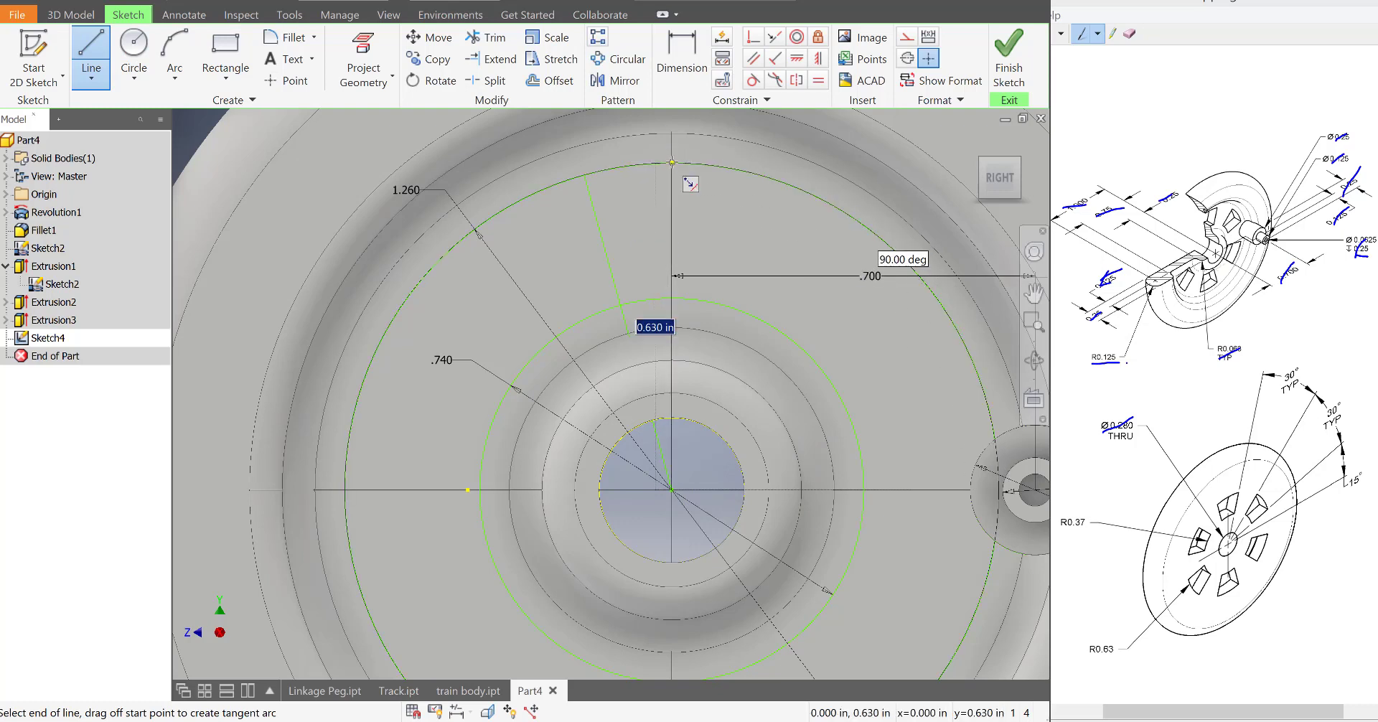
double_click(671, 164)
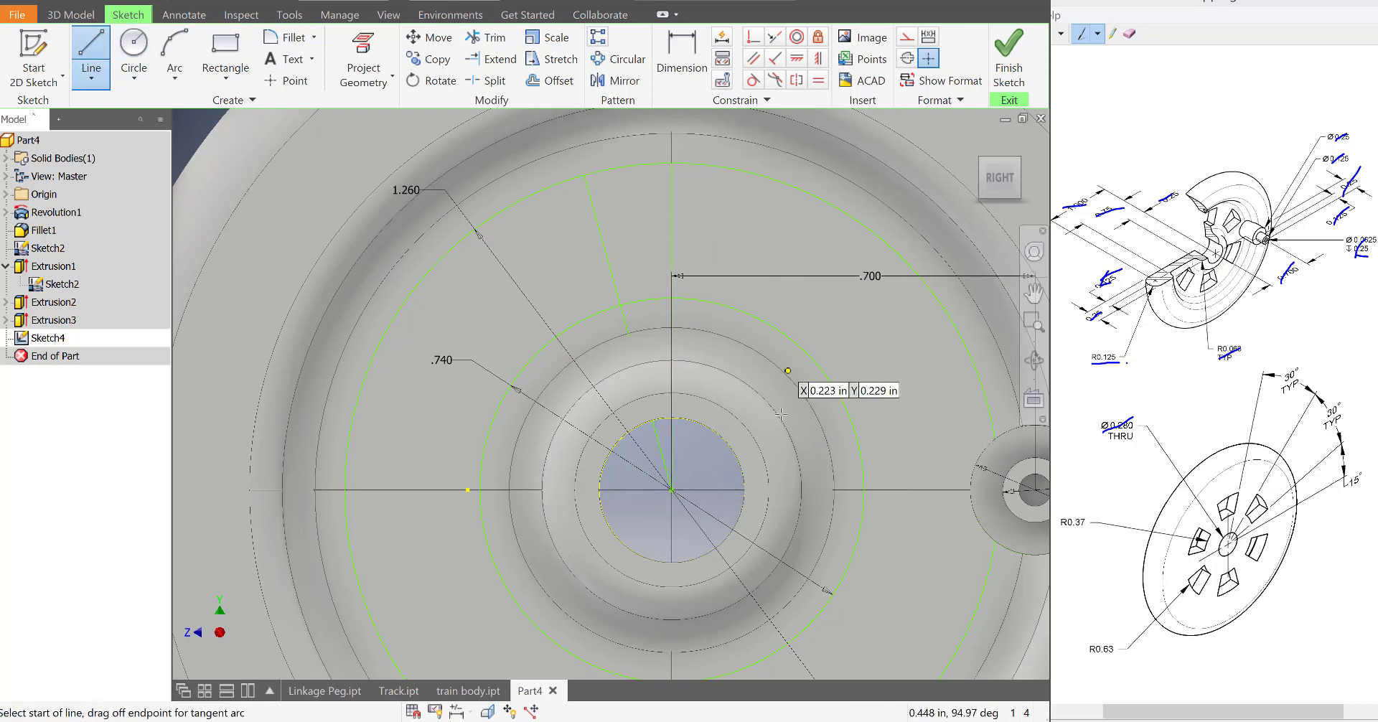
click(672, 489)
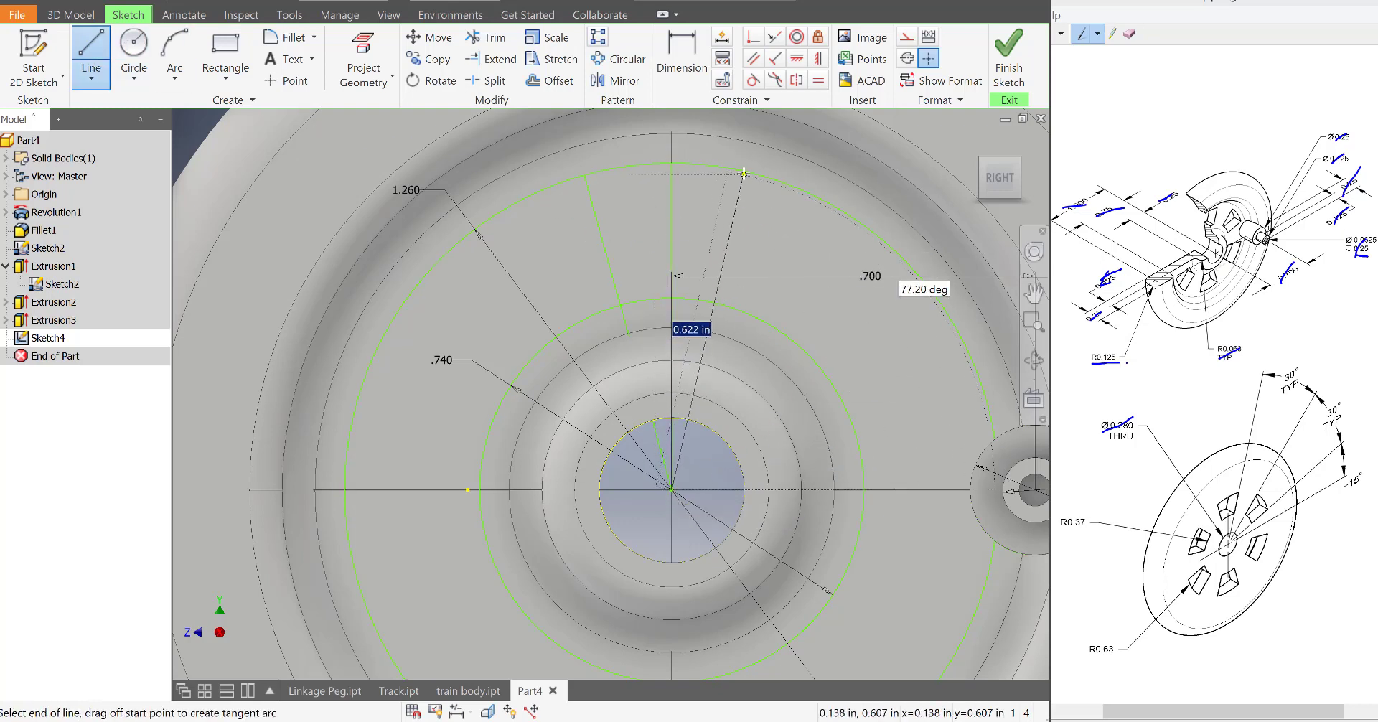
double_click(749, 172)
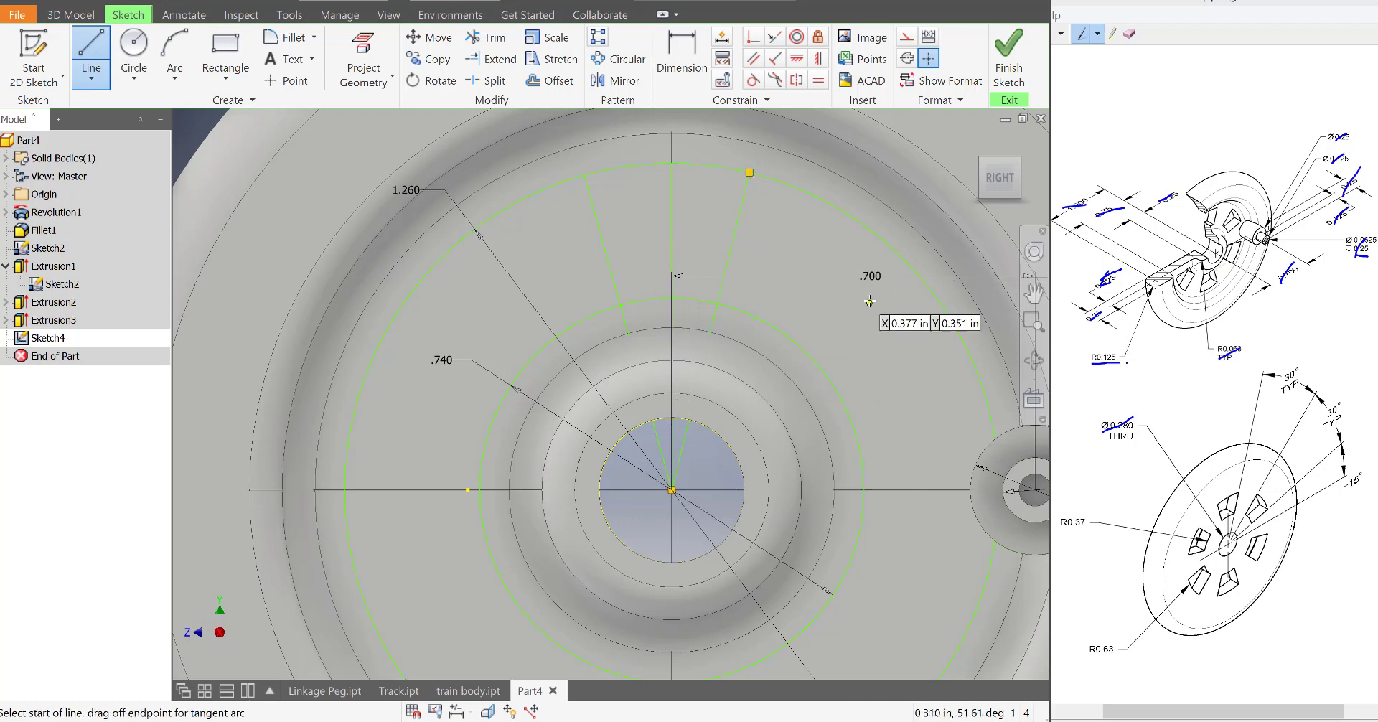
- Dimension the angle between the vertical line and the left slanted line as 15 degrees
click(682, 58)
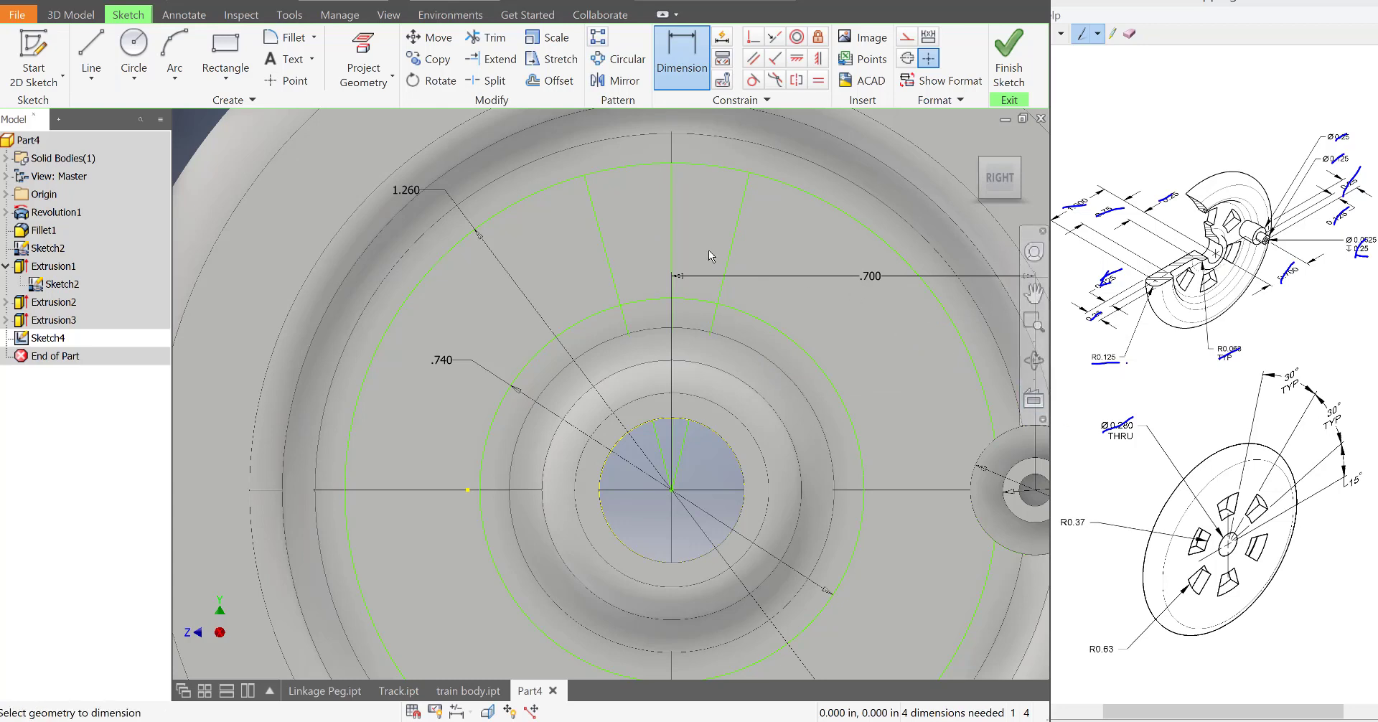
click(670, 247)
click(608, 258)
click(640, 254)
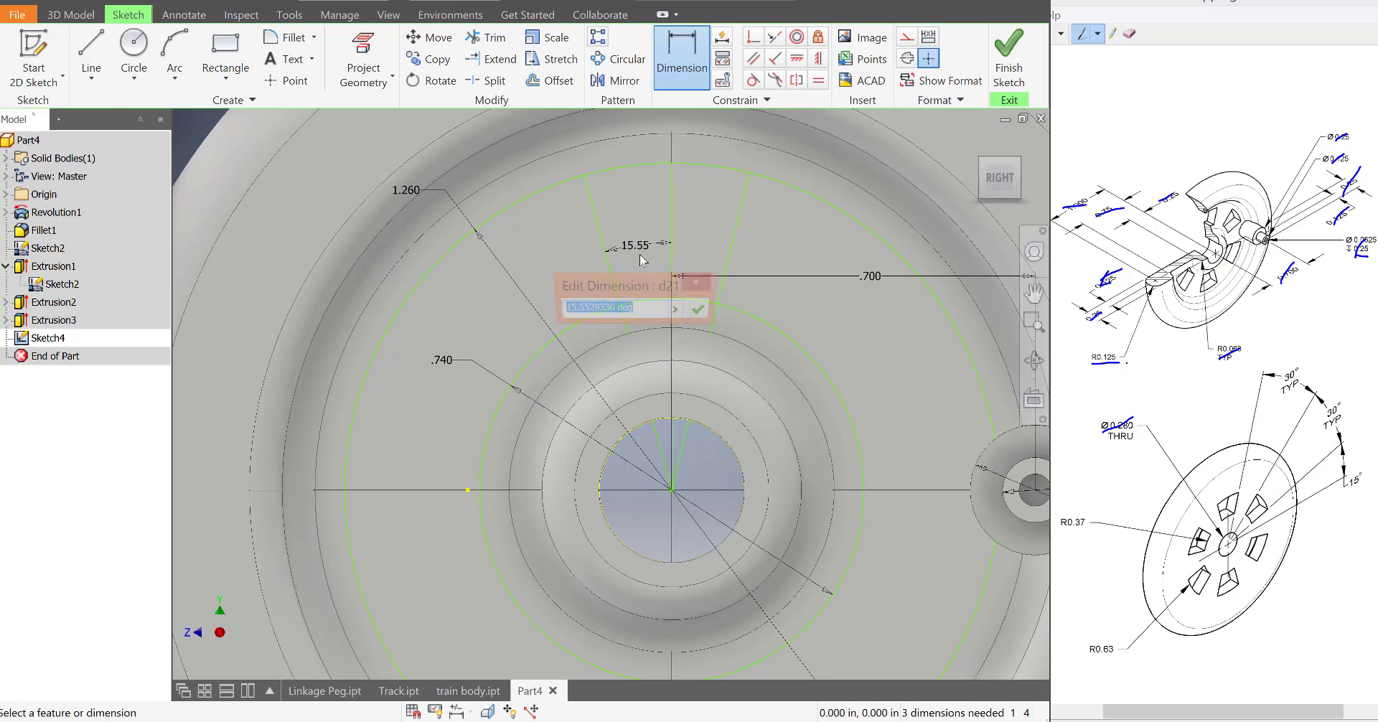
text(15)
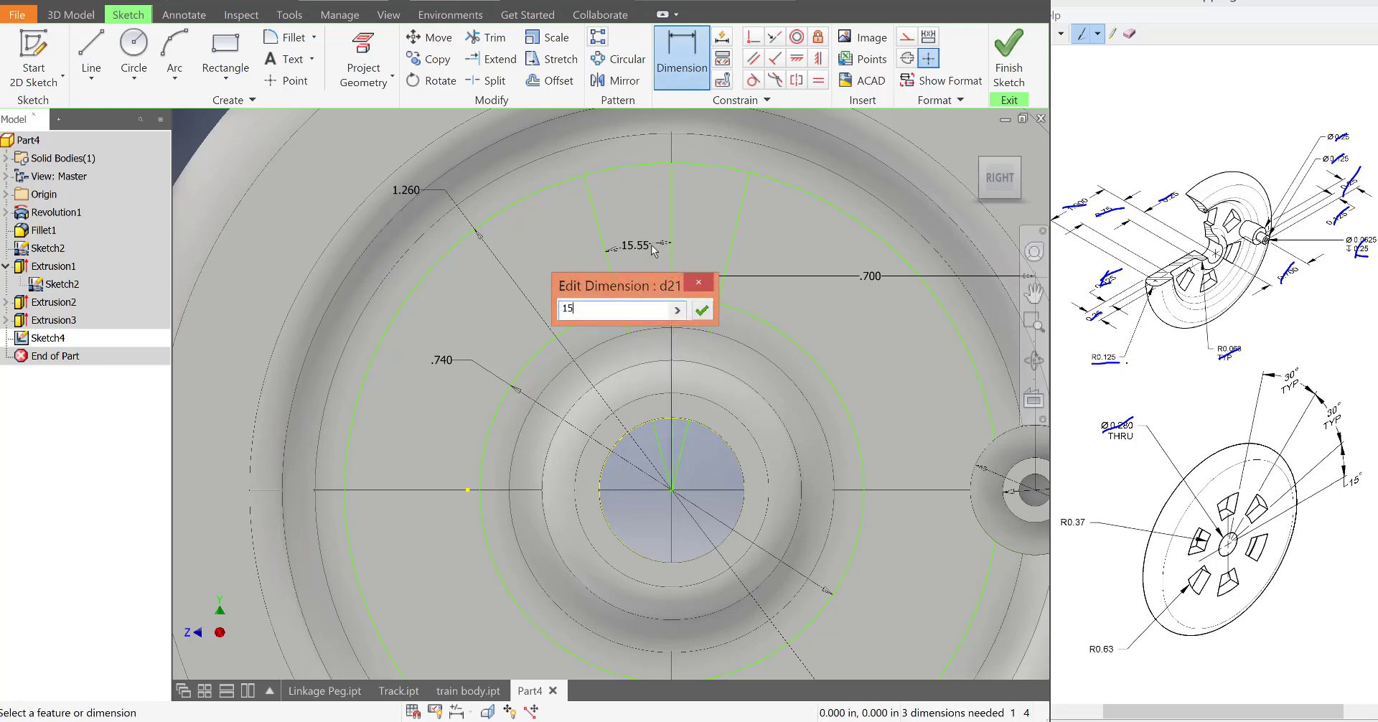
key(Return)
- Dimension the angle between the vertical line and the right slanted line as 15 degrees
click(671, 224)
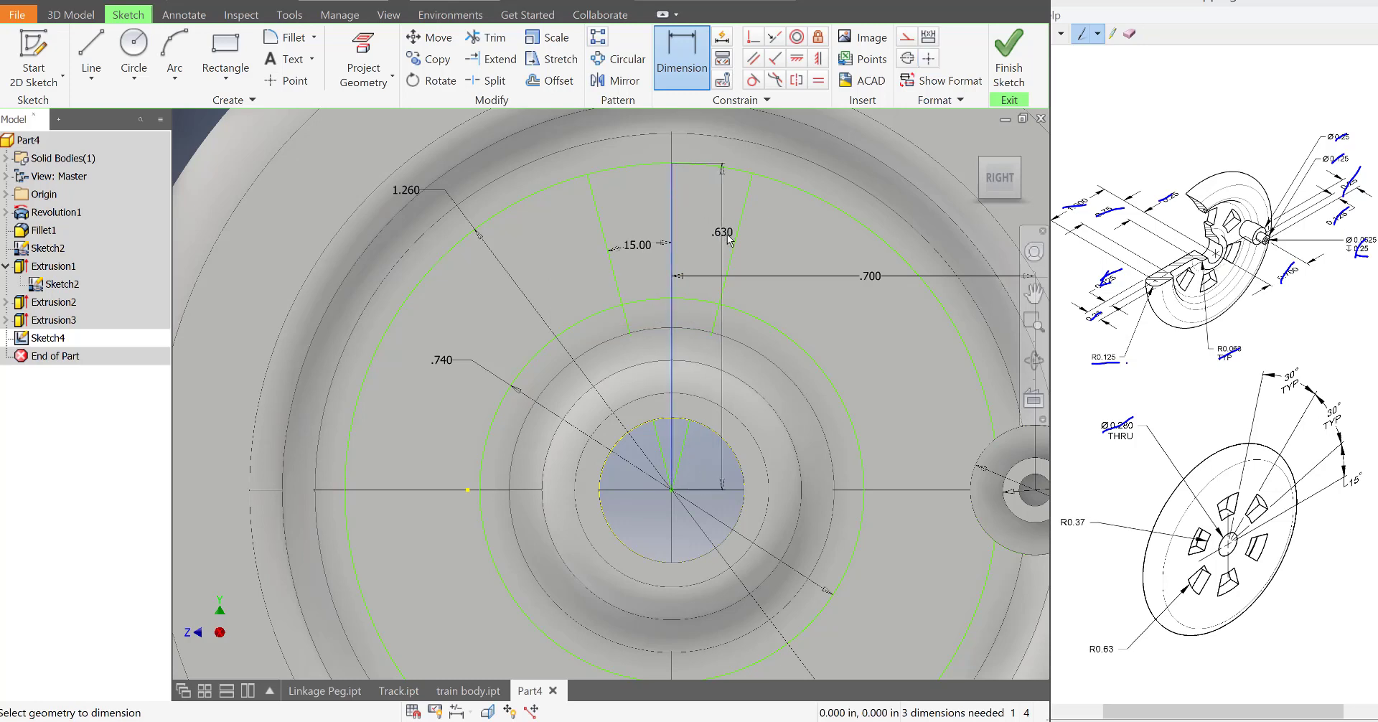
click(735, 239)
click(713, 235)
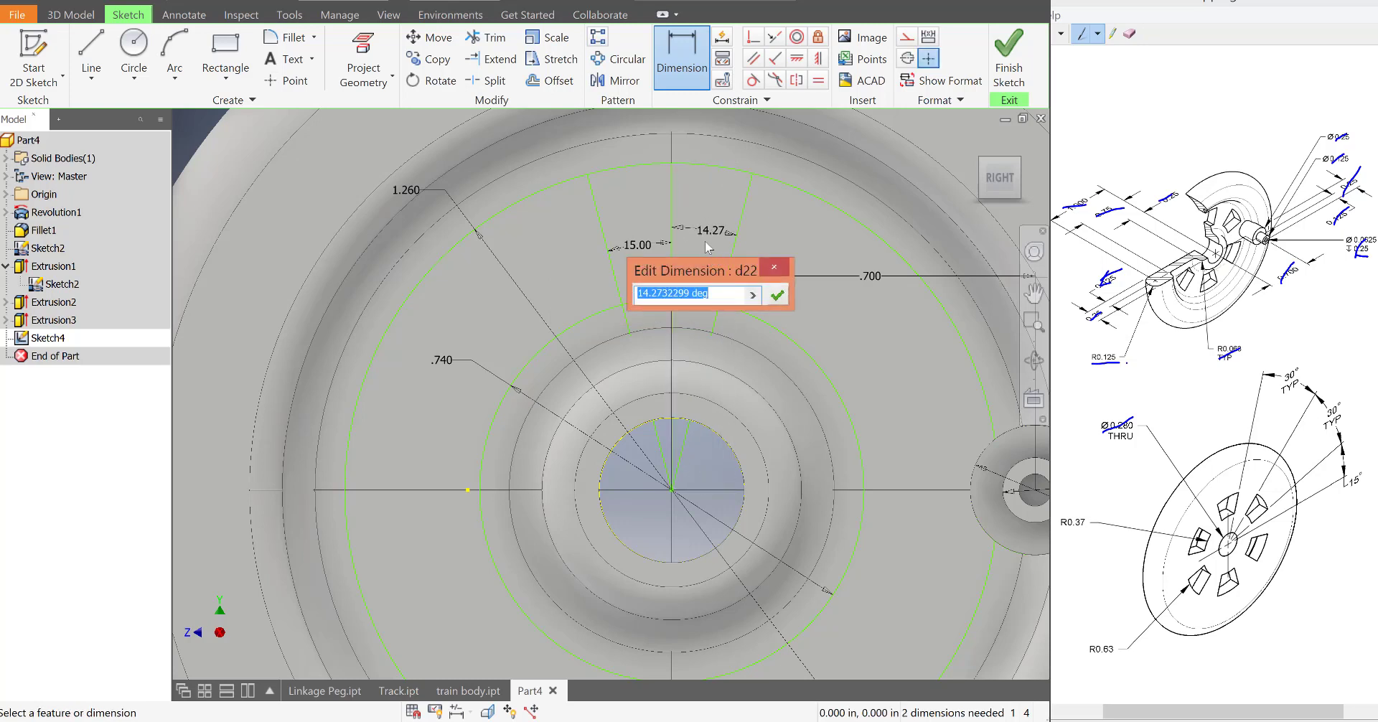
text(15)
key(Return)
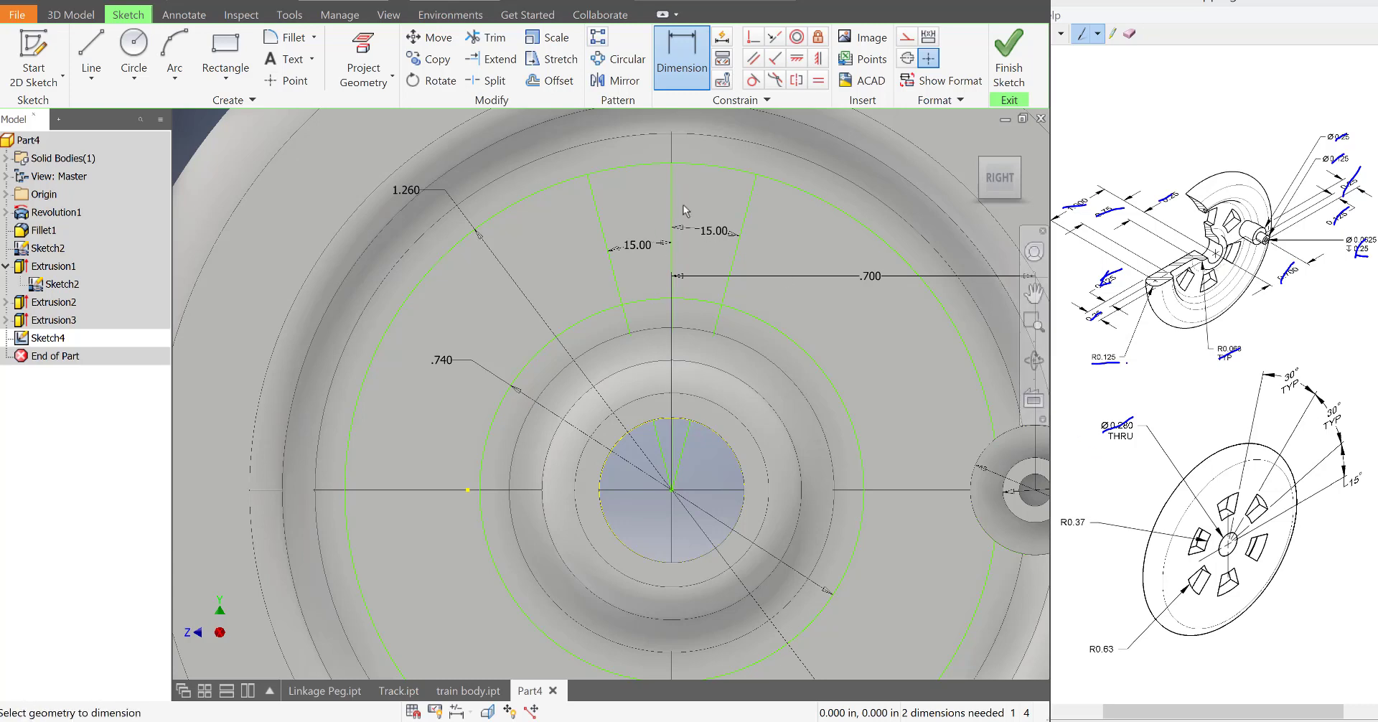
- Trim the two circles and the construction lines down to a single closed window outline above the hub, and finish the sketch
click(486, 37)
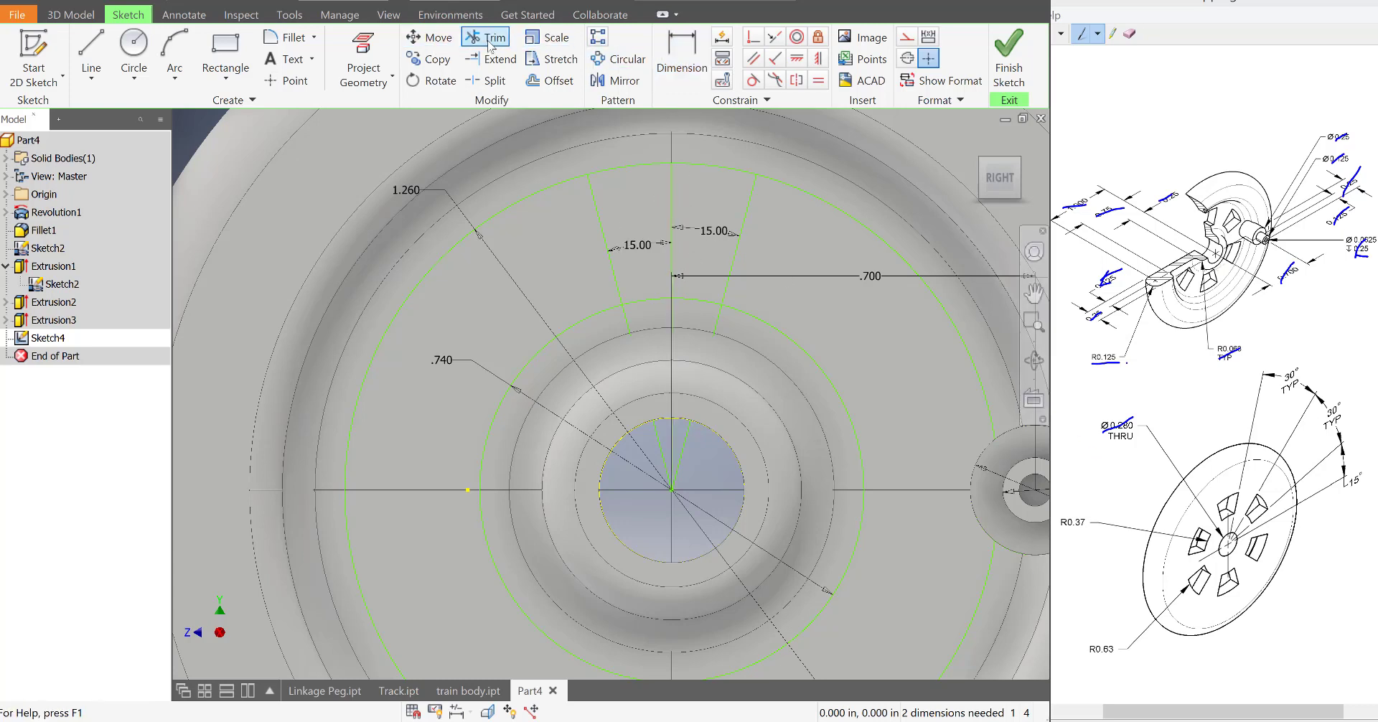
mouse_move(497, 182)
mouse_down()
mouse_move(578, 330)
mouse_move(727, 460)
mouse_move(673, 425)
mouse_up()
click(673, 227)
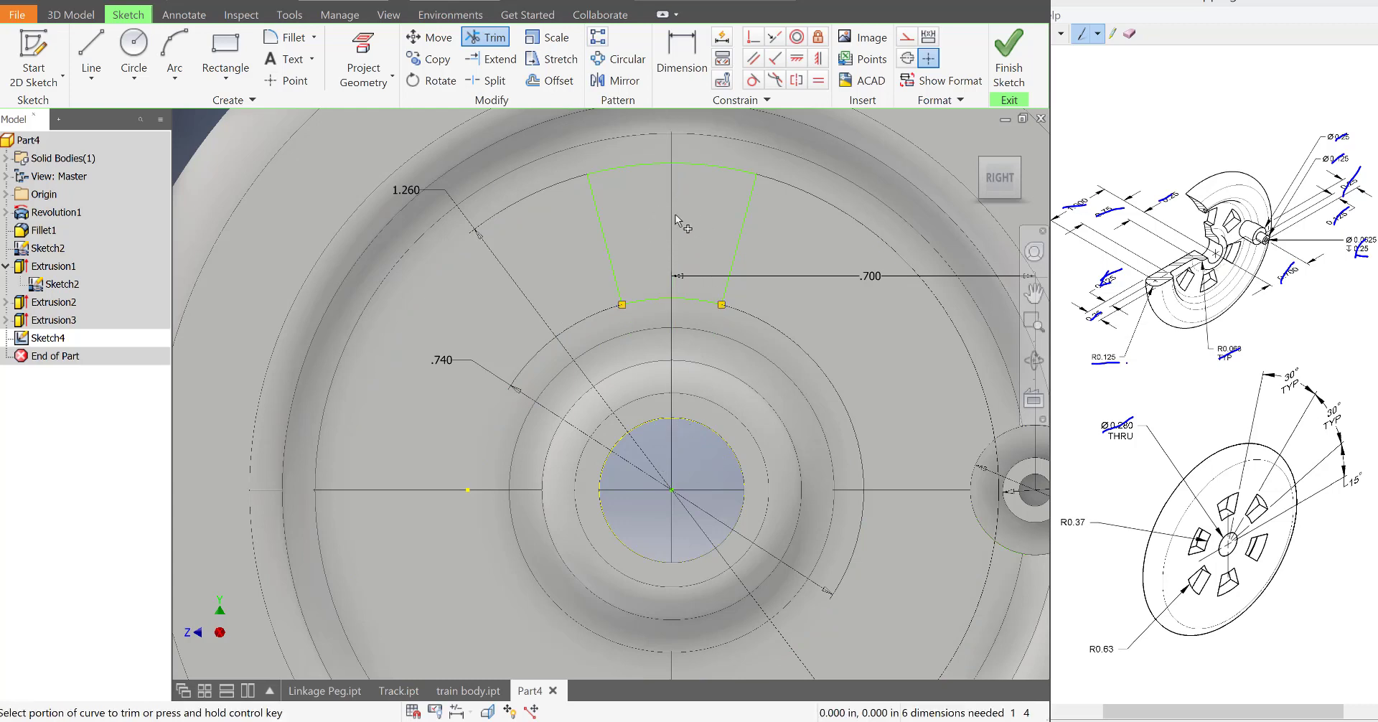
click(1008, 63)
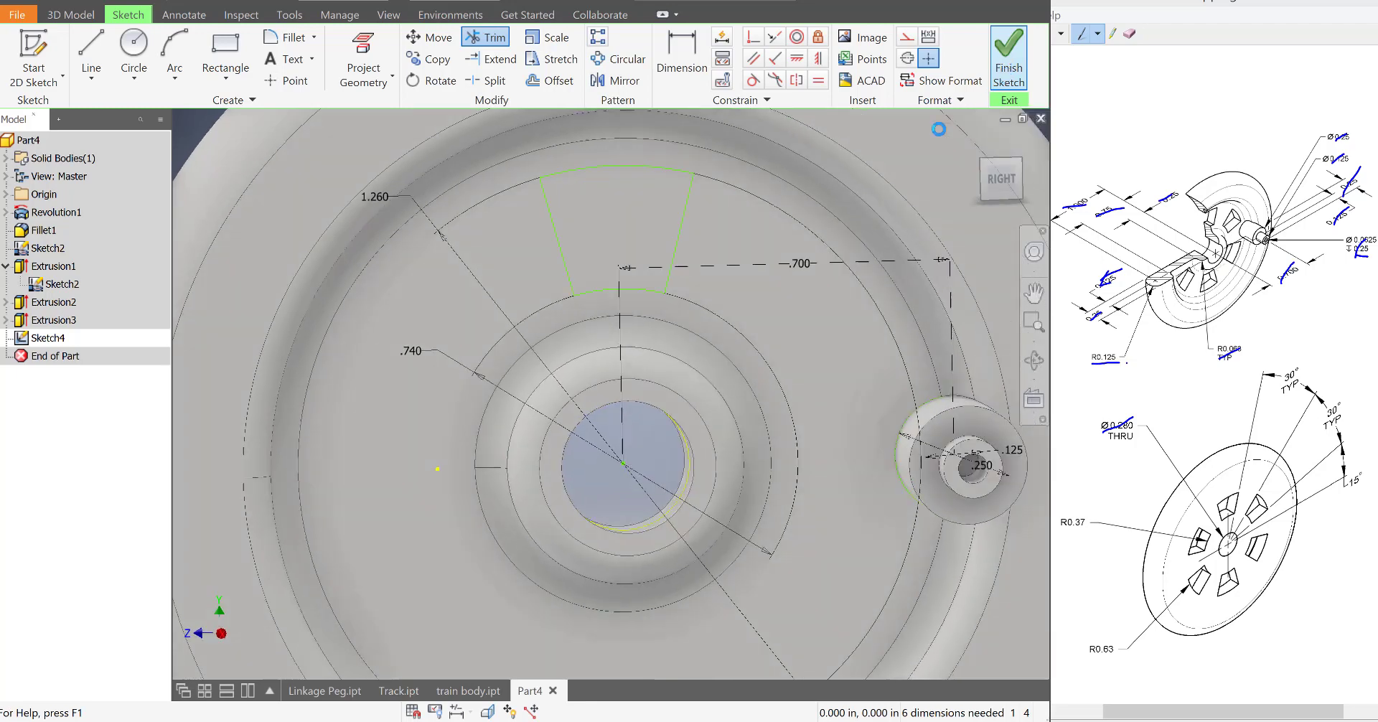
- Extrude the window profile as a cut through the web with a distance of .25
click(90, 52)
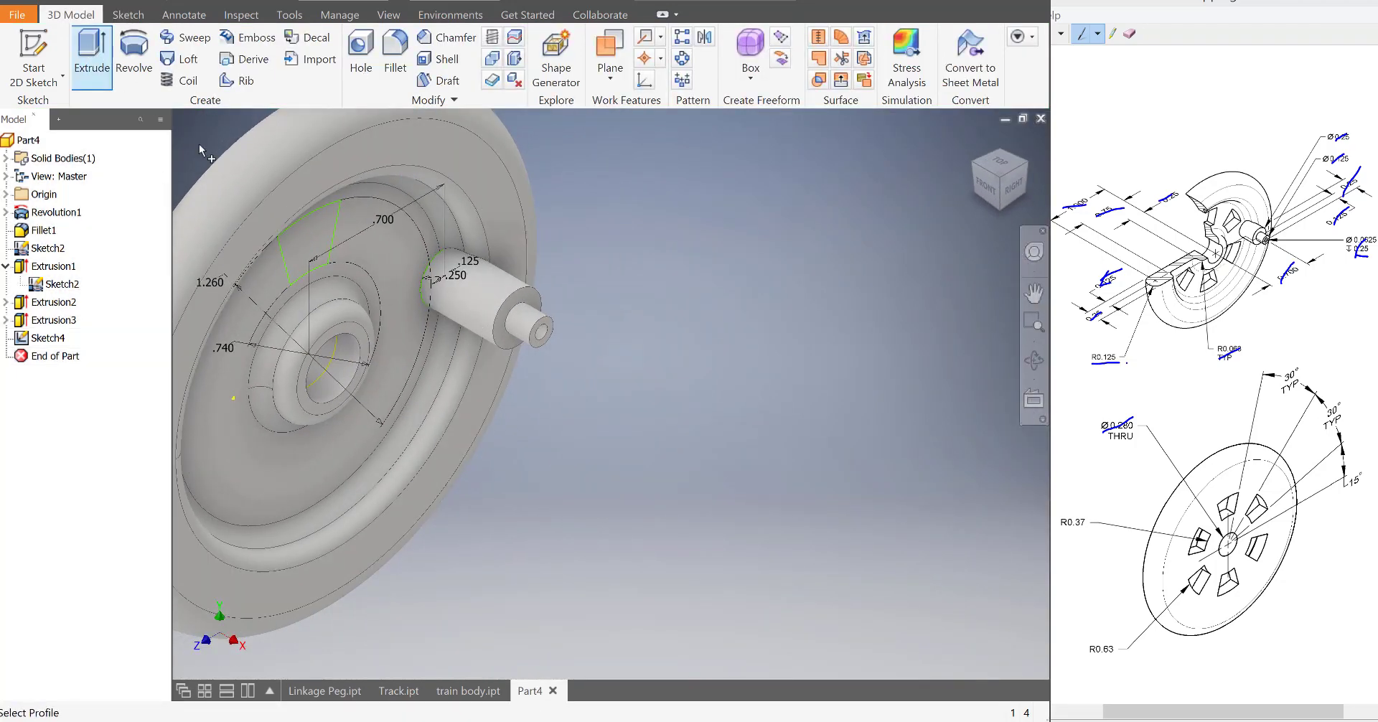
click(323, 234)
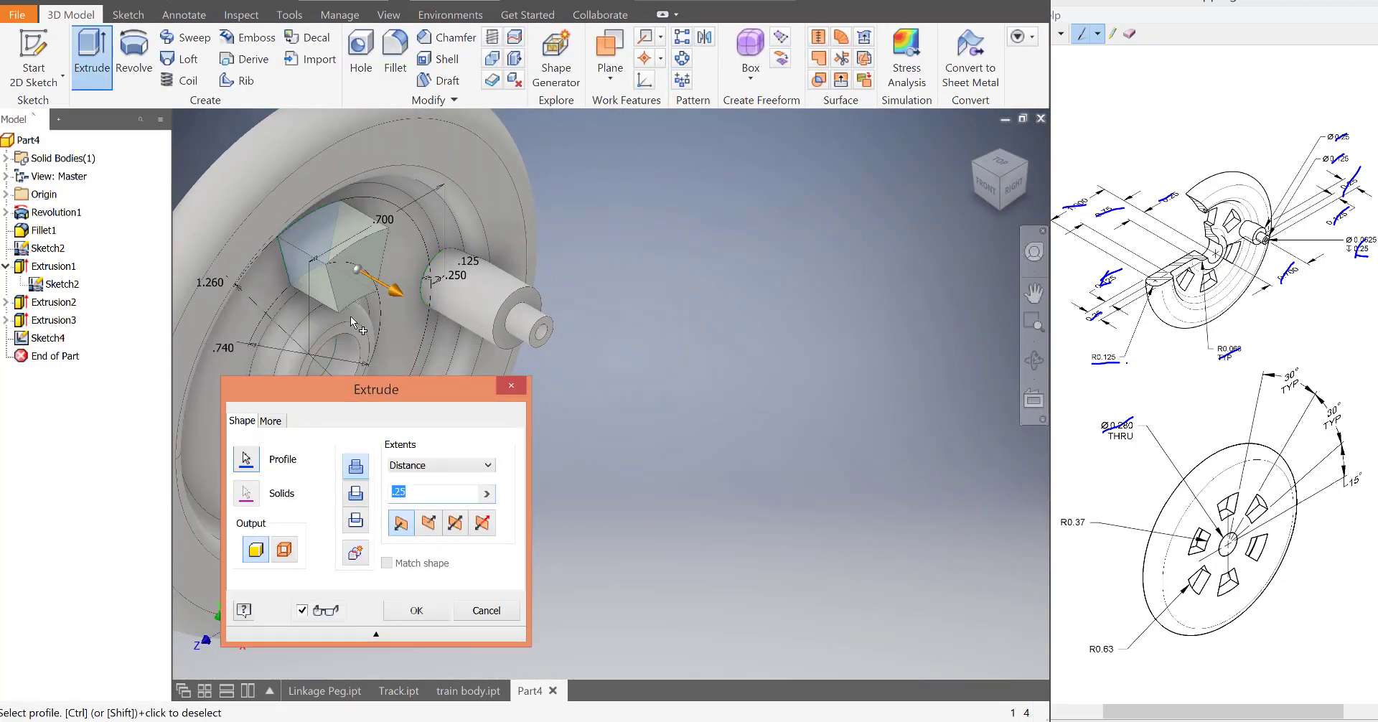
click(356, 494)
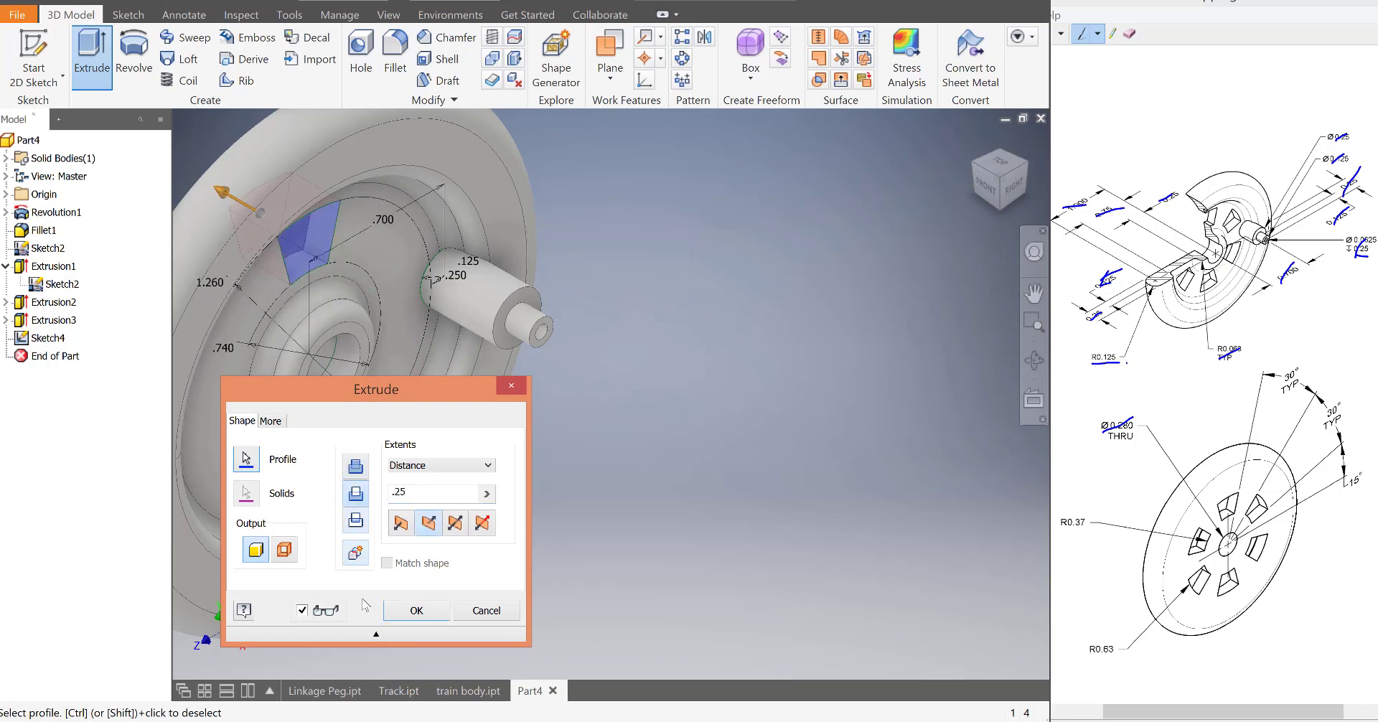
click(423, 612)
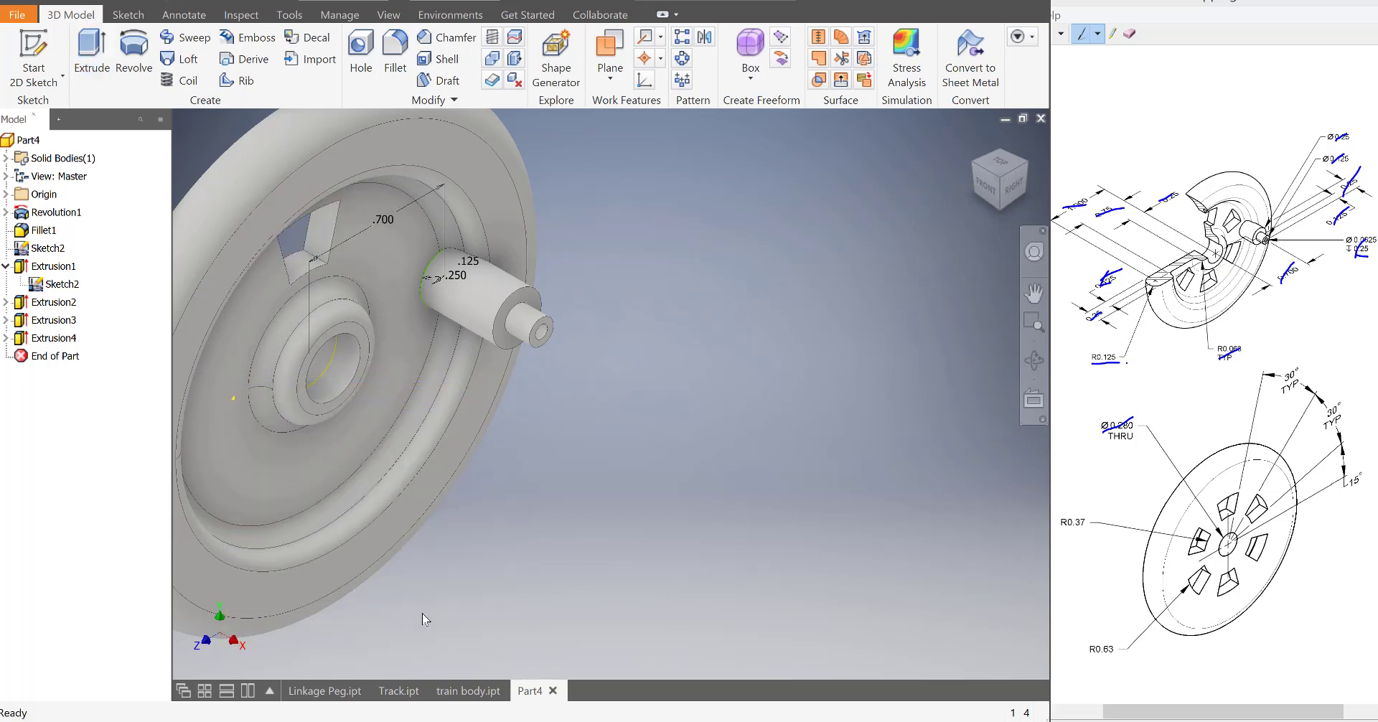
- Hide the shared crank pin sketch under the first extrusion
scroll(234, 218, up, 3)
scroll(239, 220, down, 6)
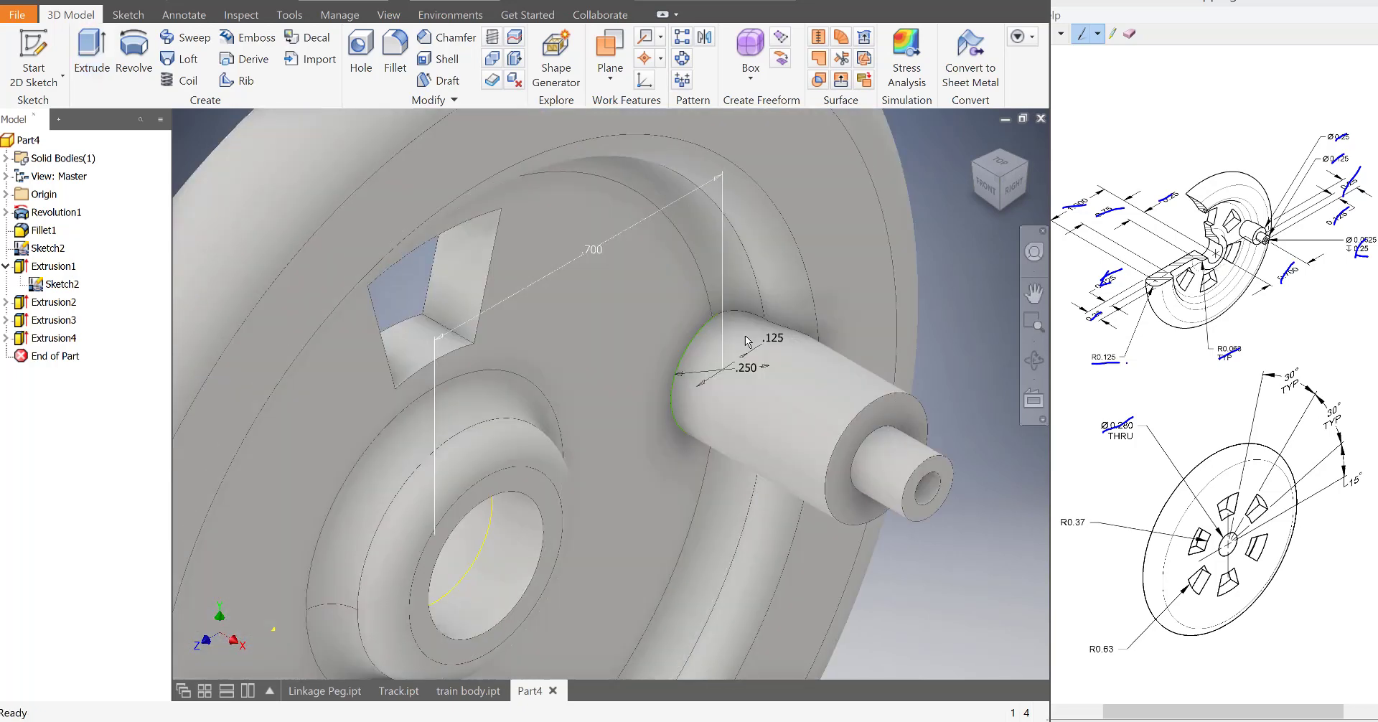
right_click(63, 286)
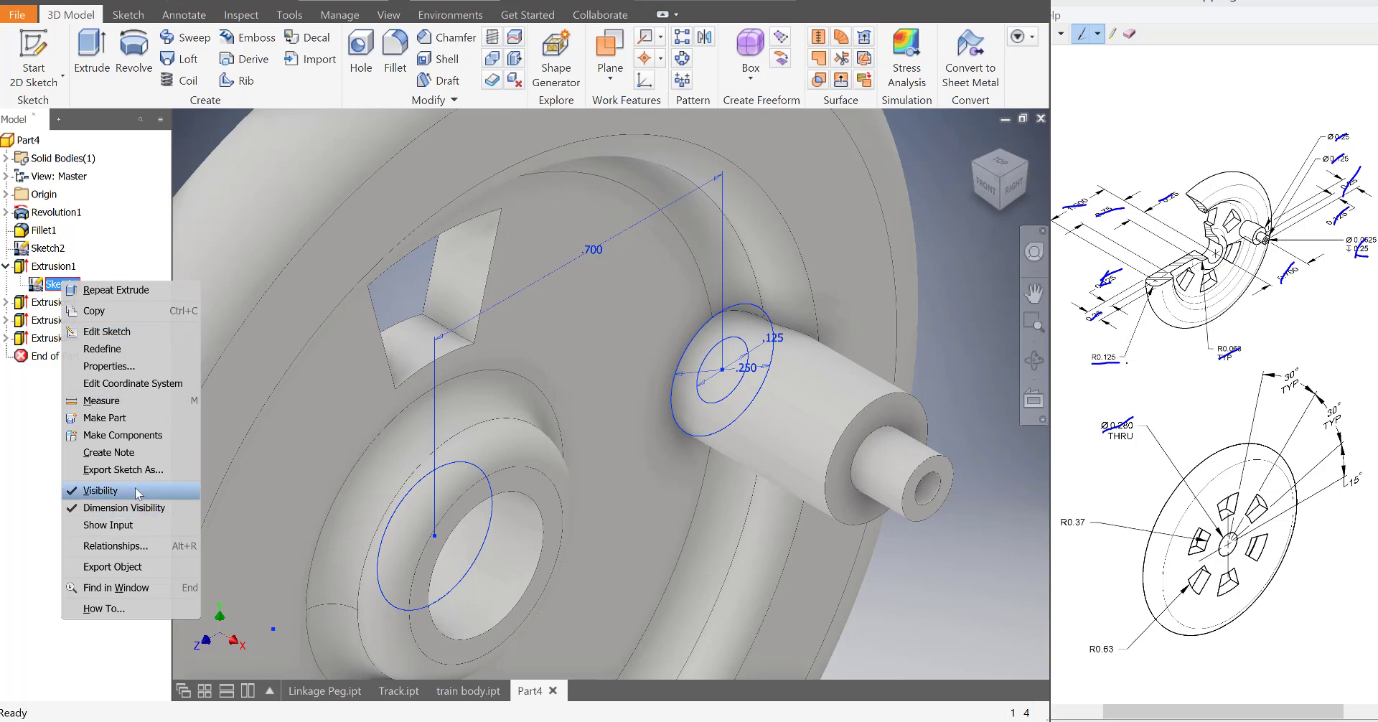
click(79, 493)
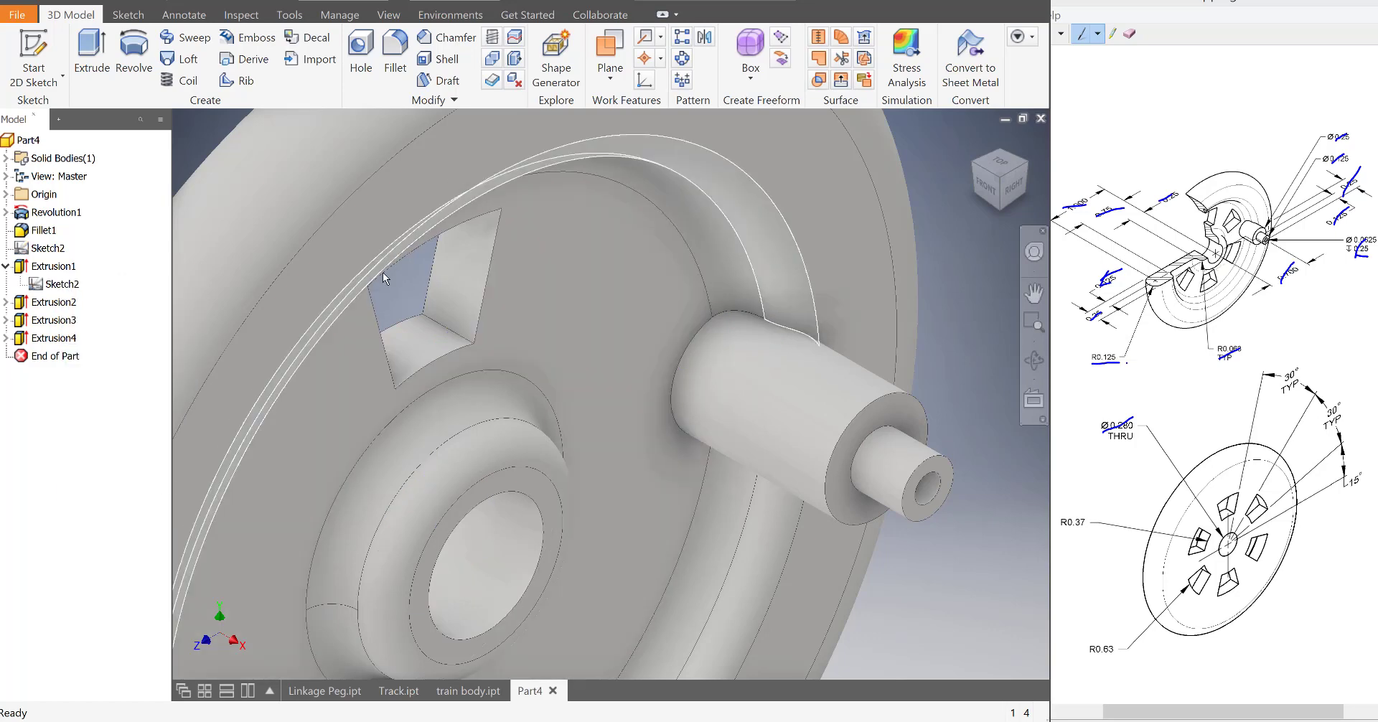
- Create a circular pattern of the window cut around the hub axis with 6 occurrences over 360 degrees
click(684, 57)
drag(313, 122, 558, 416)
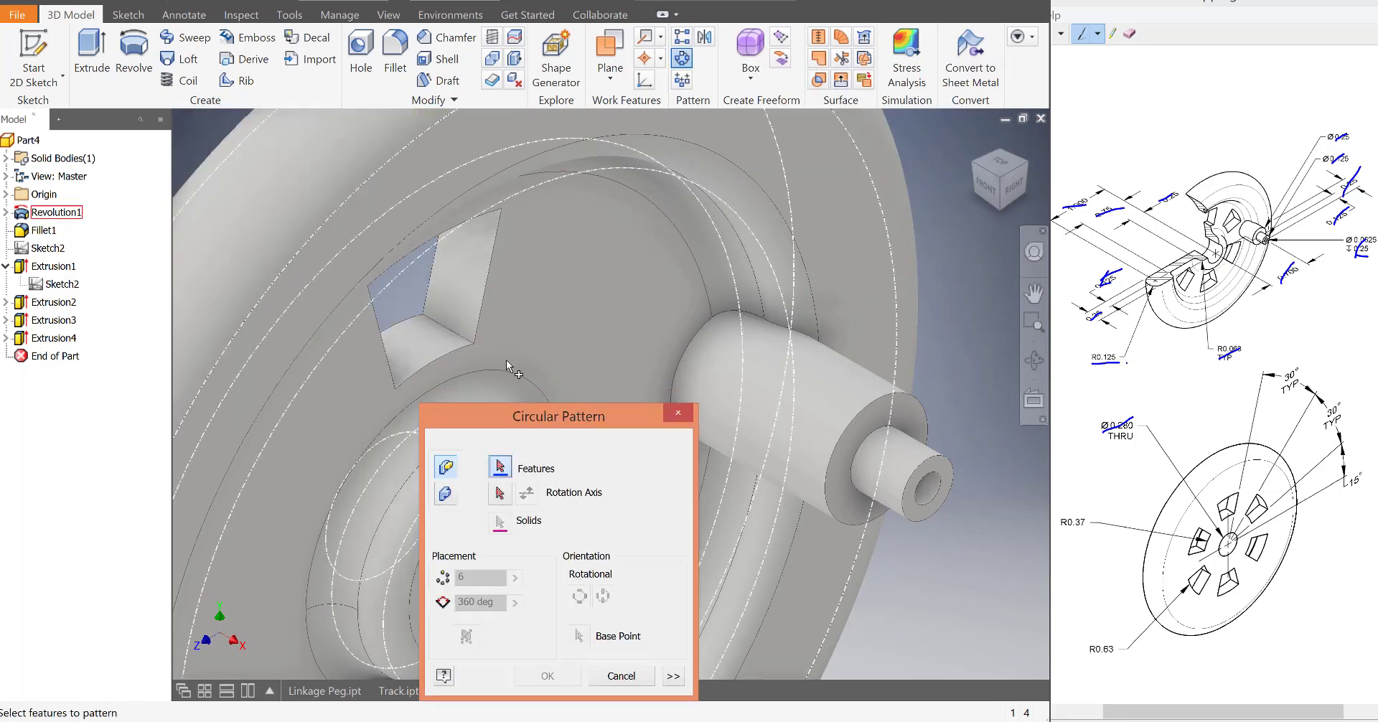
click(459, 265)
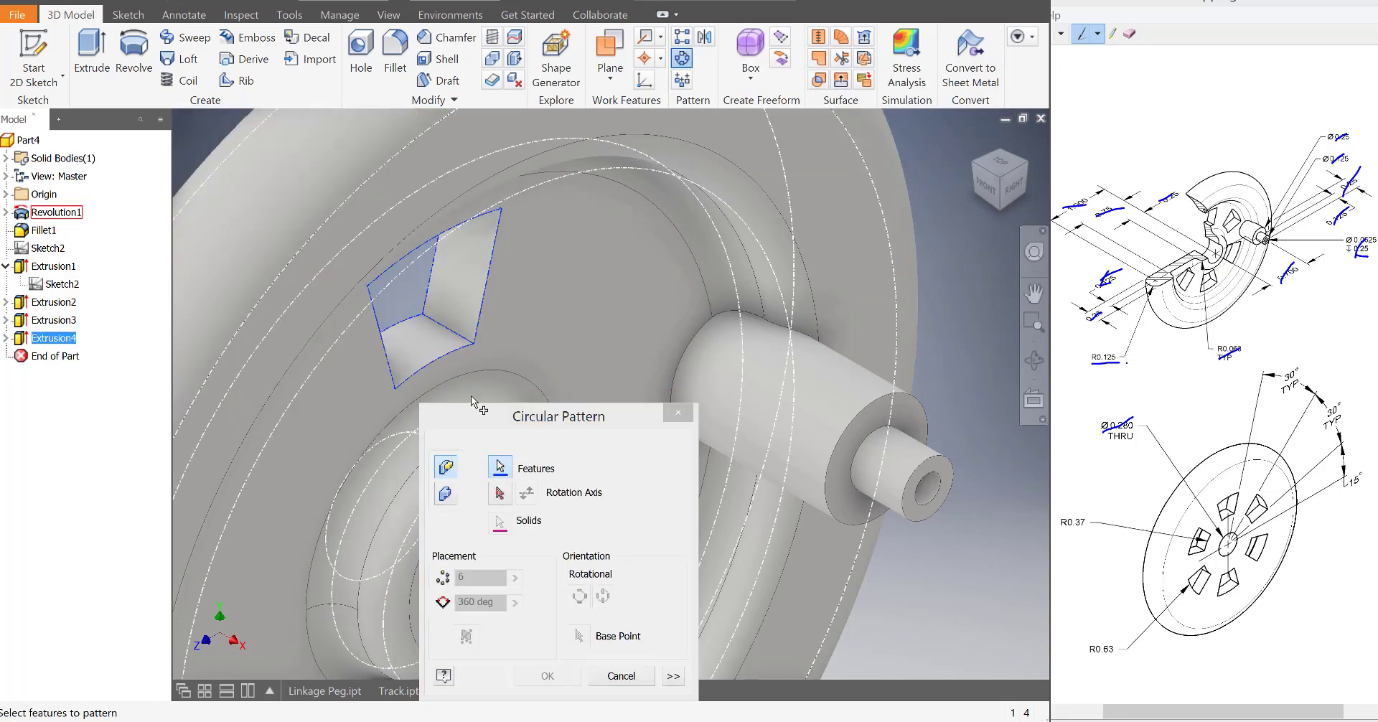
drag(569, 418, 860, 288)
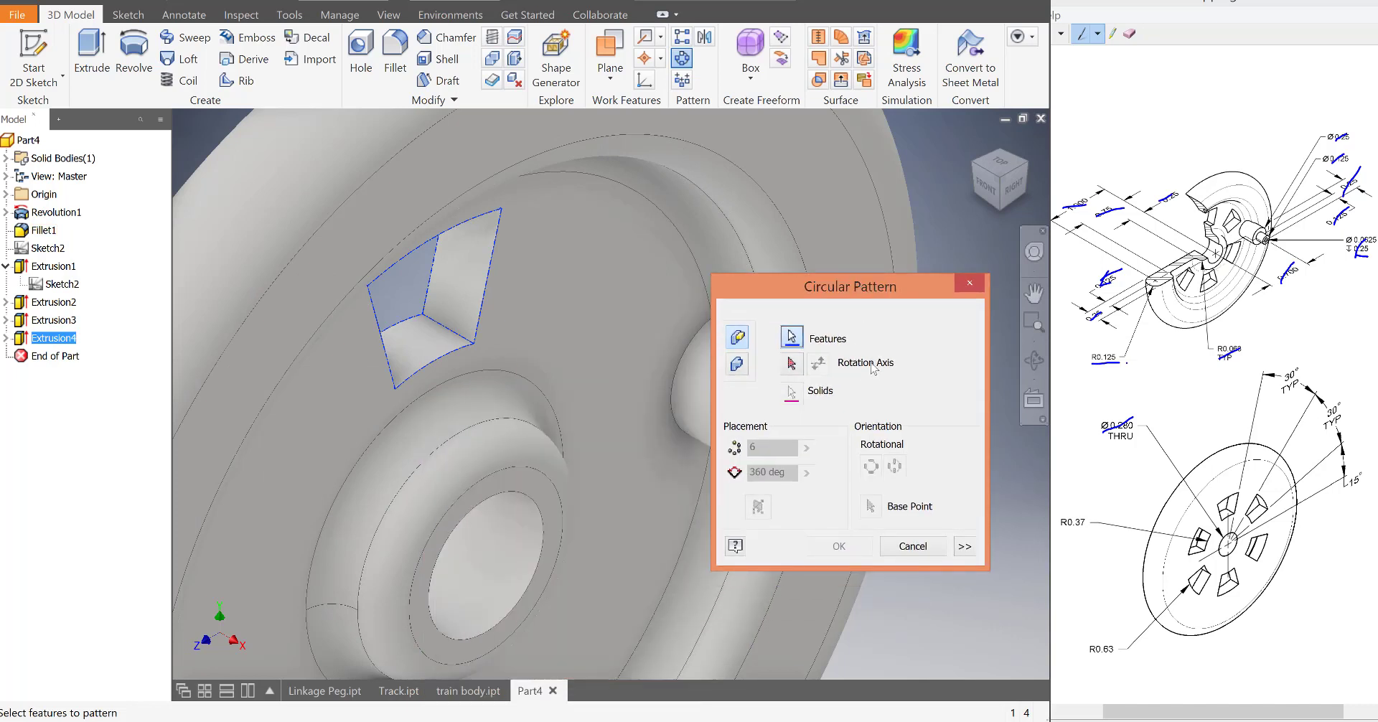
click(791, 364)
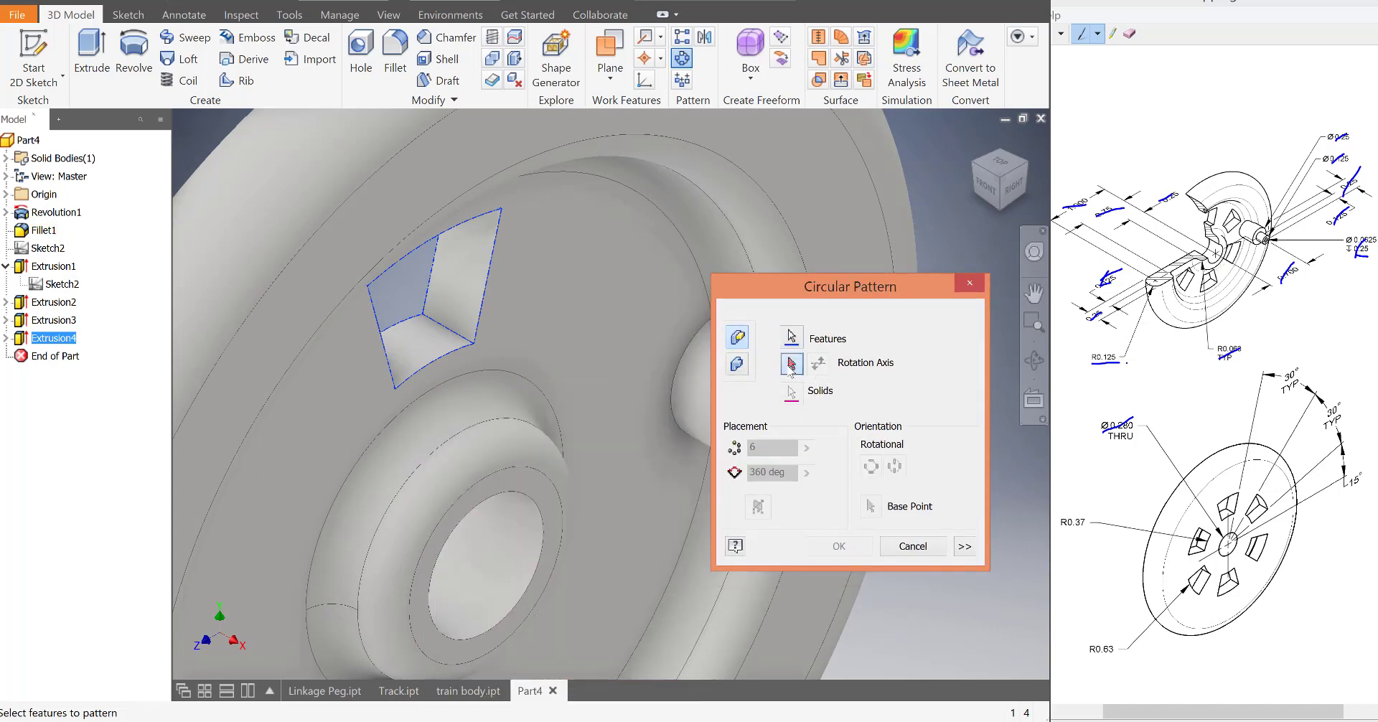
click(514, 499)
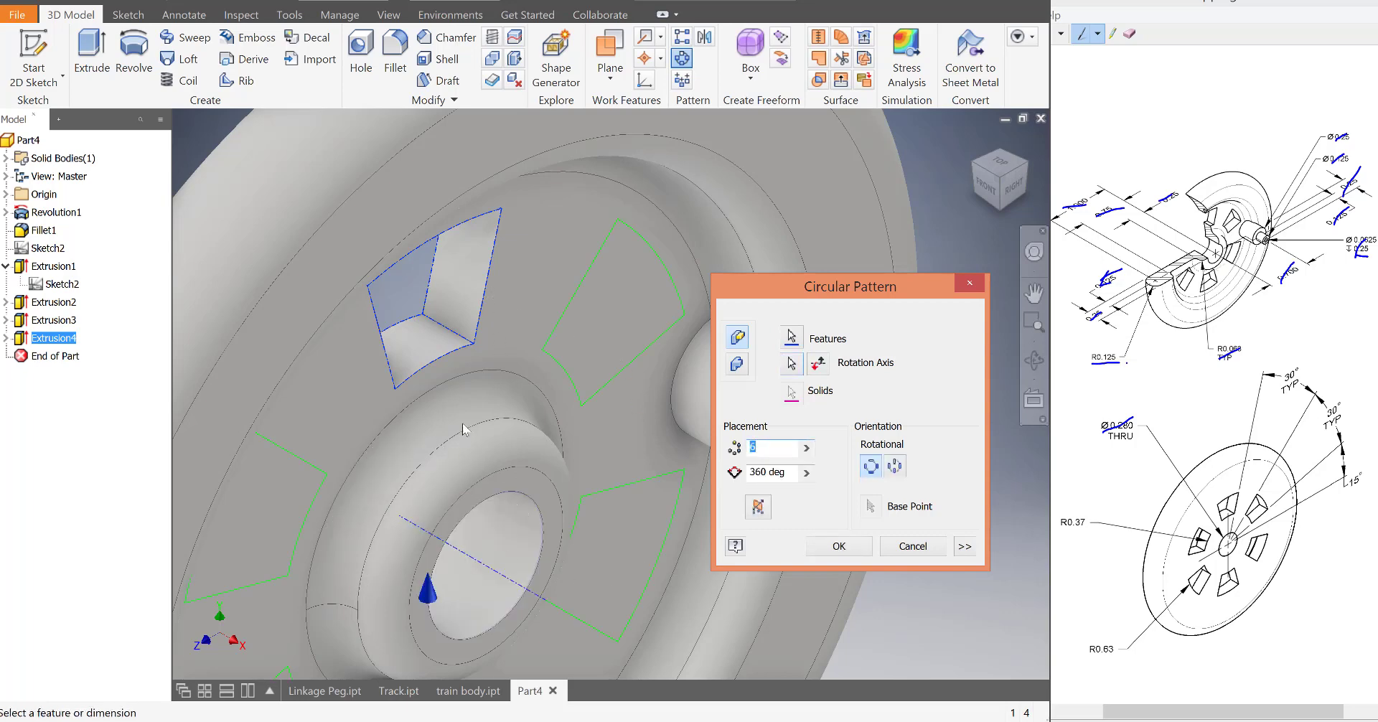
click(856, 546)
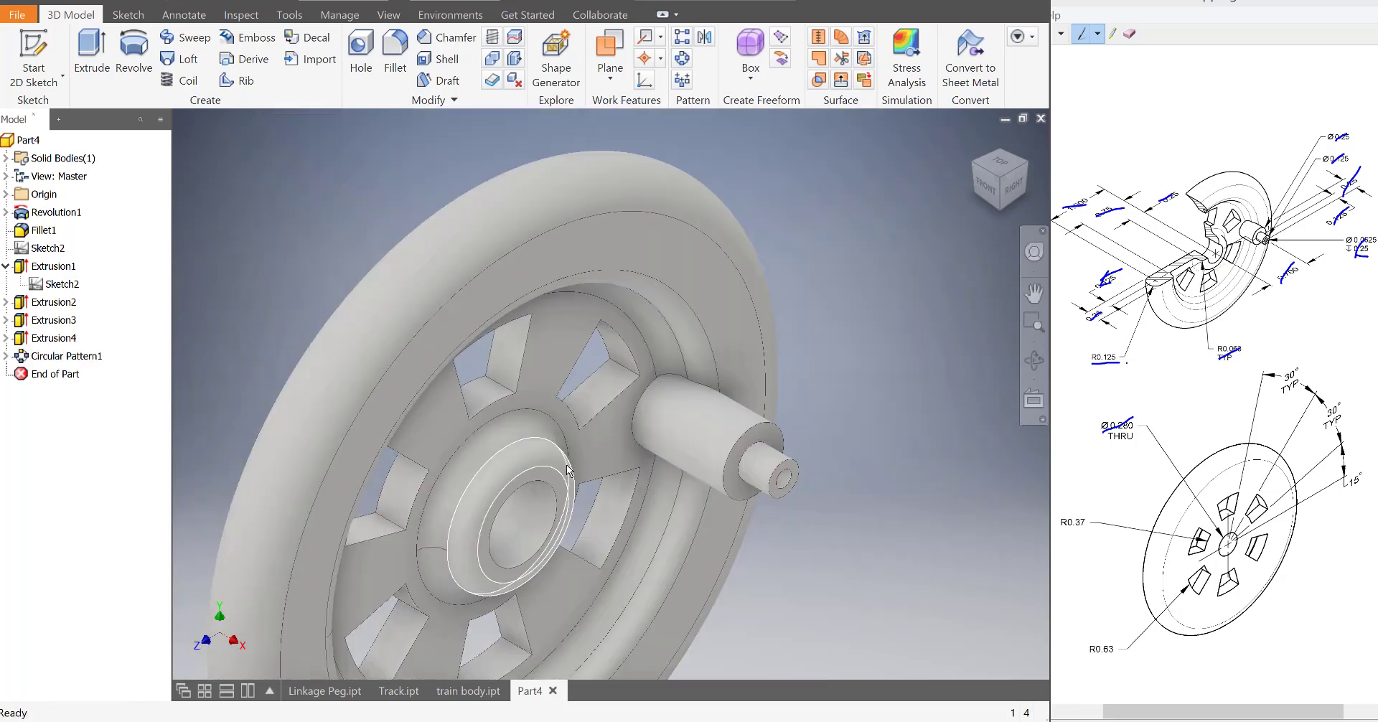
scroll(568, 470, down, 3)
click(1012, 185)
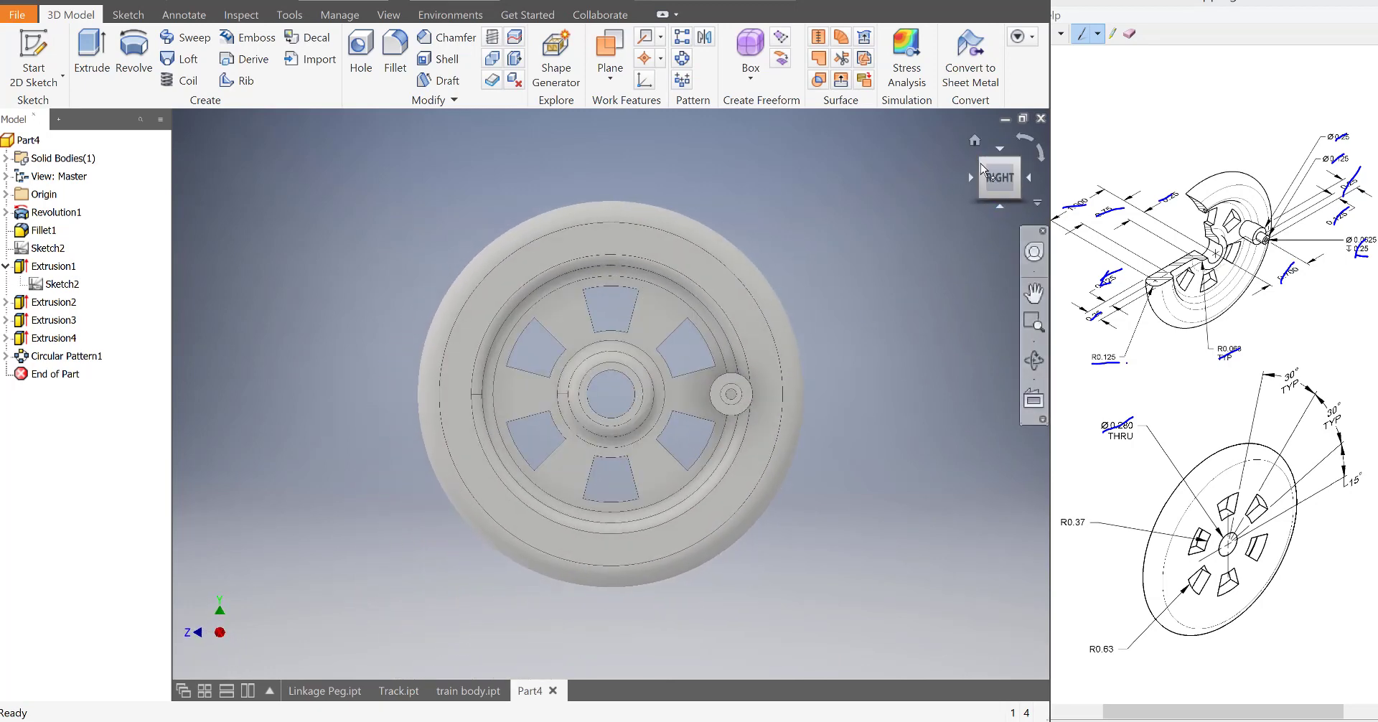
click(974, 140)
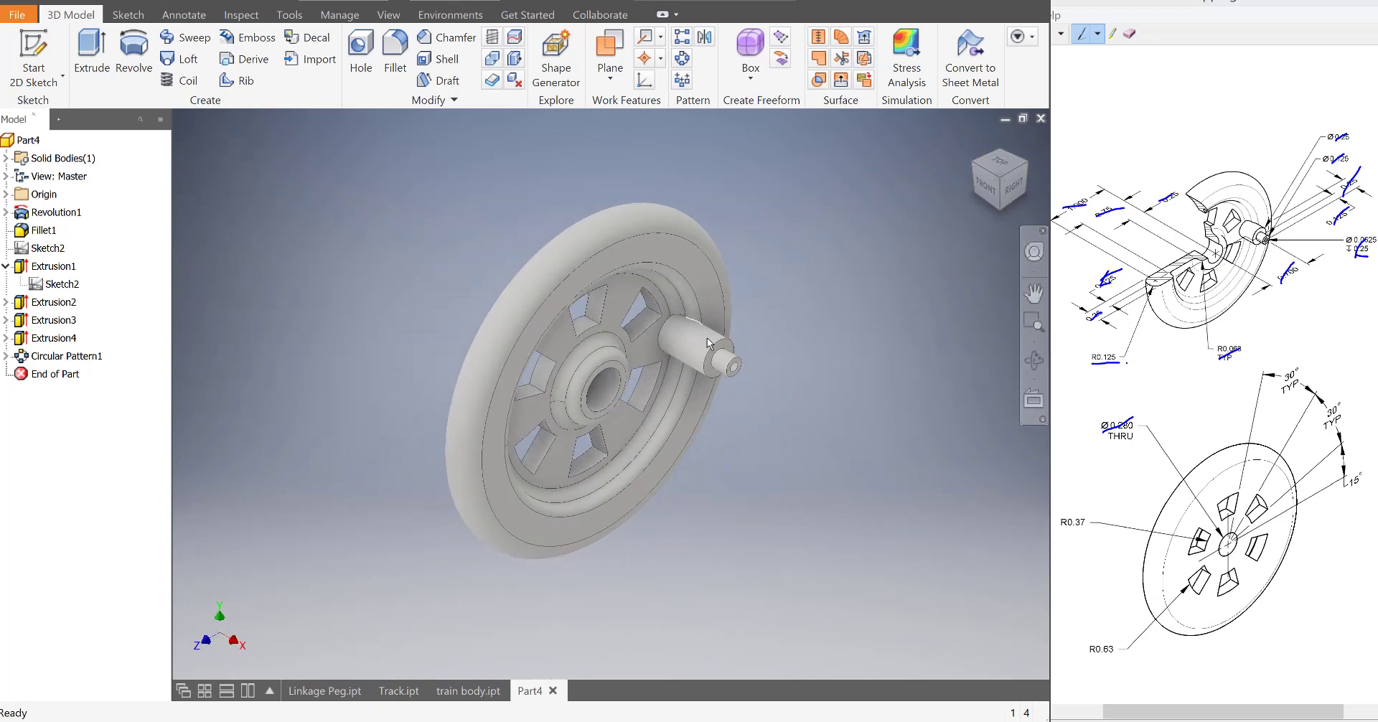